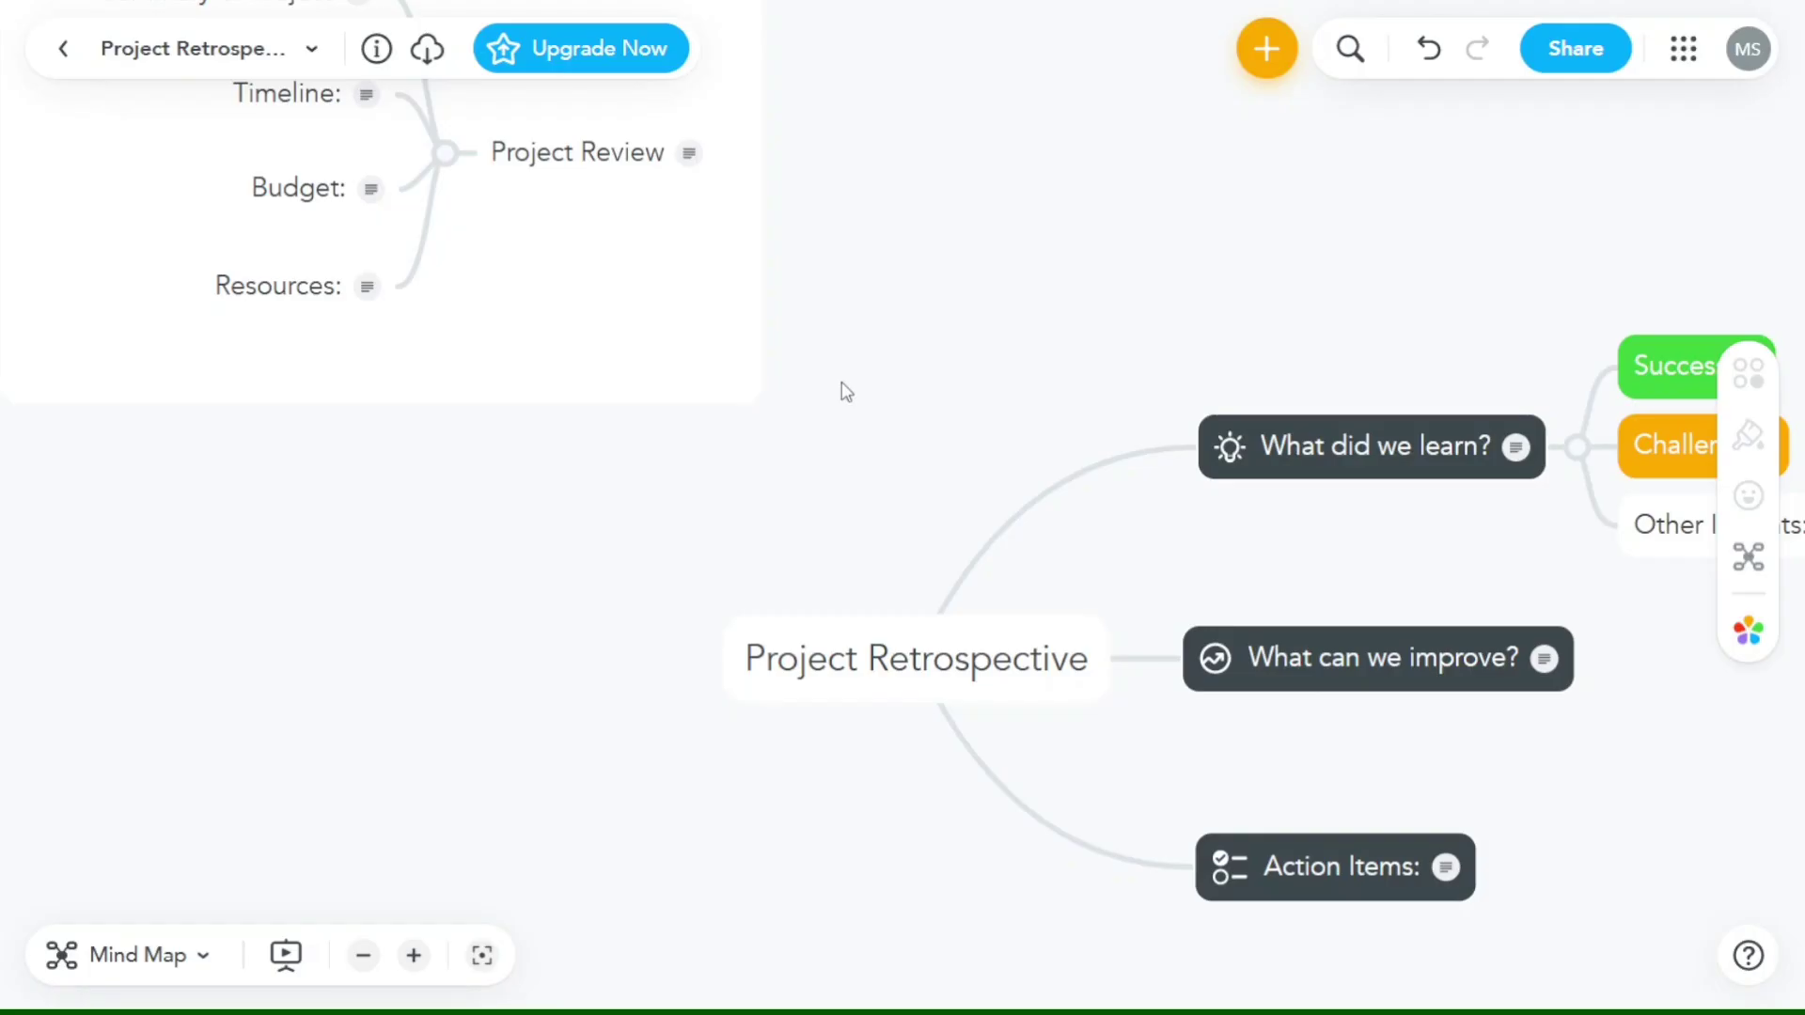
# Give the Project Retrospective root topic a handwritten font
pyautogui.moveTo(846, 393); pyautogui.dragTo(419, 347)
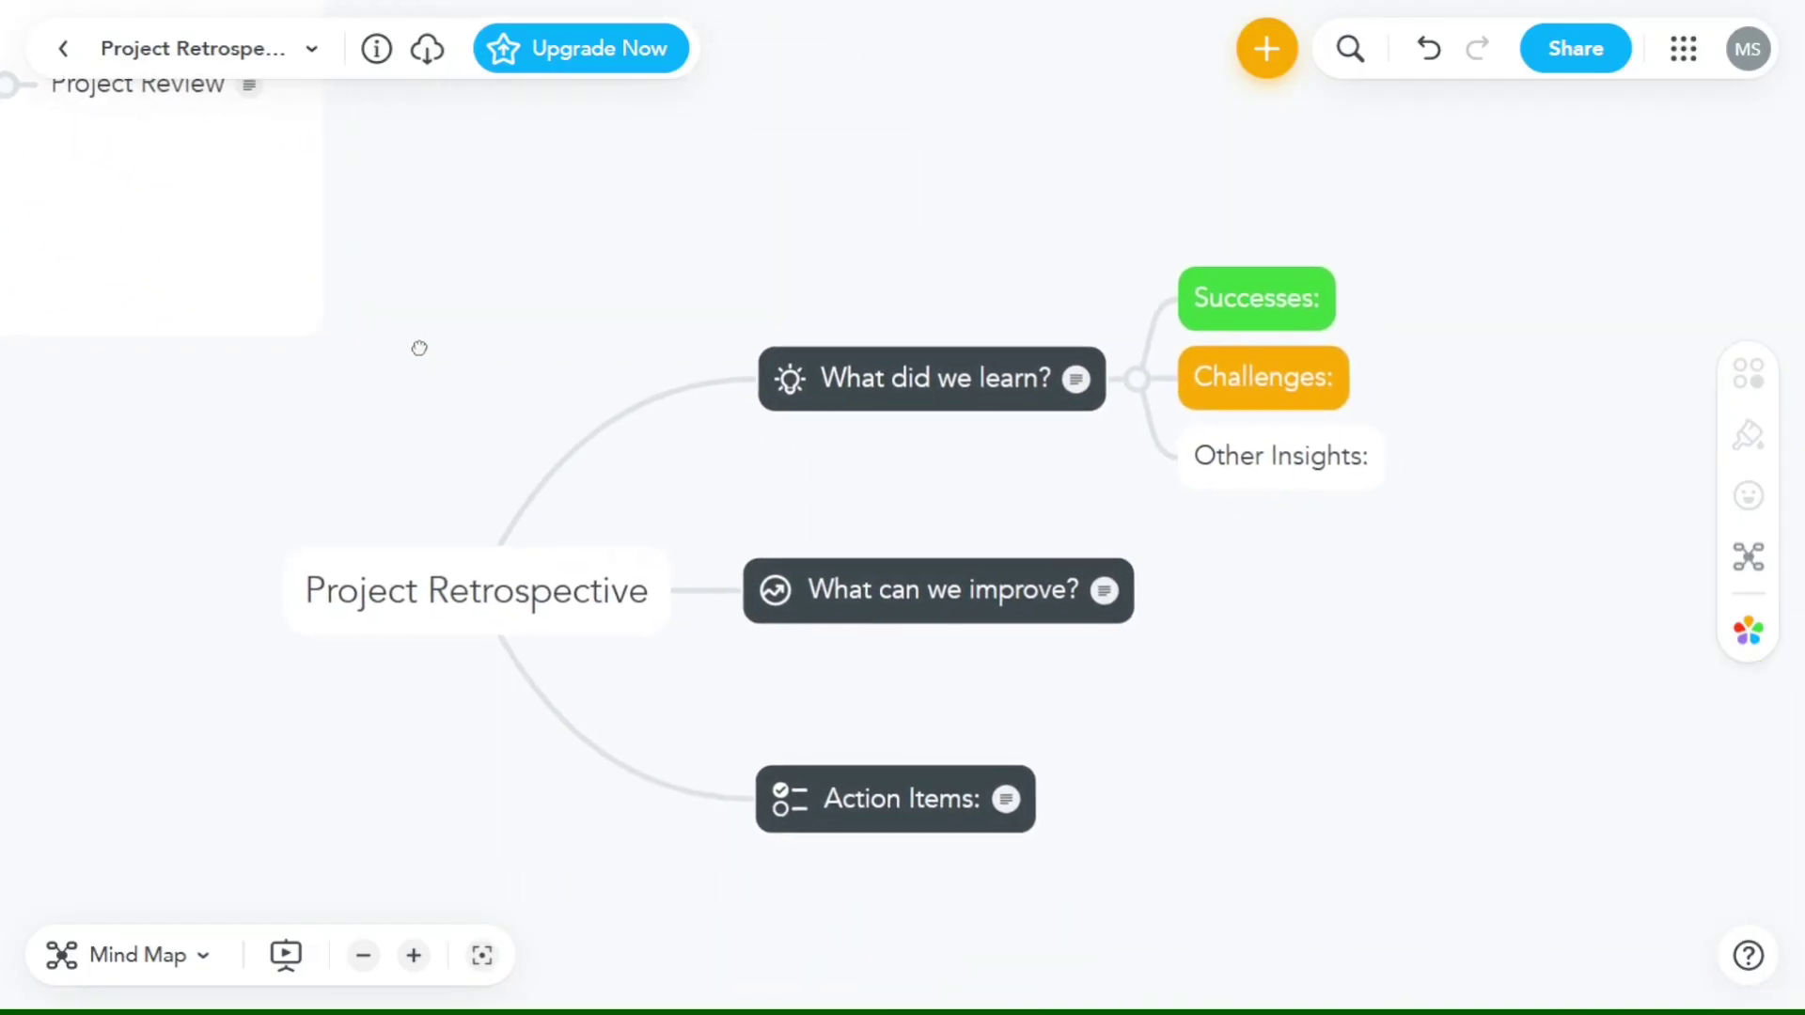
pyautogui.click(557, 604)
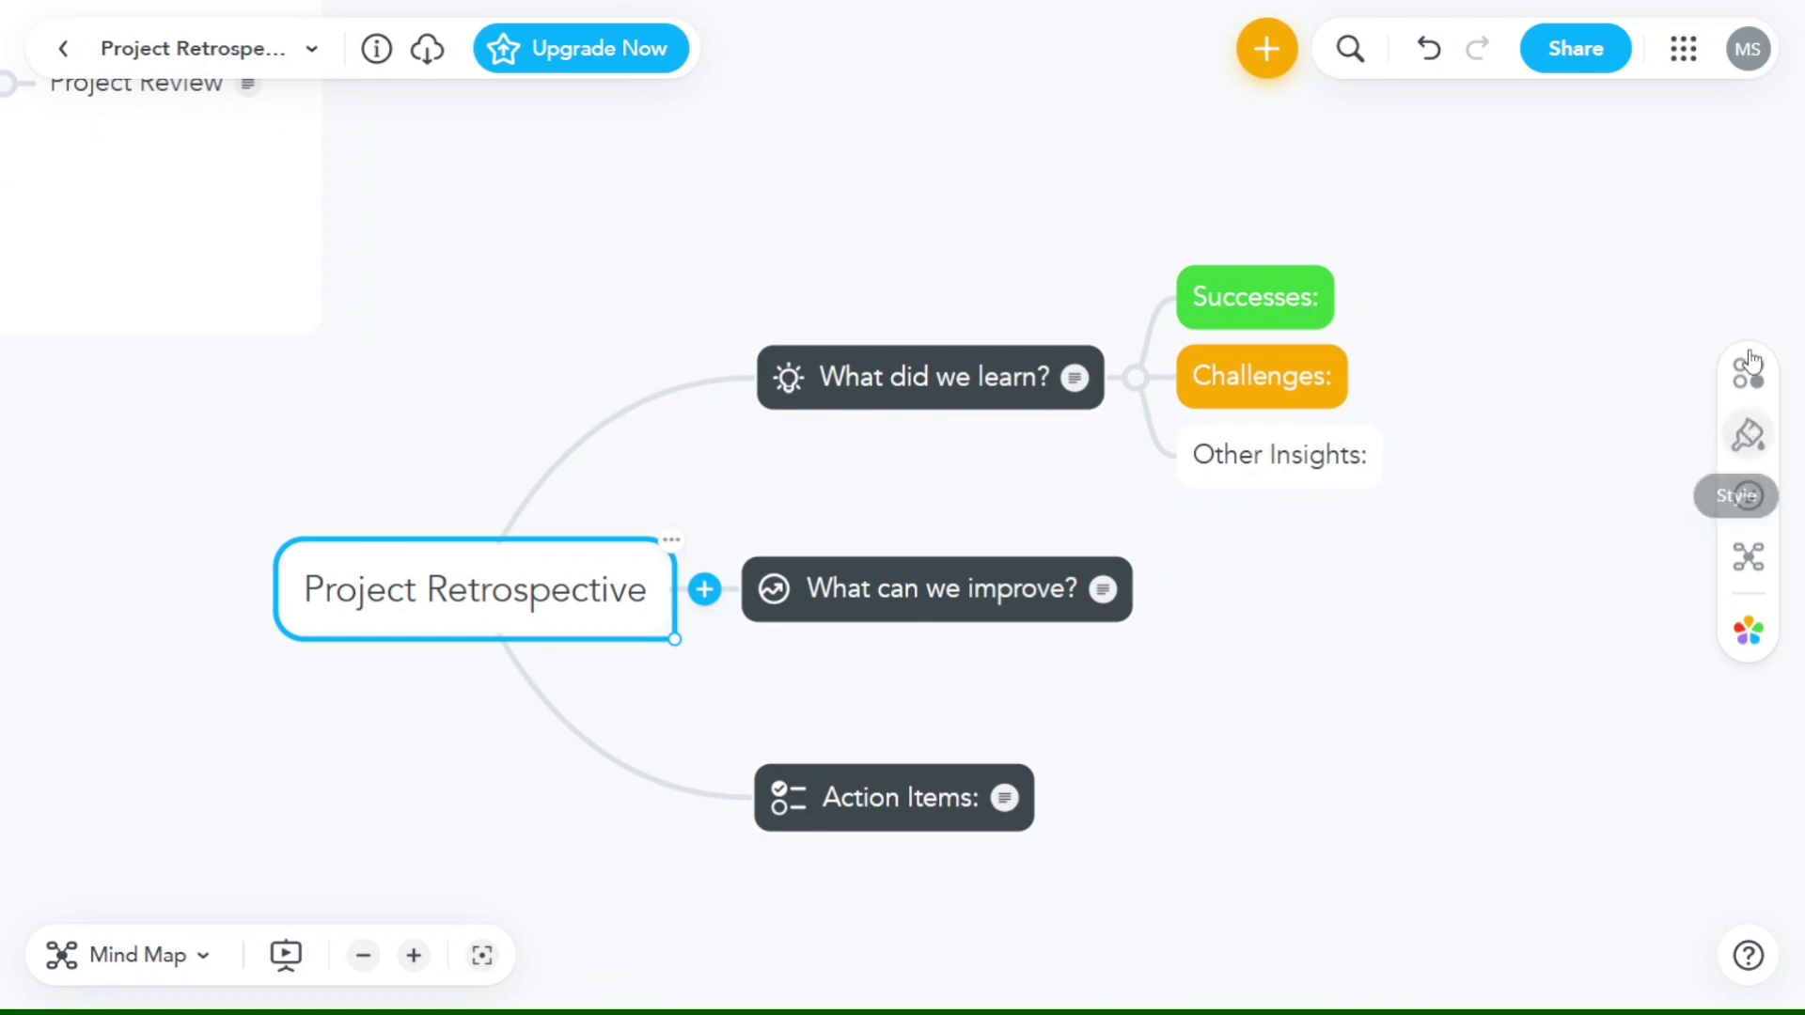
pyautogui.click(1749, 434)
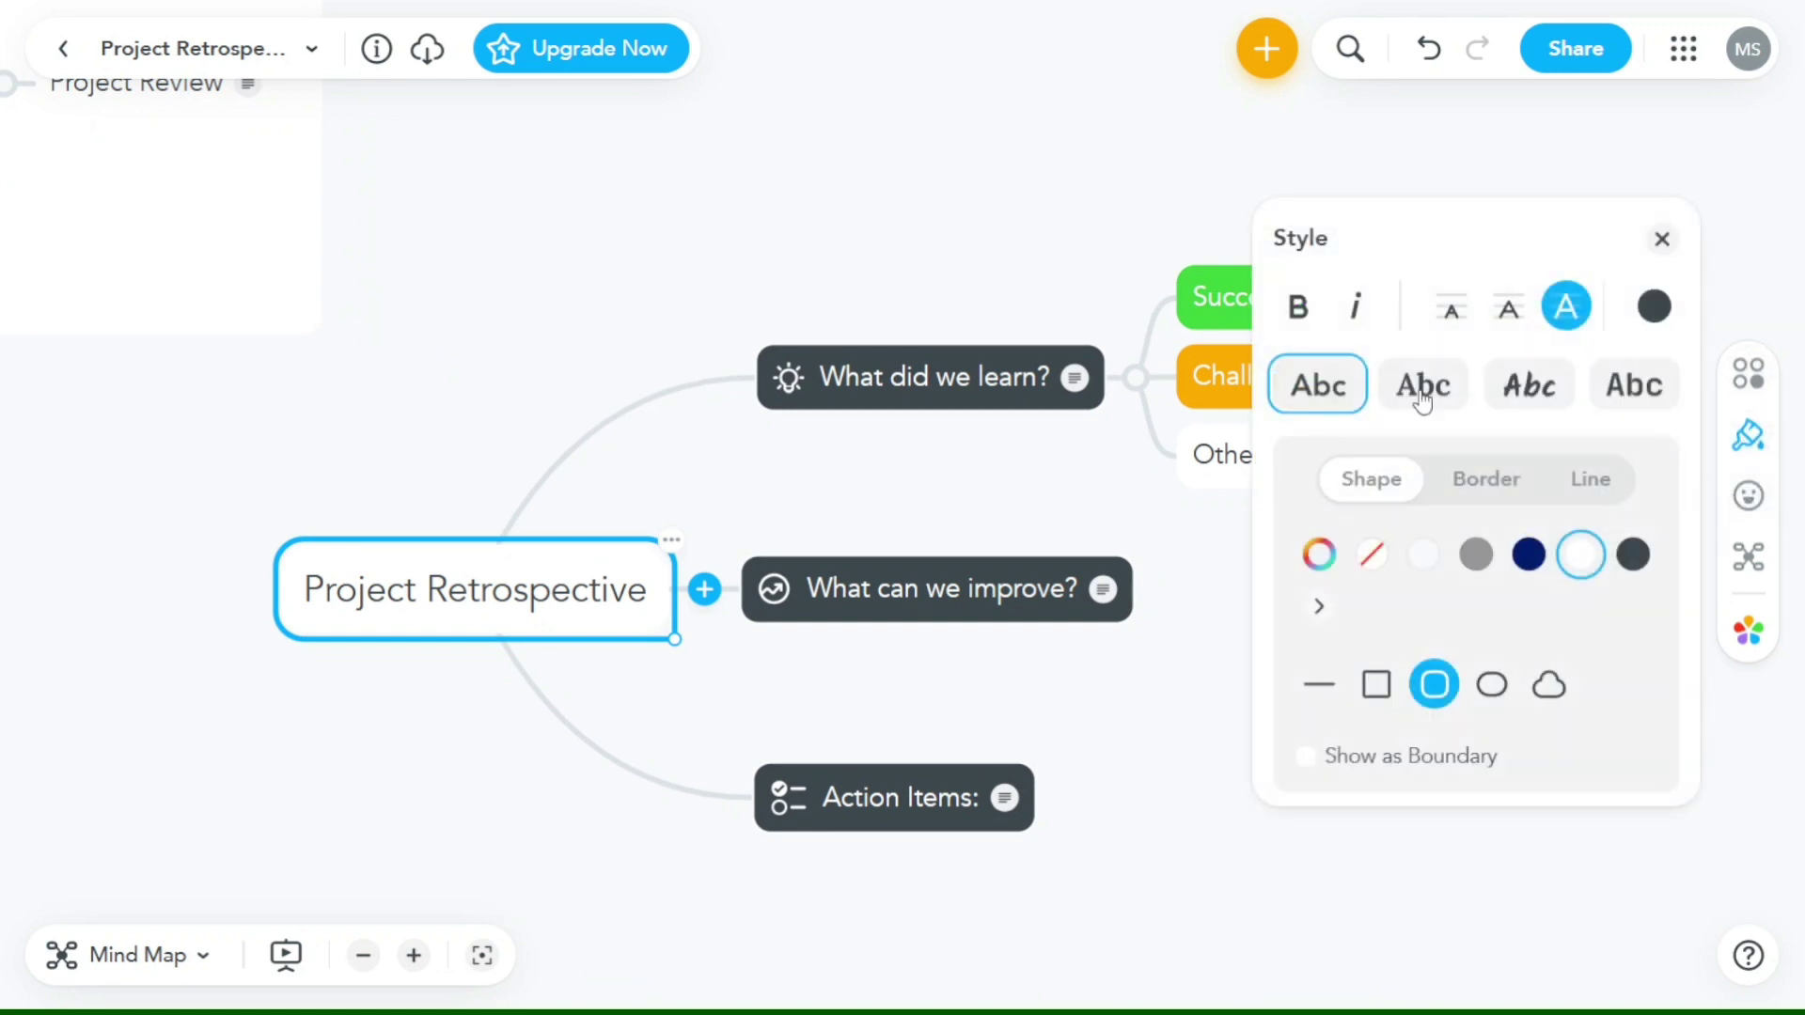
pyautogui.click(1529, 387)
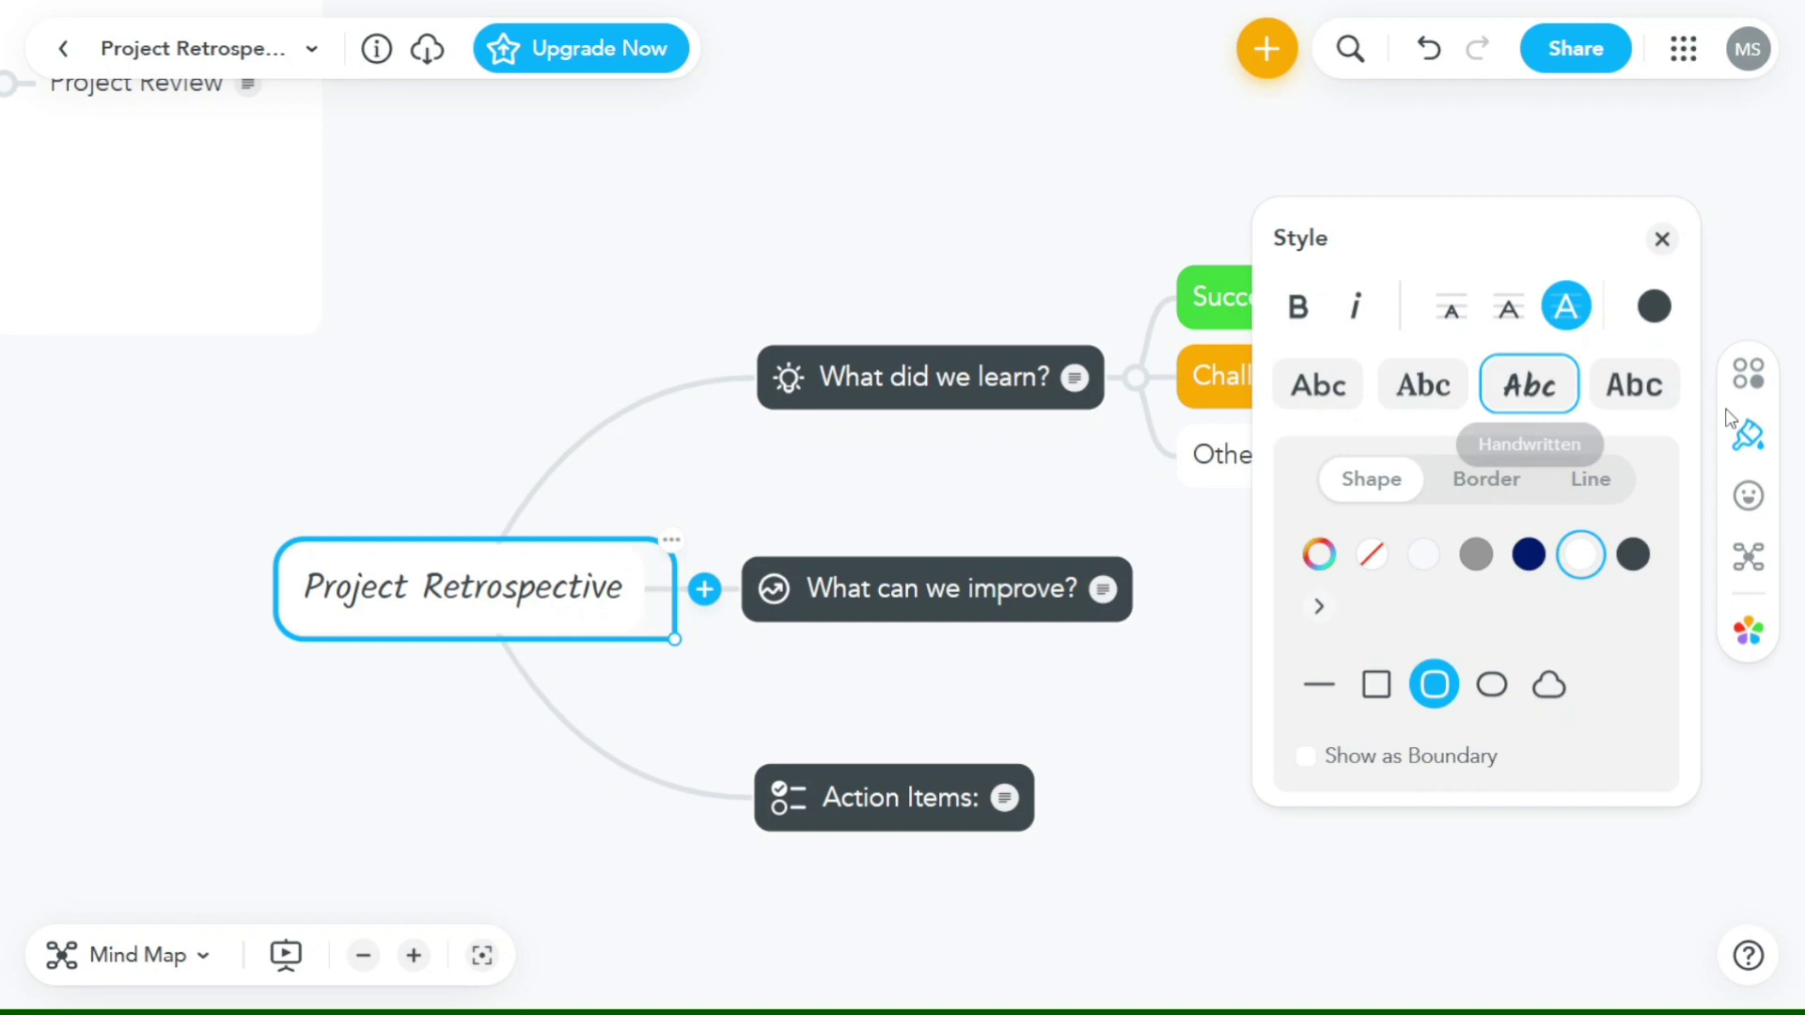
# Add a connection arrow from the root topic to Other Insights
pyautogui.click(1758, 383)
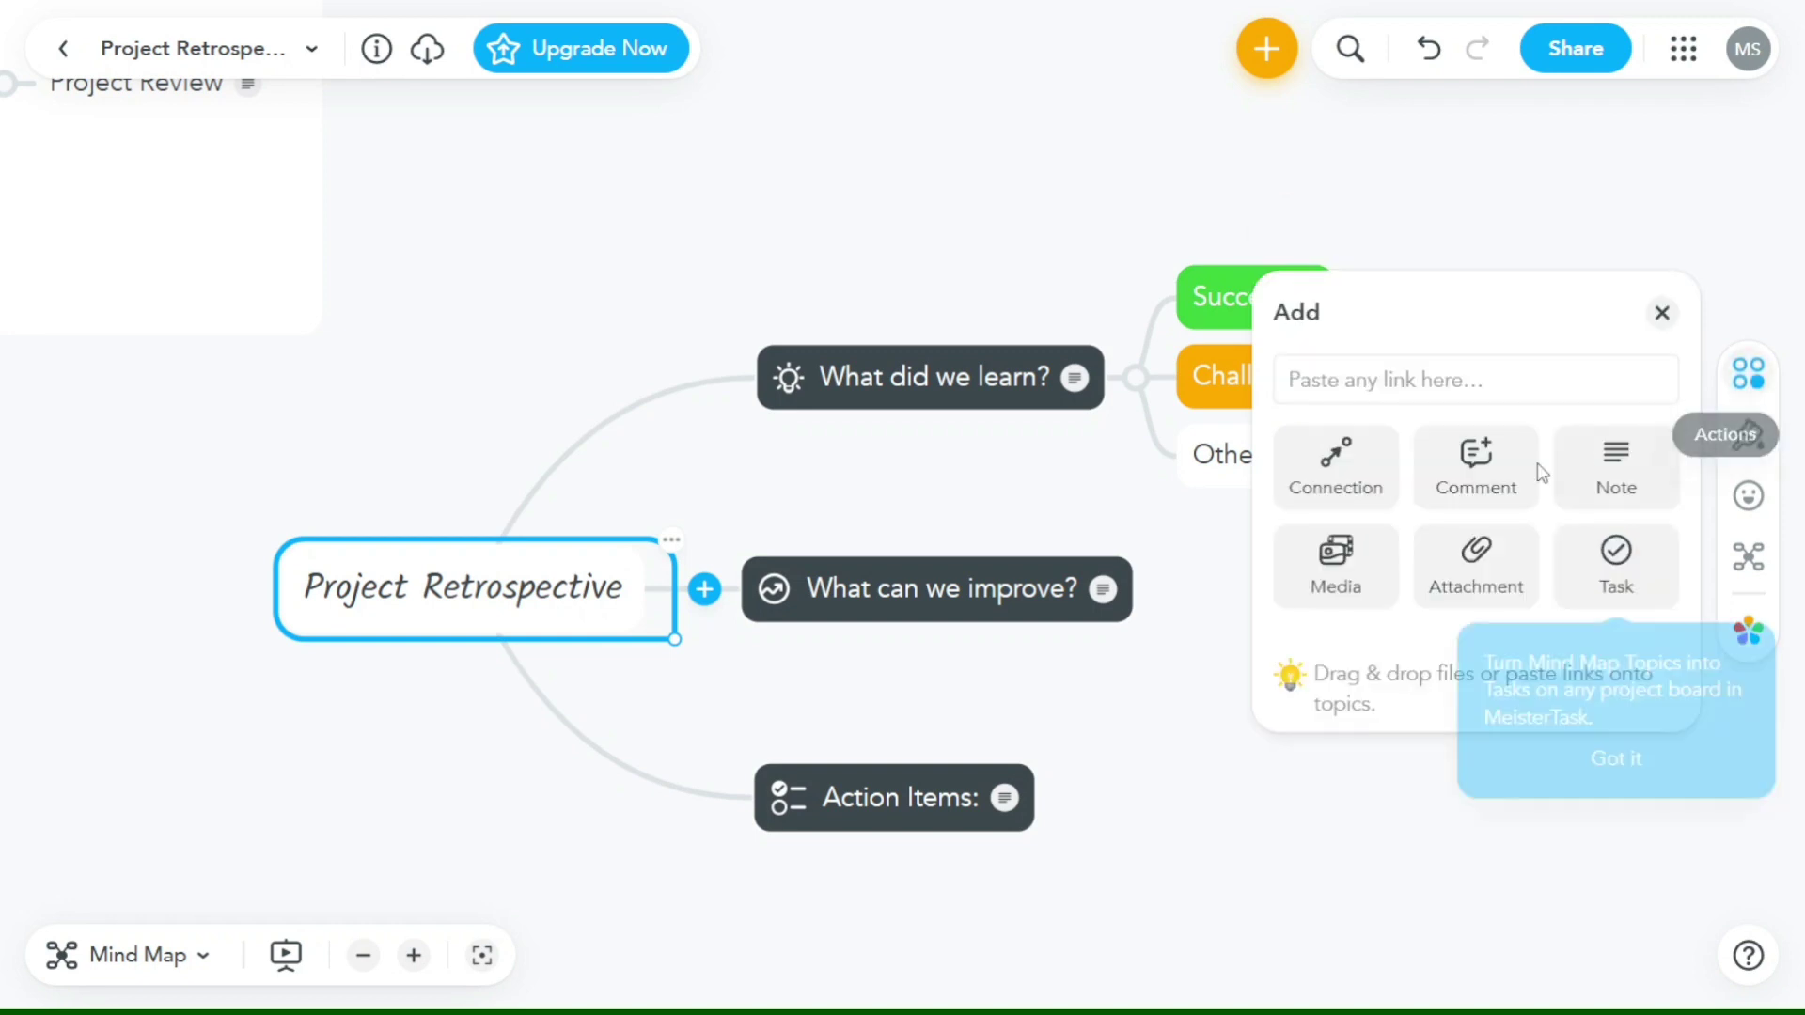
pyautogui.click(1352, 480)
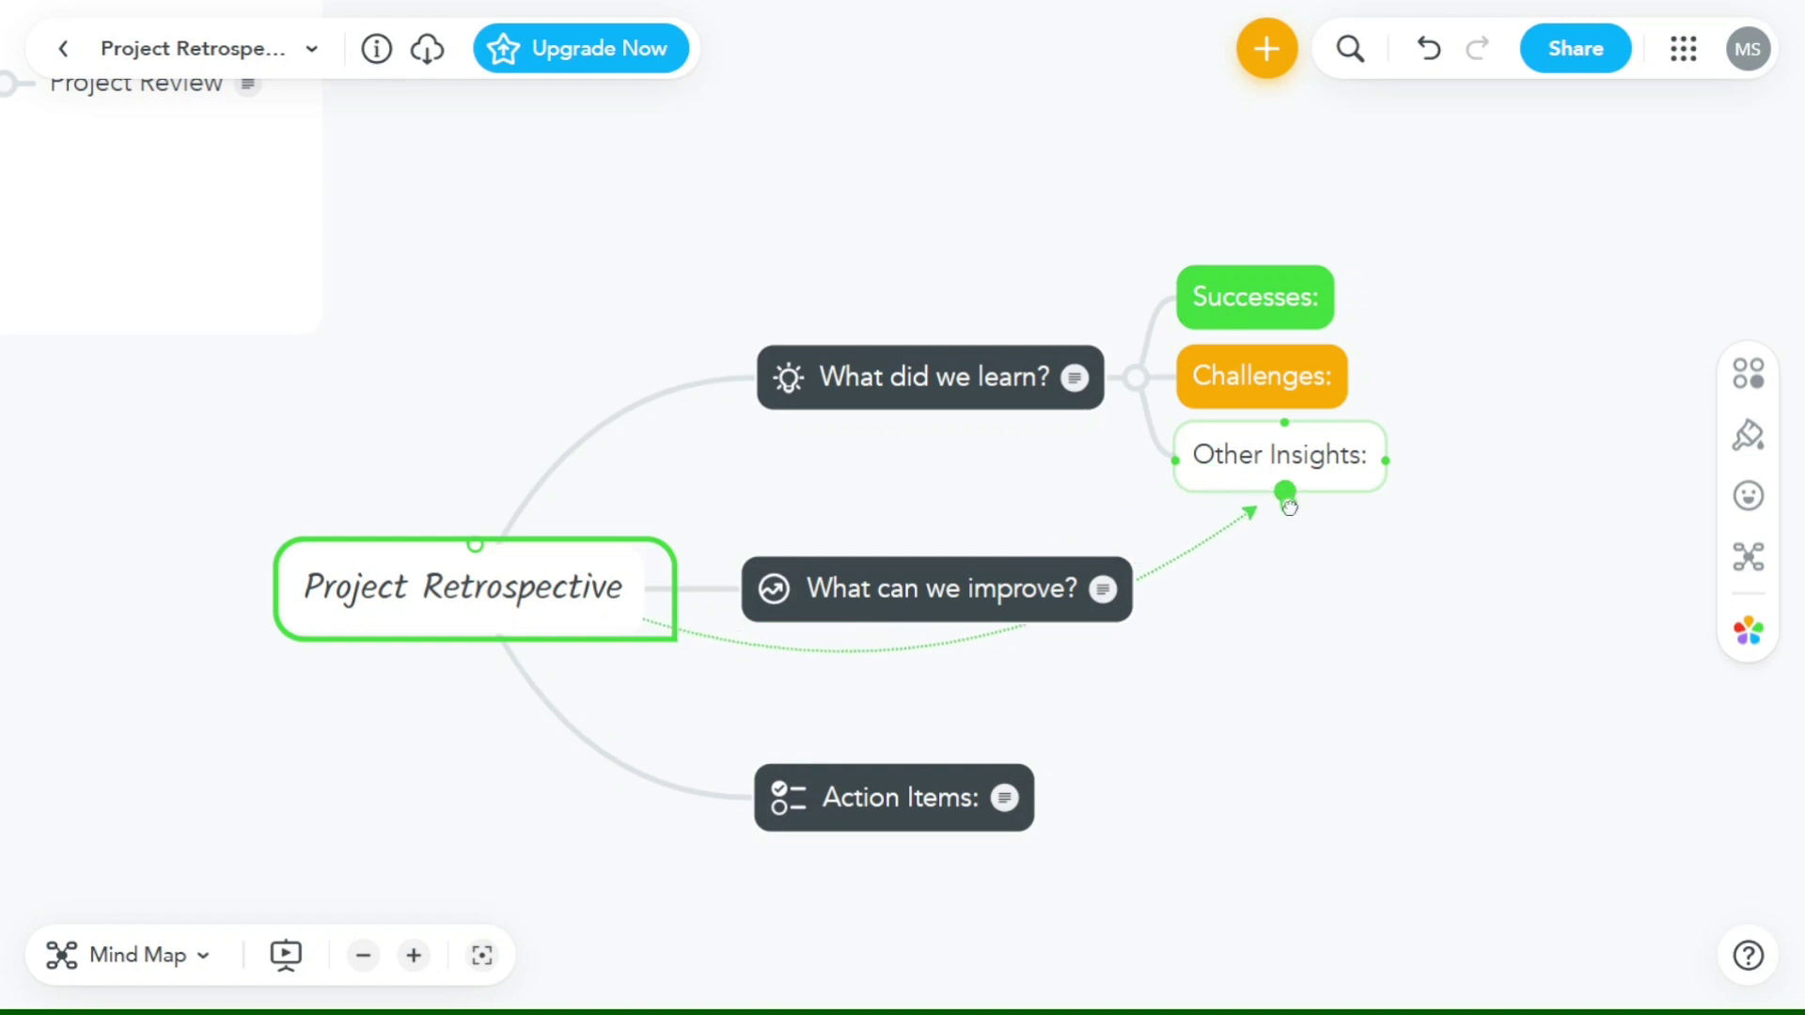
pyautogui.click(1290, 511)
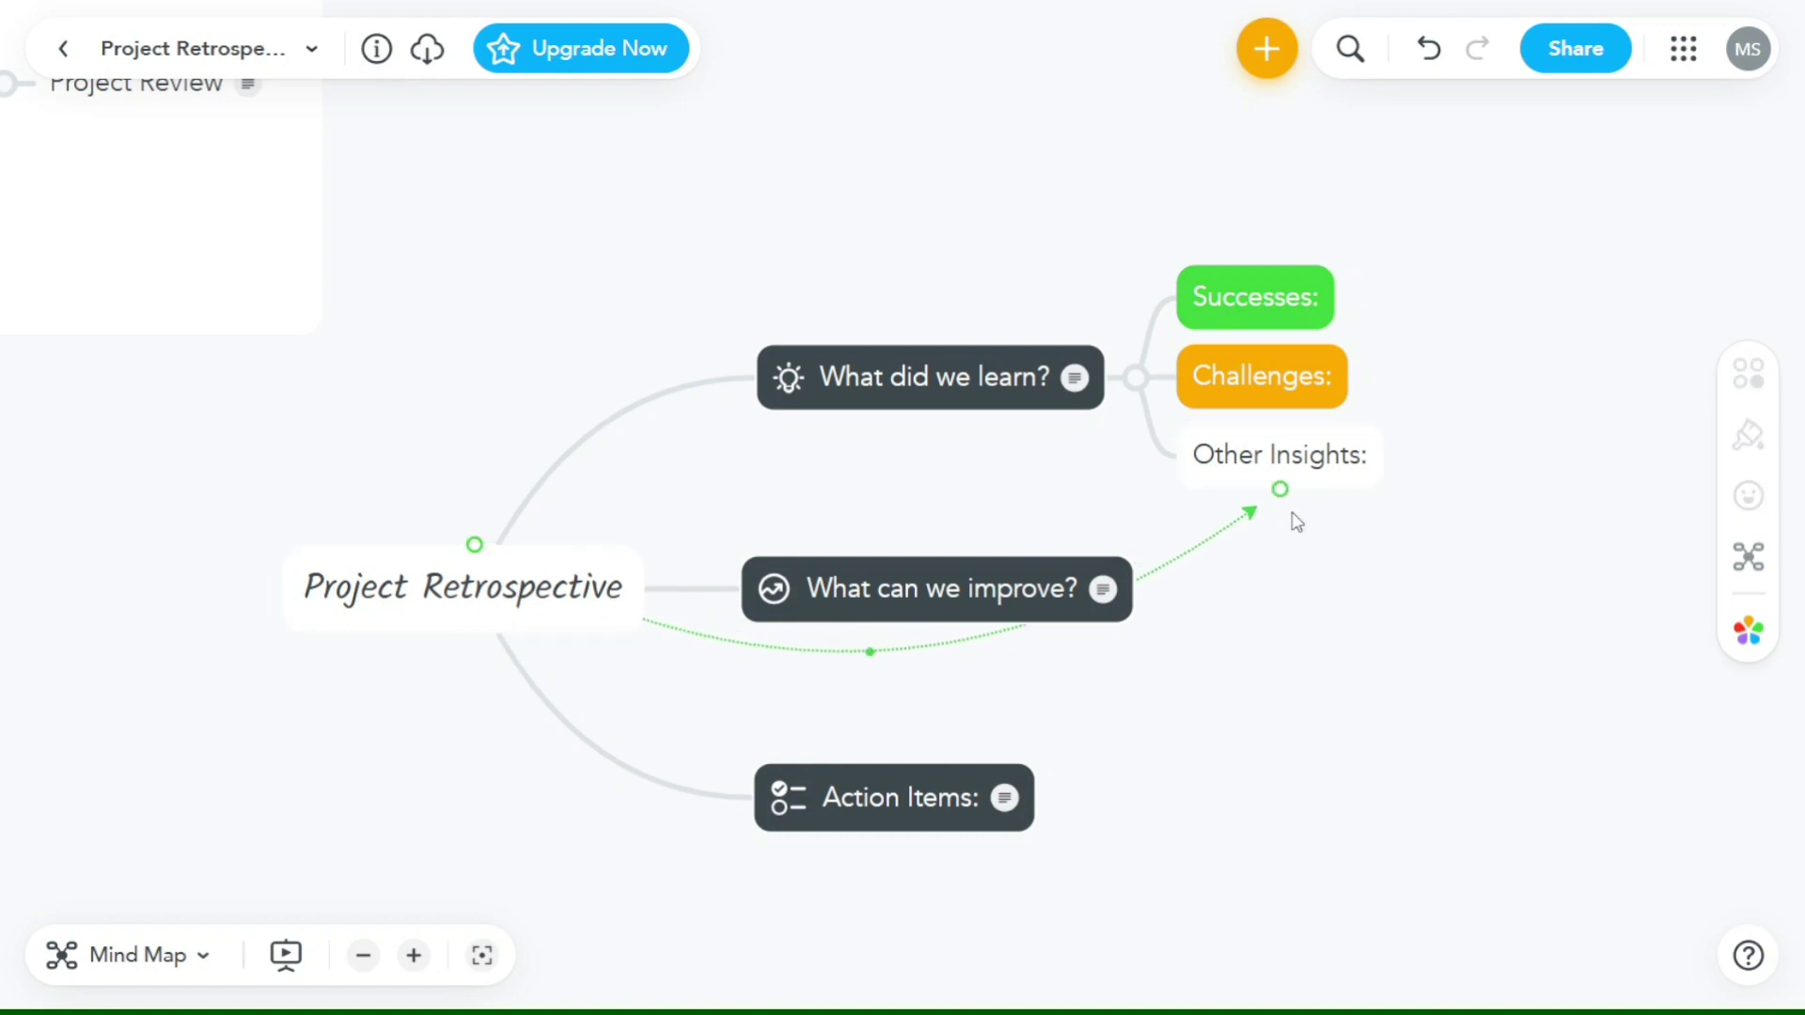
# Replace the lightbulb on 'What did we learn?' with the Activity icon
pyautogui.click(849, 391)
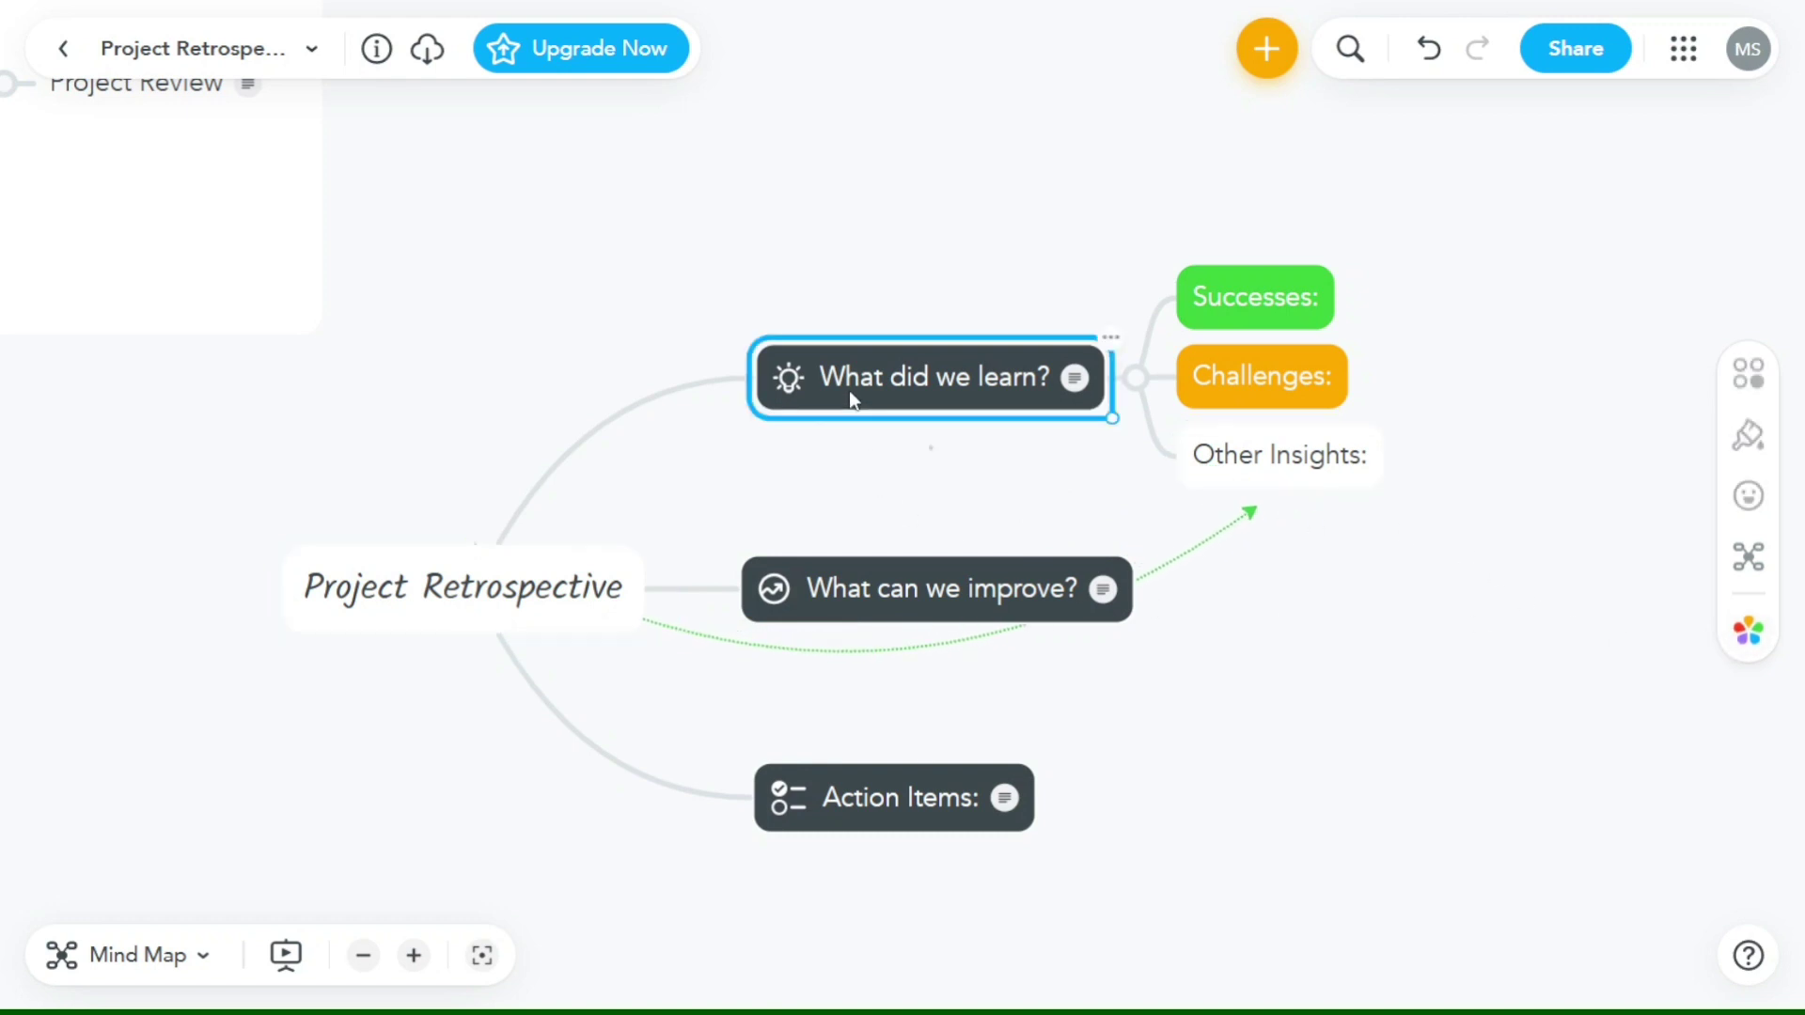
pyautogui.click(1747, 495)
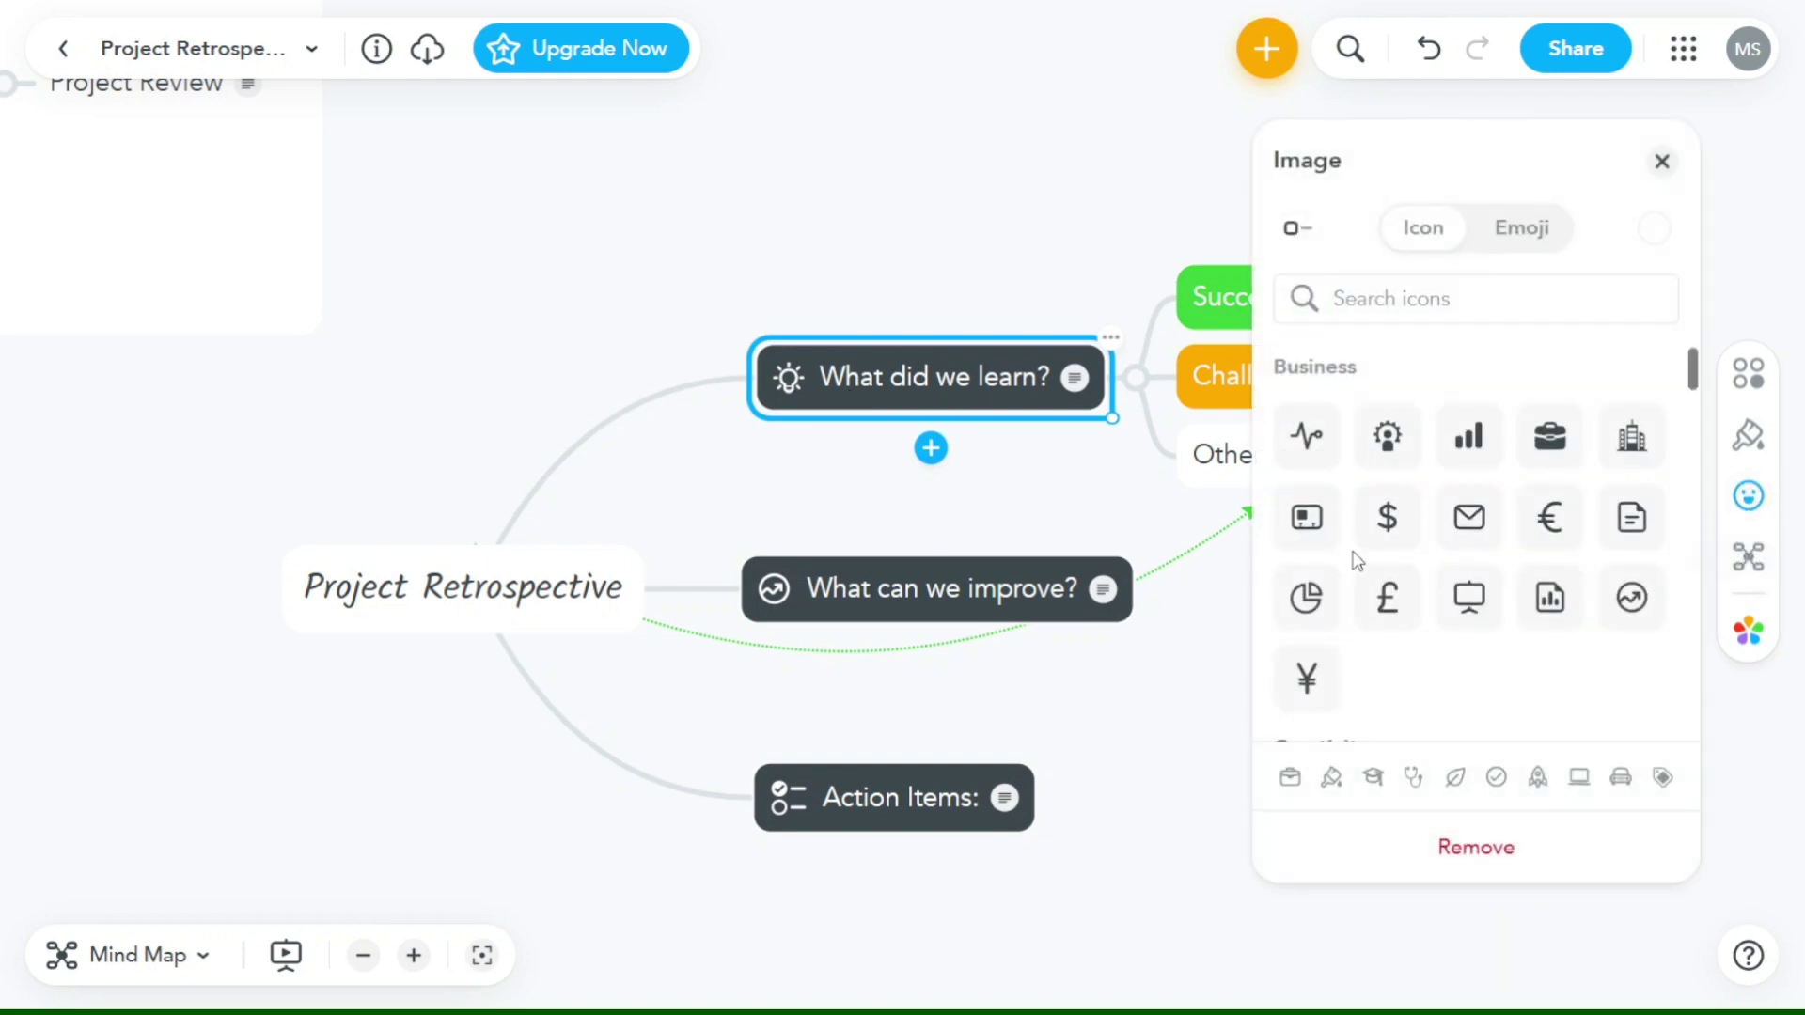
pyautogui.click(1305, 435)
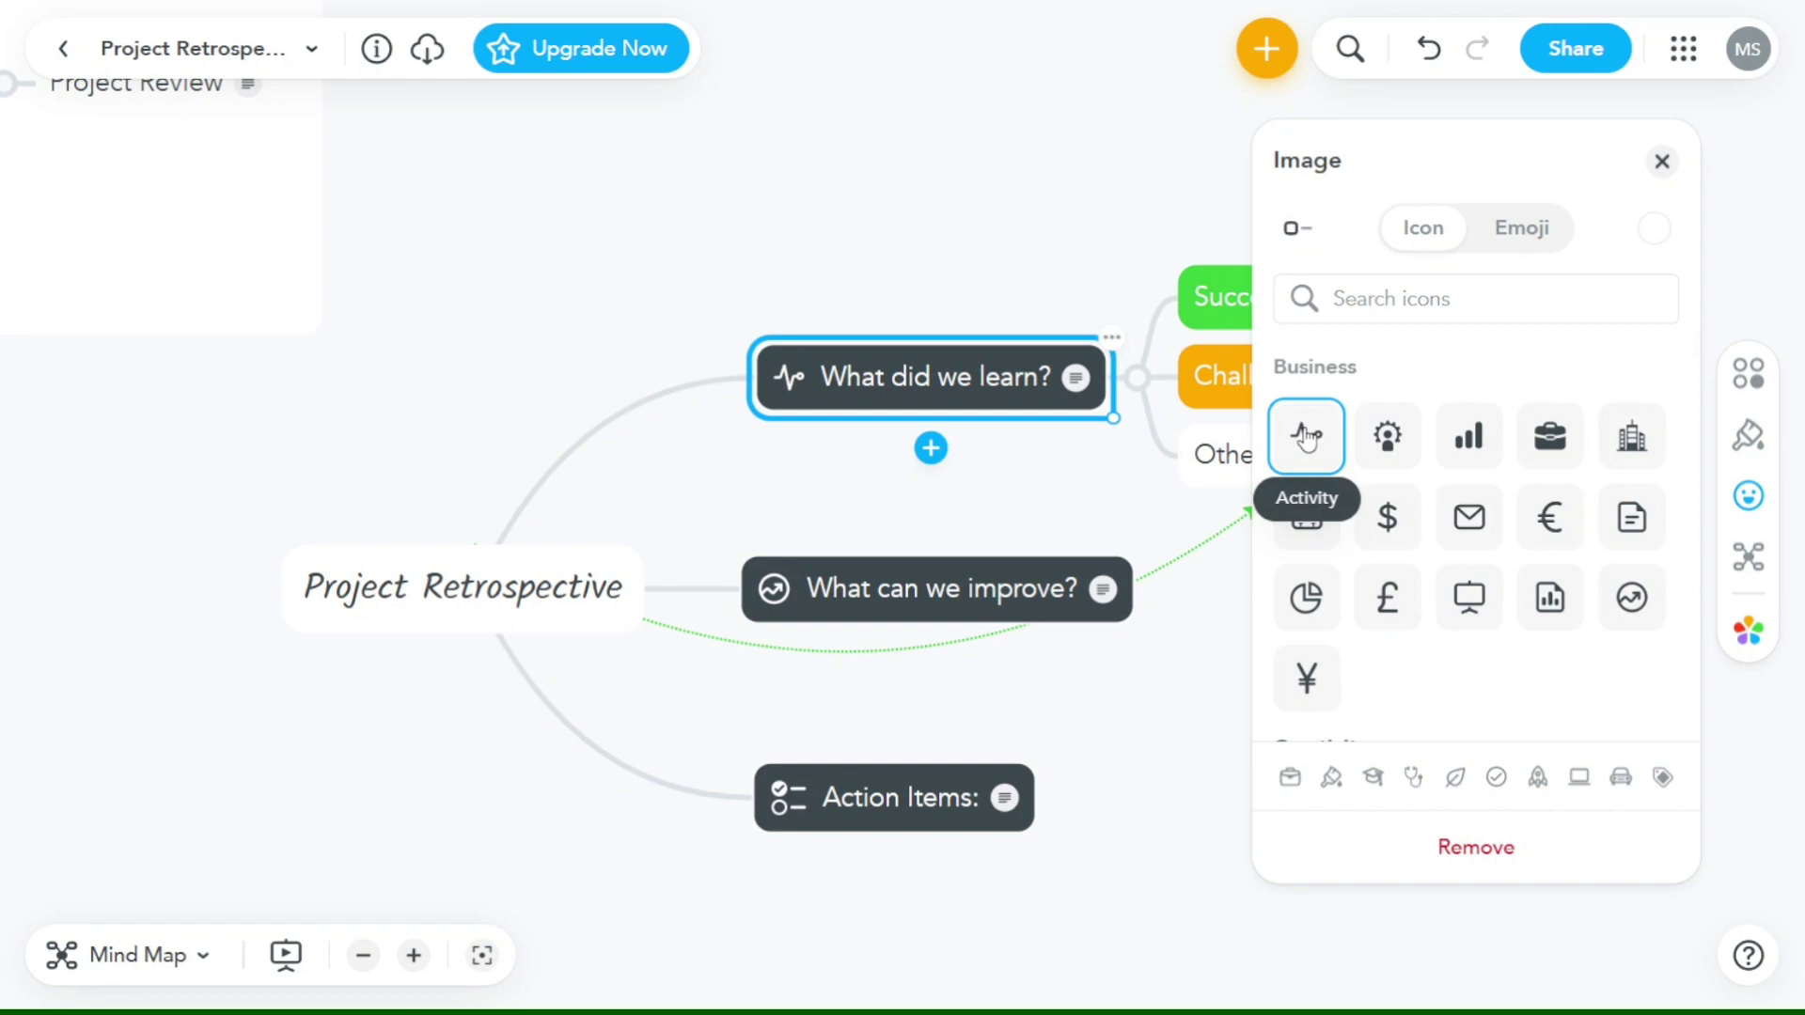
pyautogui.click(1662, 162)
pyautogui.click(1586, 51)
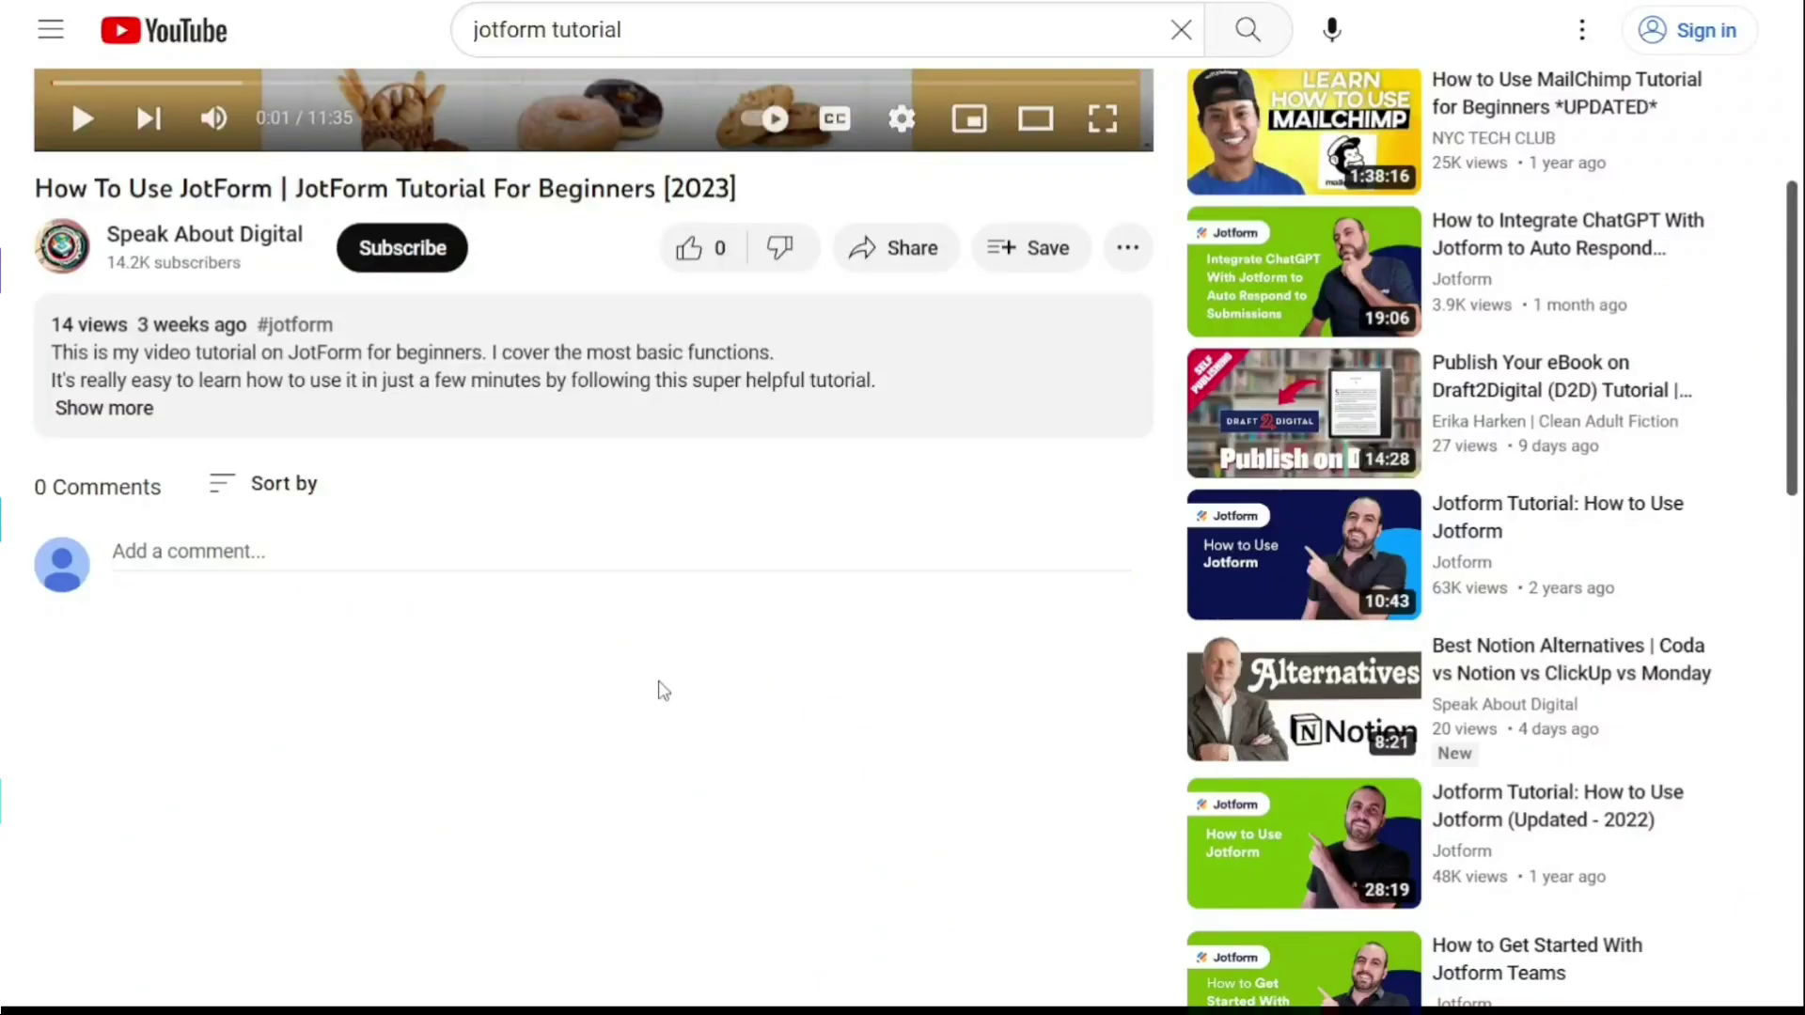
# Expand the JotForm tutorial video's description with Show more
pyautogui.click(125, 410)
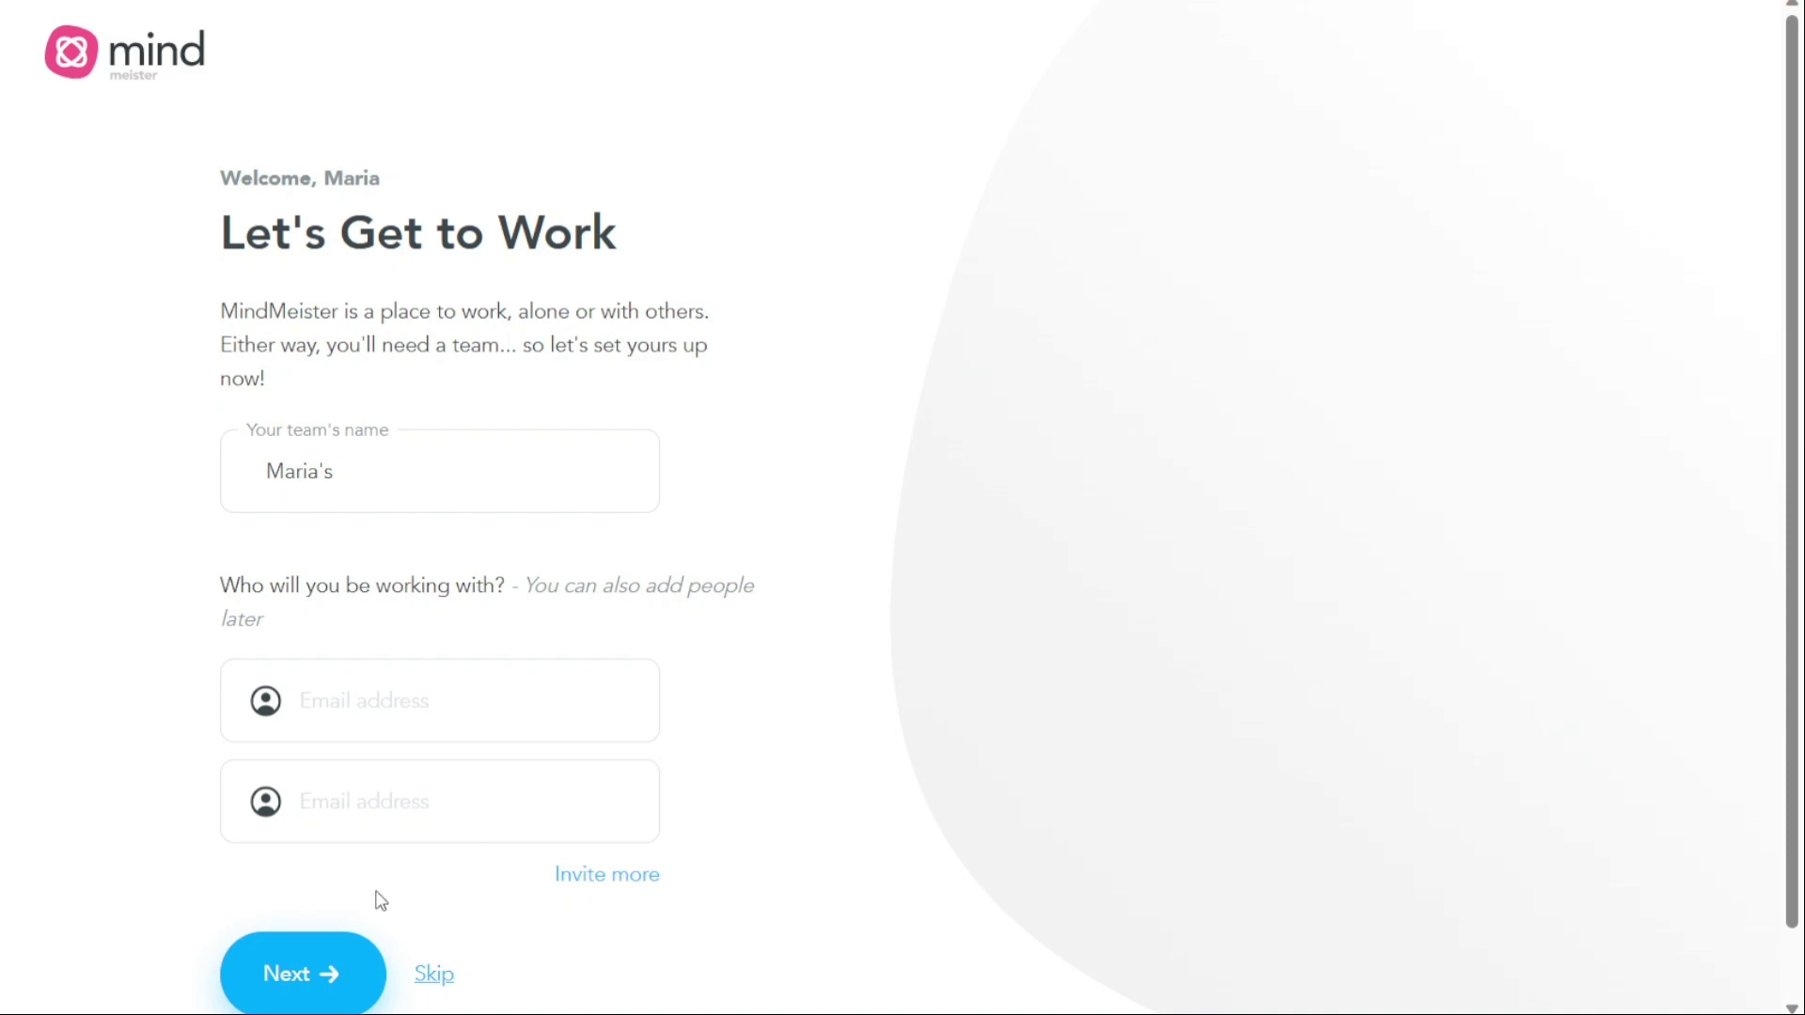
# Complete onboarding: role Project Management, industry Software Development & Services, team size 2-10
pyautogui.click(315, 968)
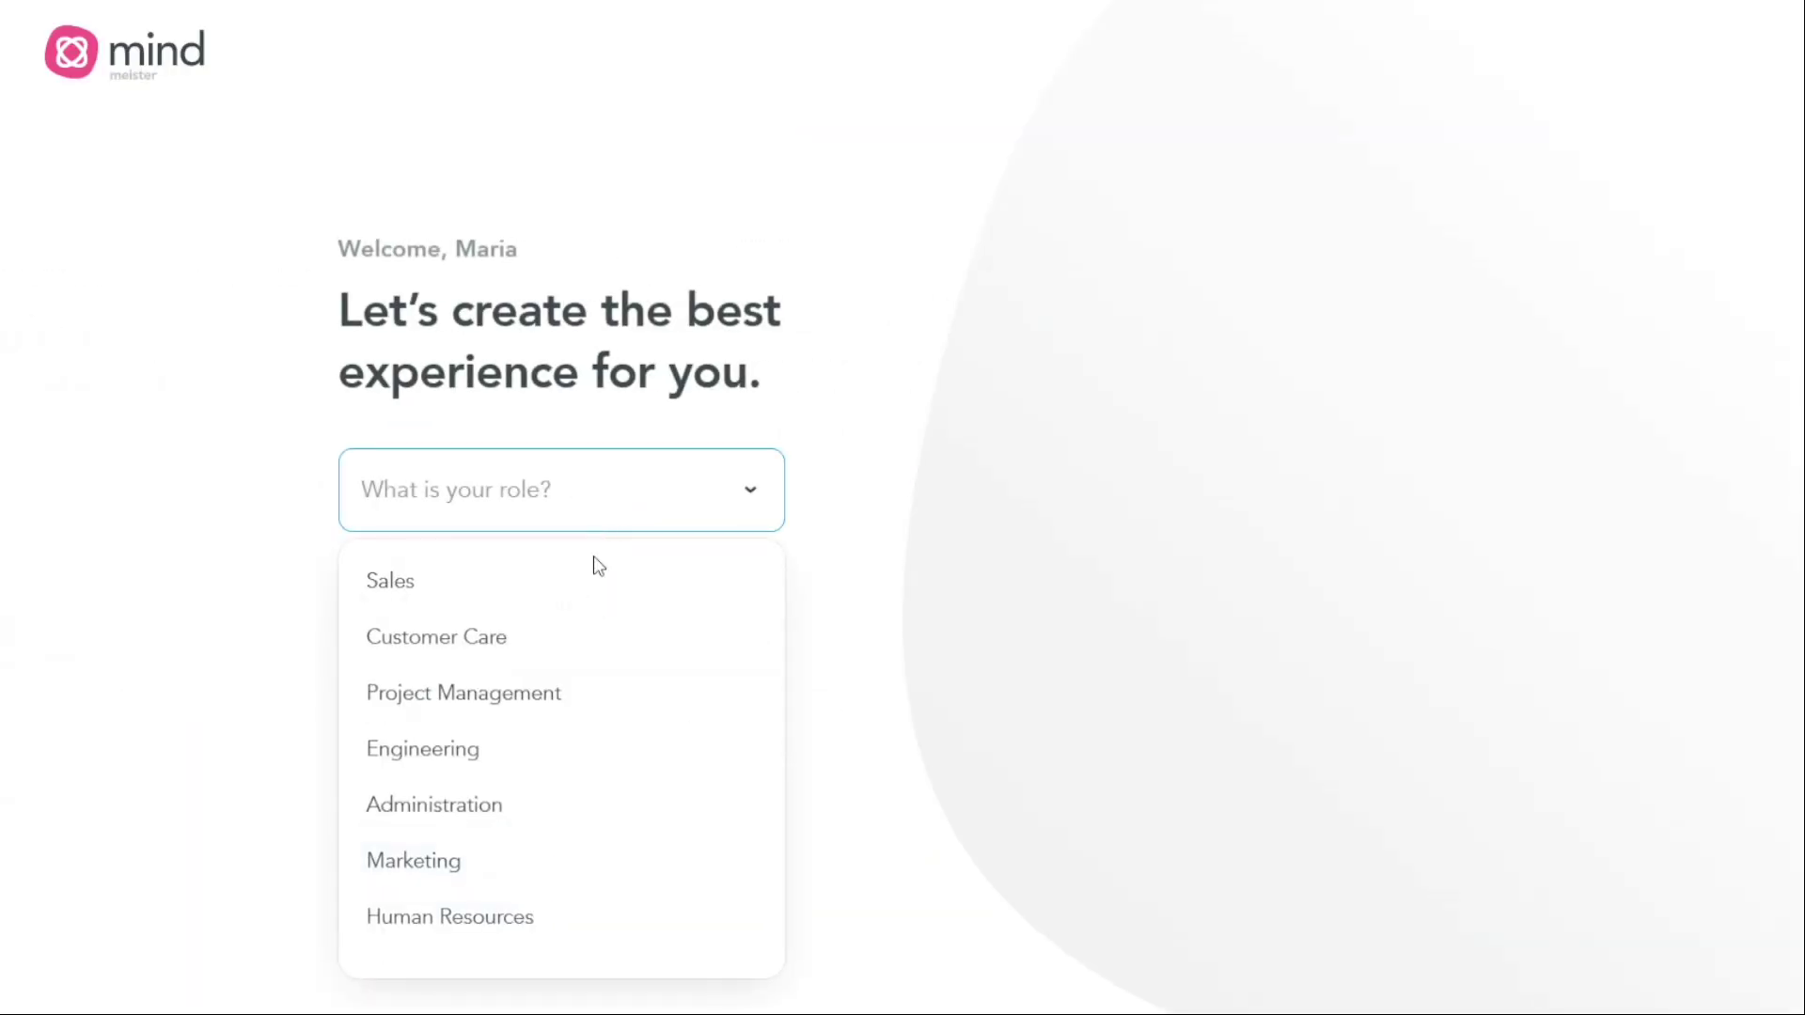
pyautogui.click(506, 707)
pyautogui.click(541, 625)
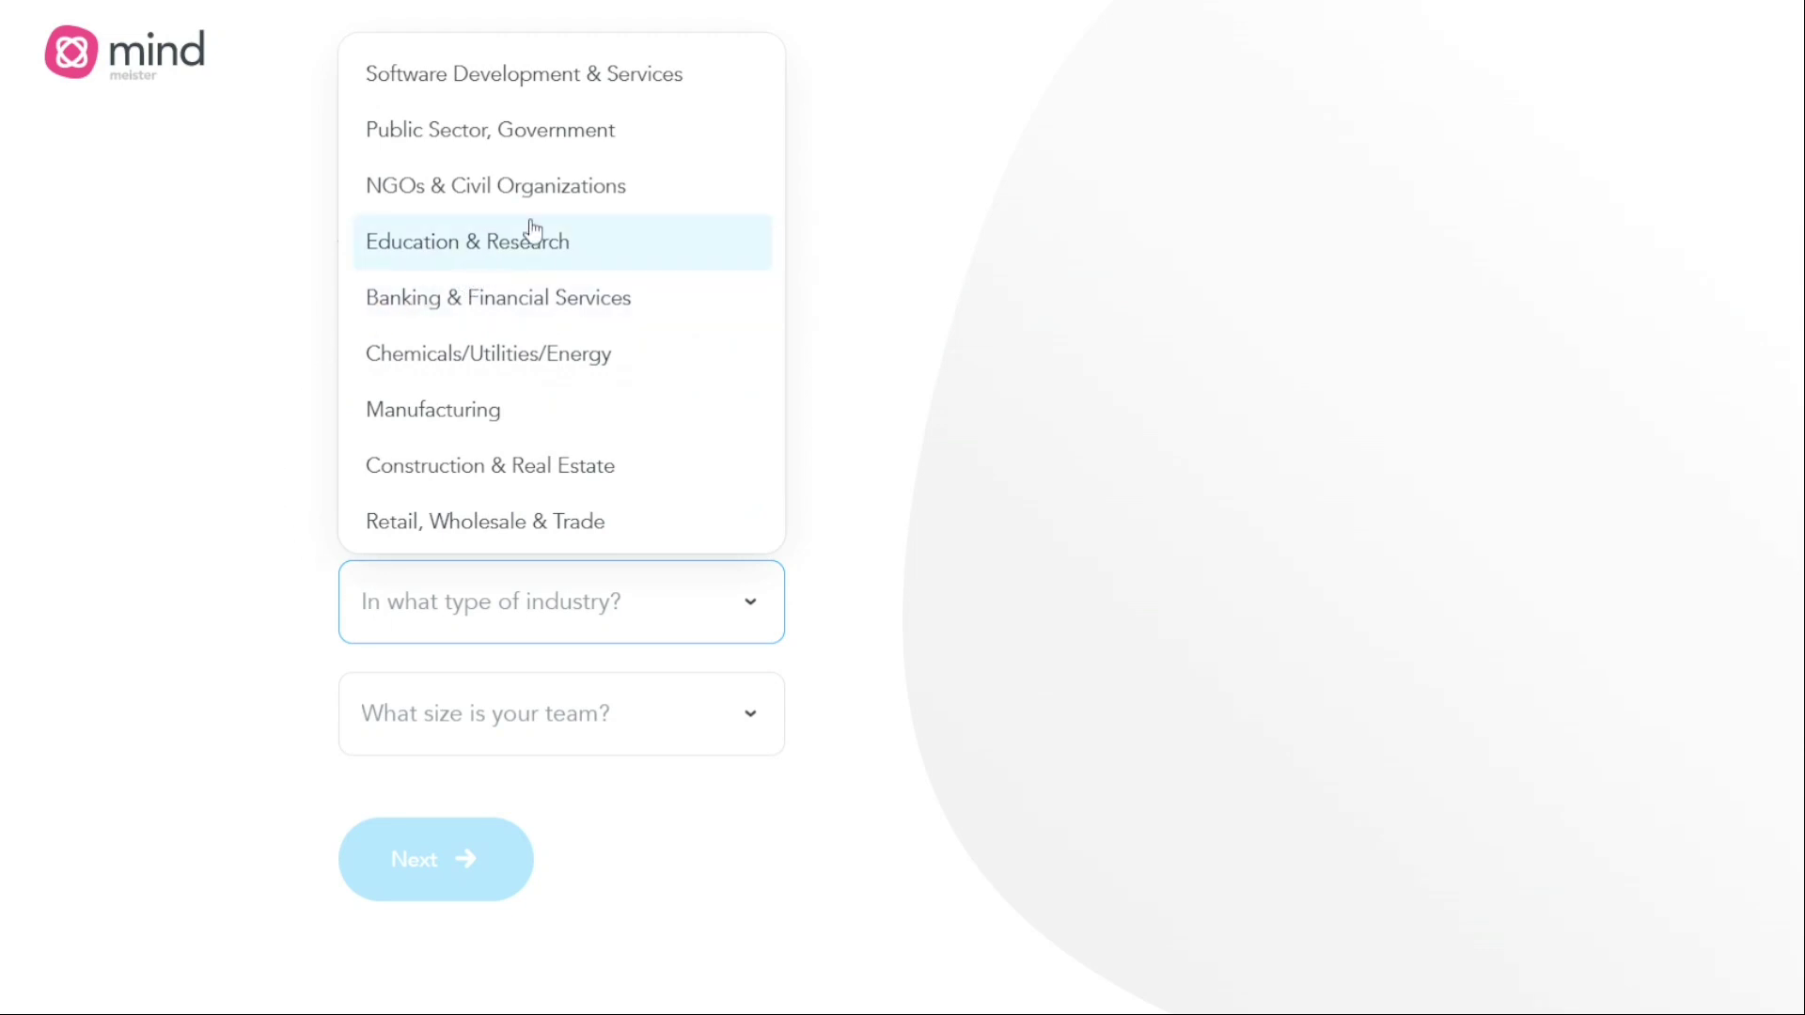
pyautogui.click(636, 85)
pyautogui.click(536, 749)
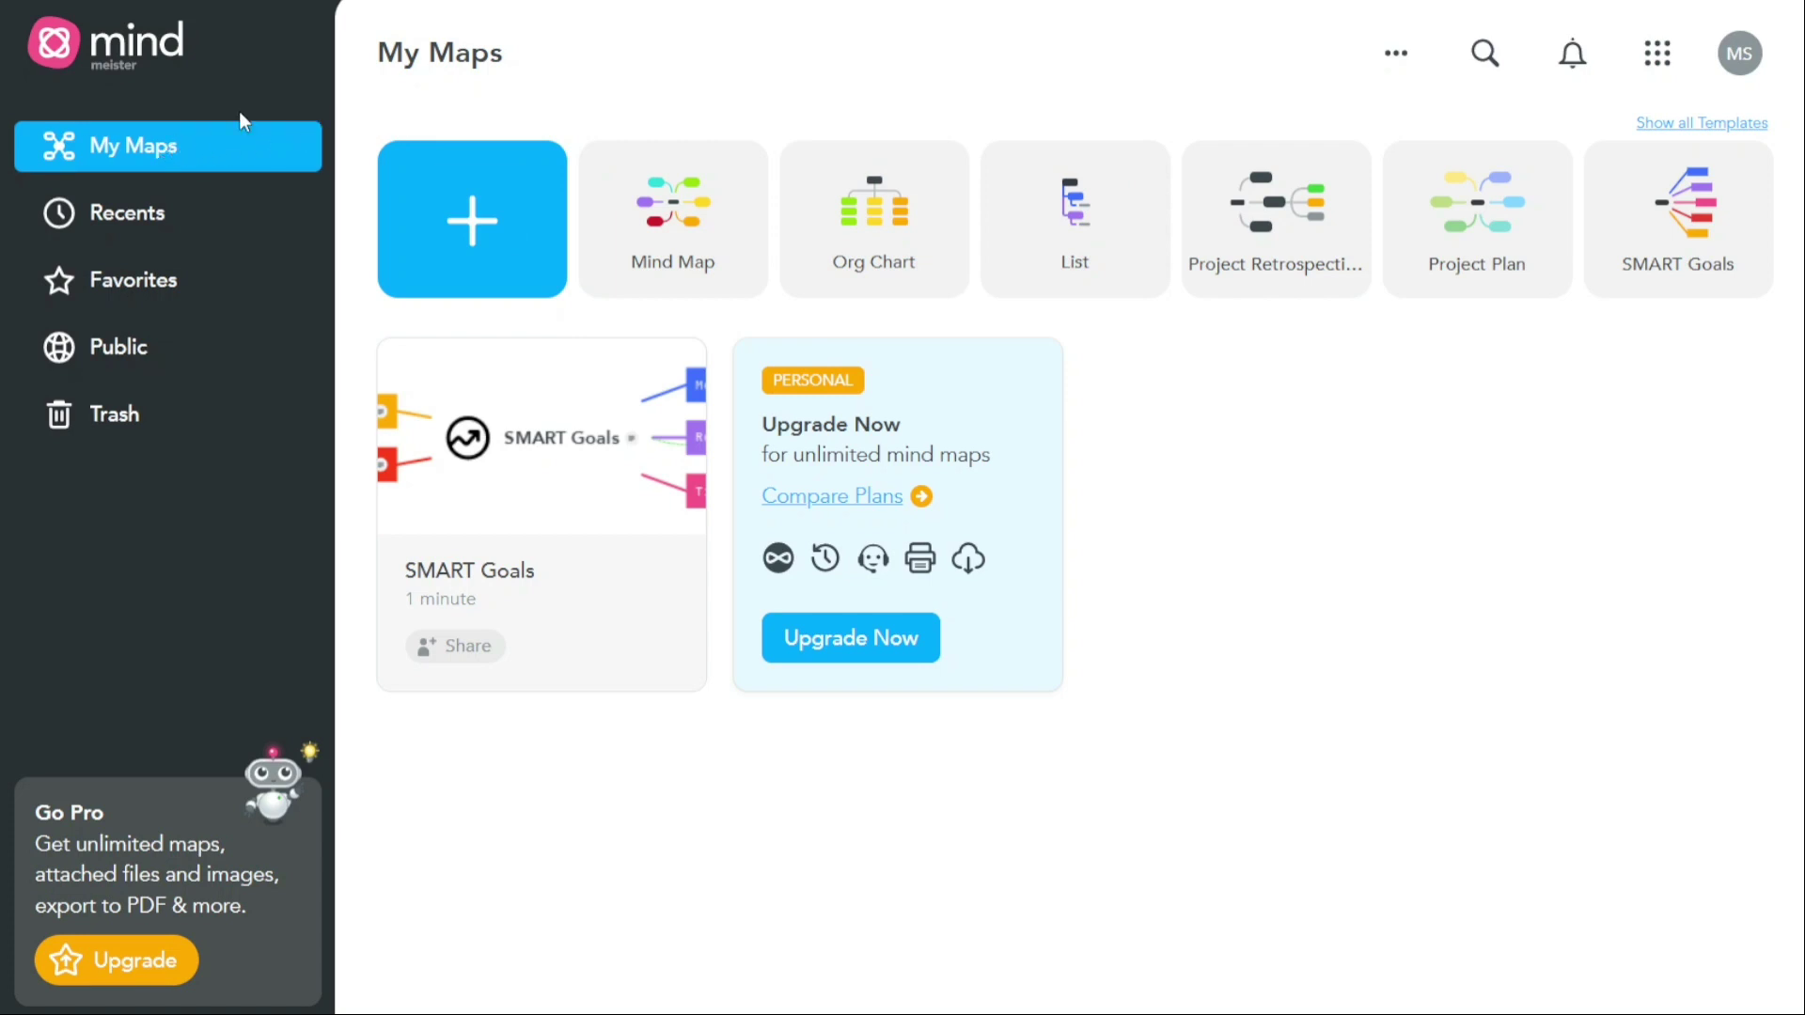
pyautogui.moveTo(513, 57); pyautogui.dragTo(378, 52)
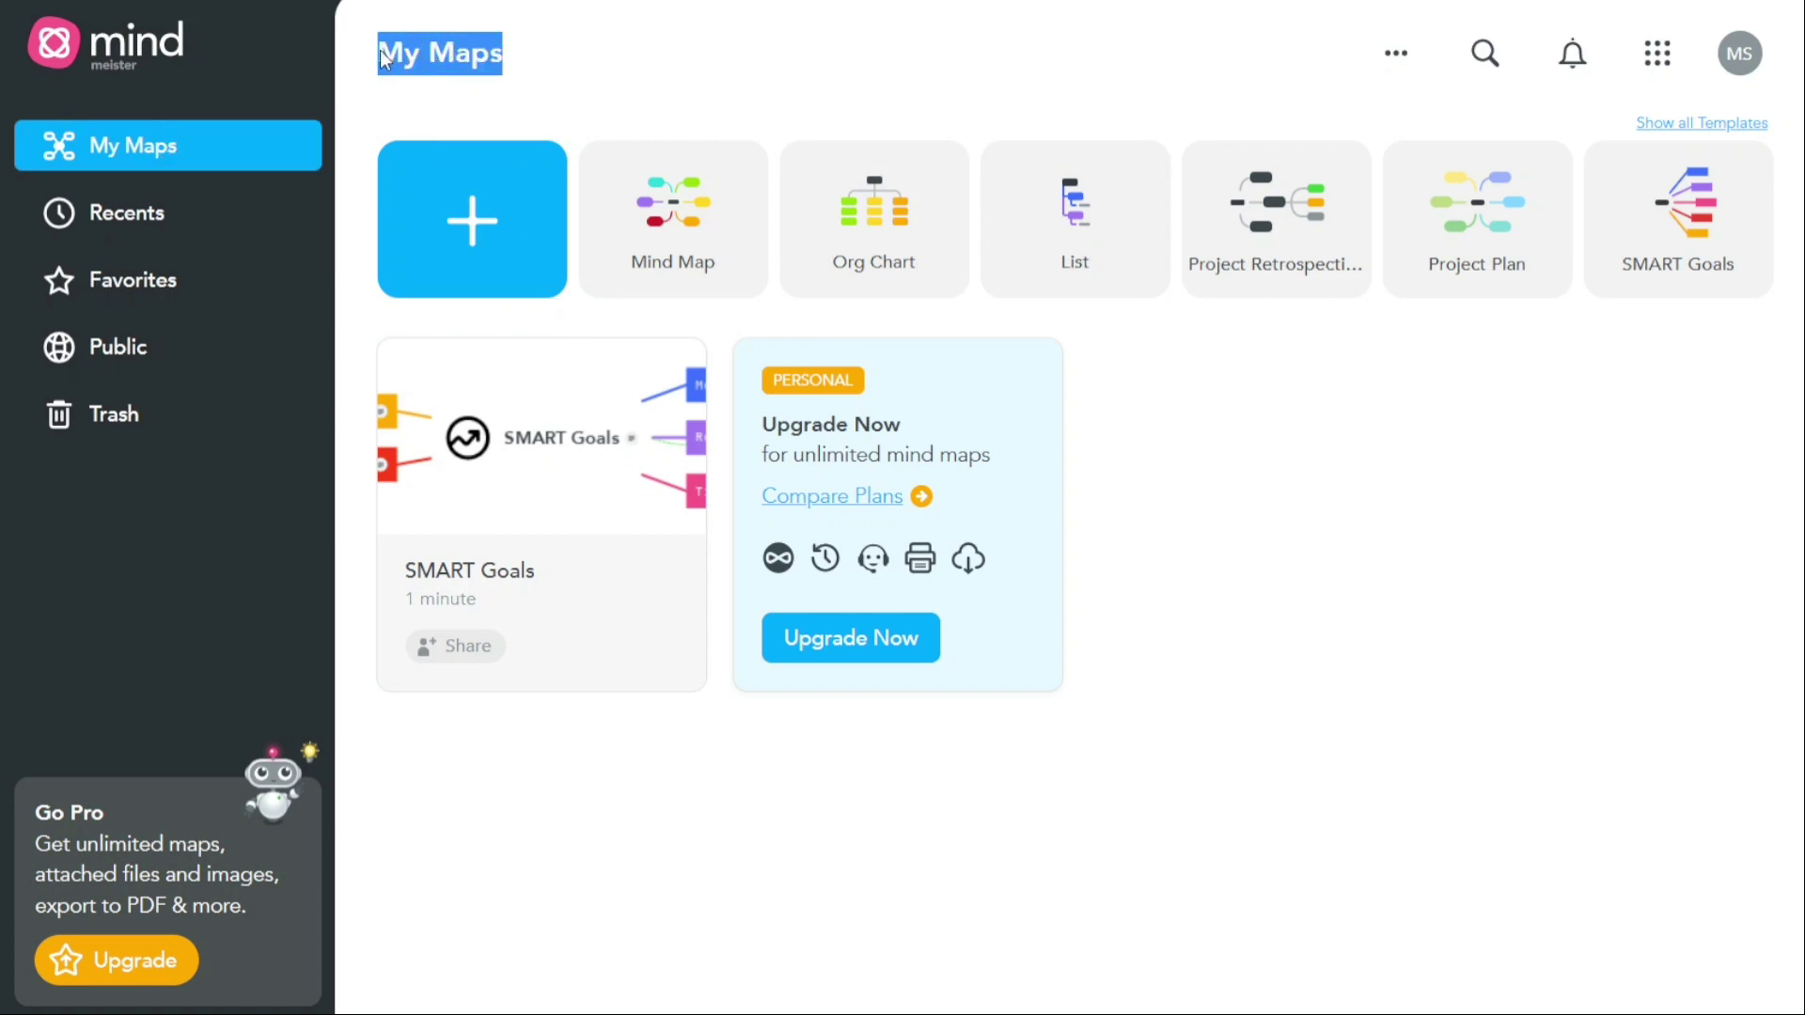
pyautogui.click(679, 40)
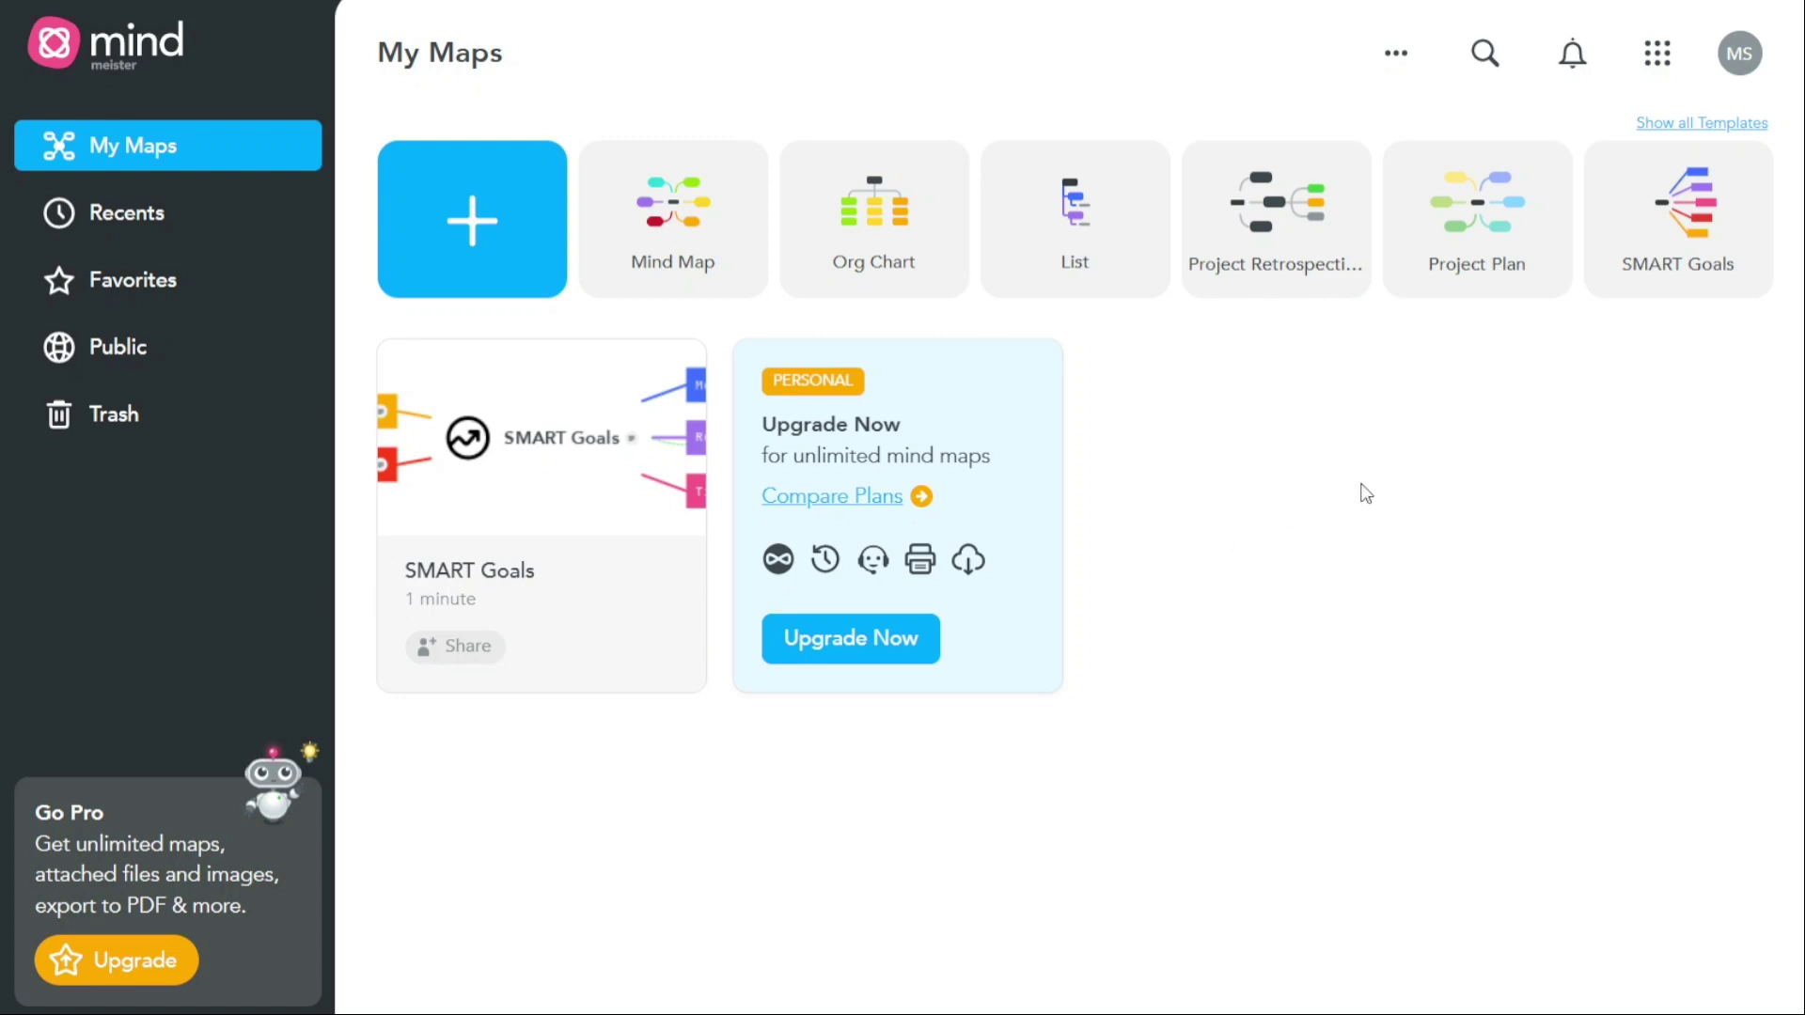
# Switch My Maps to List view so SMART Goals shows as a table row
pyautogui.click(1485, 52)
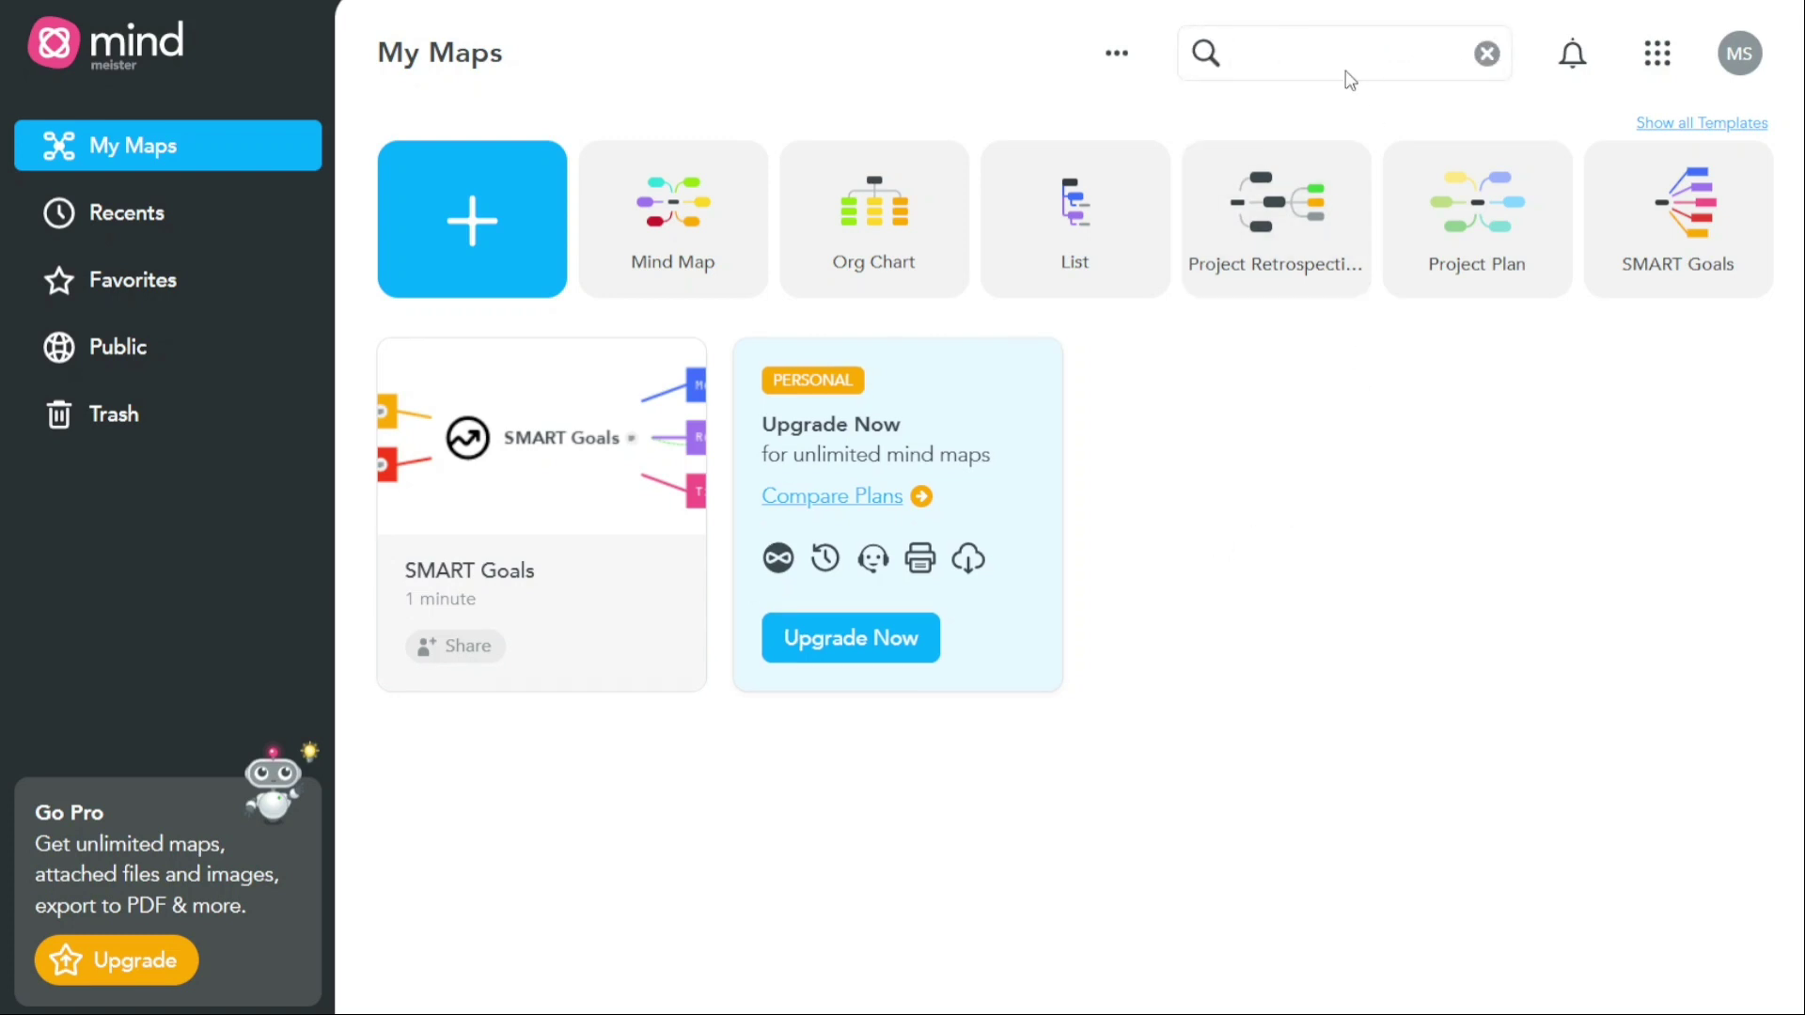
pyautogui.click(1484, 53)
pyautogui.click(1400, 57)
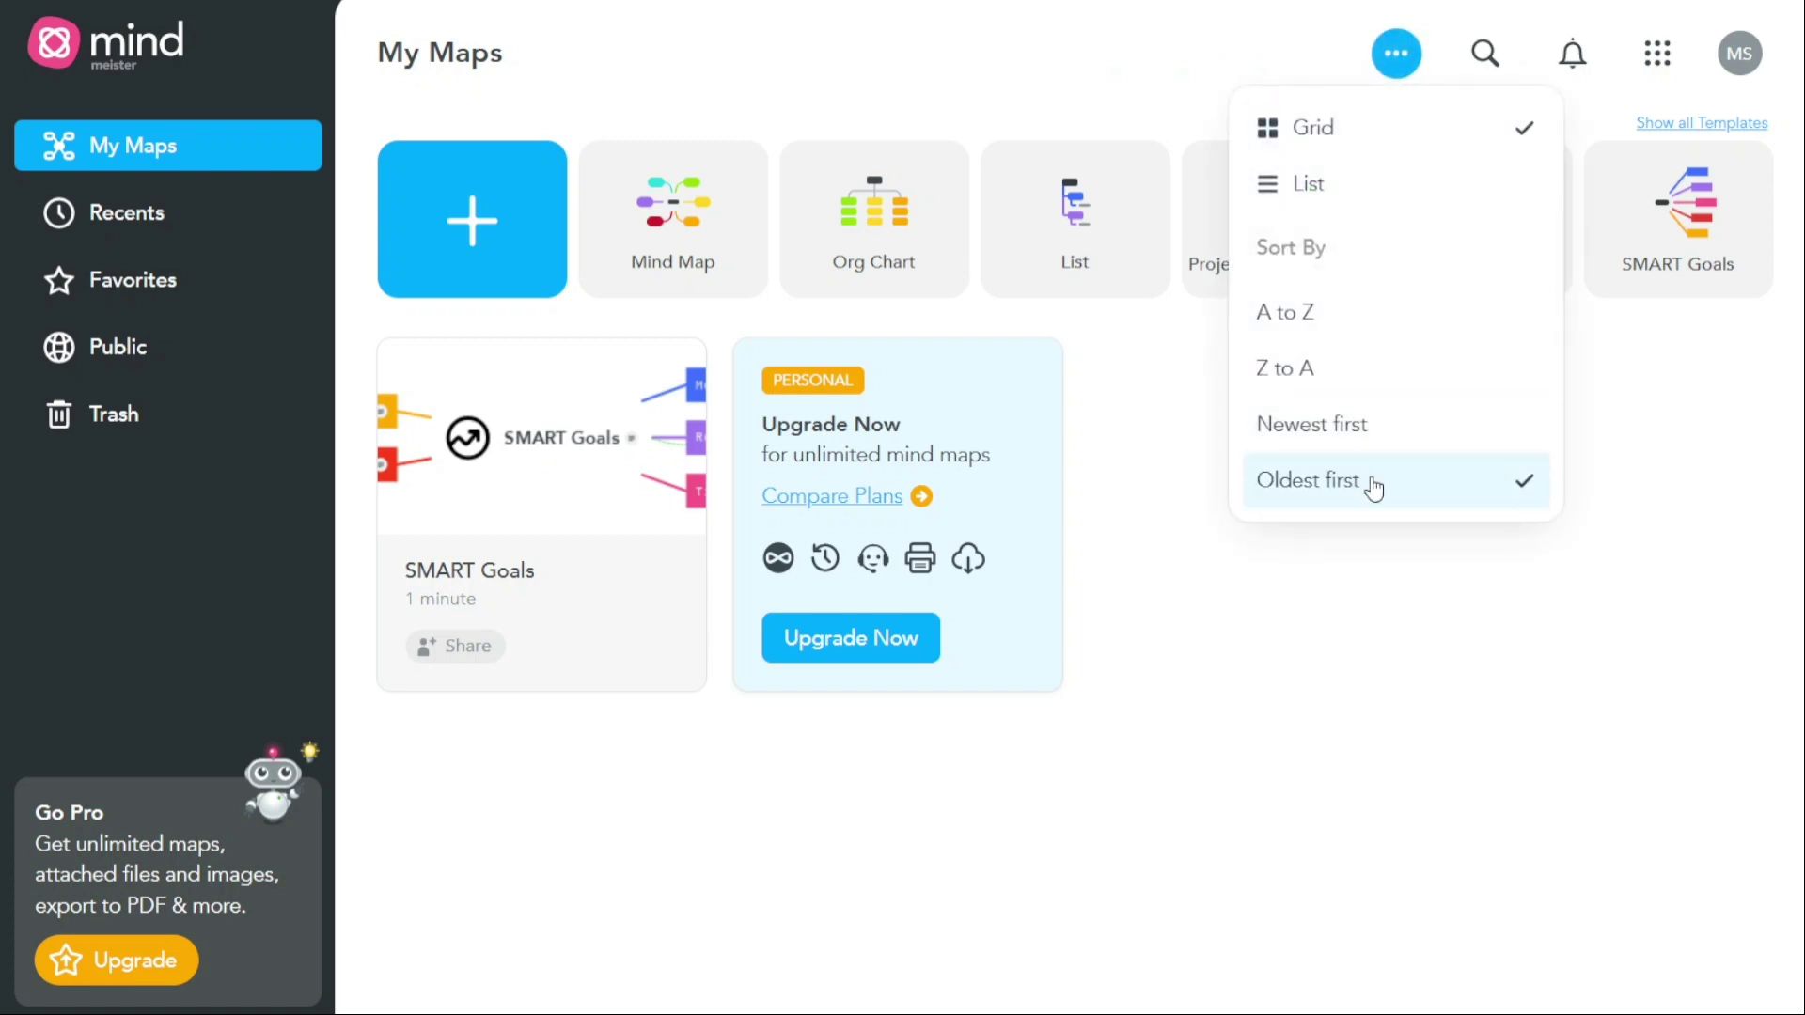
pyautogui.click(1343, 183)
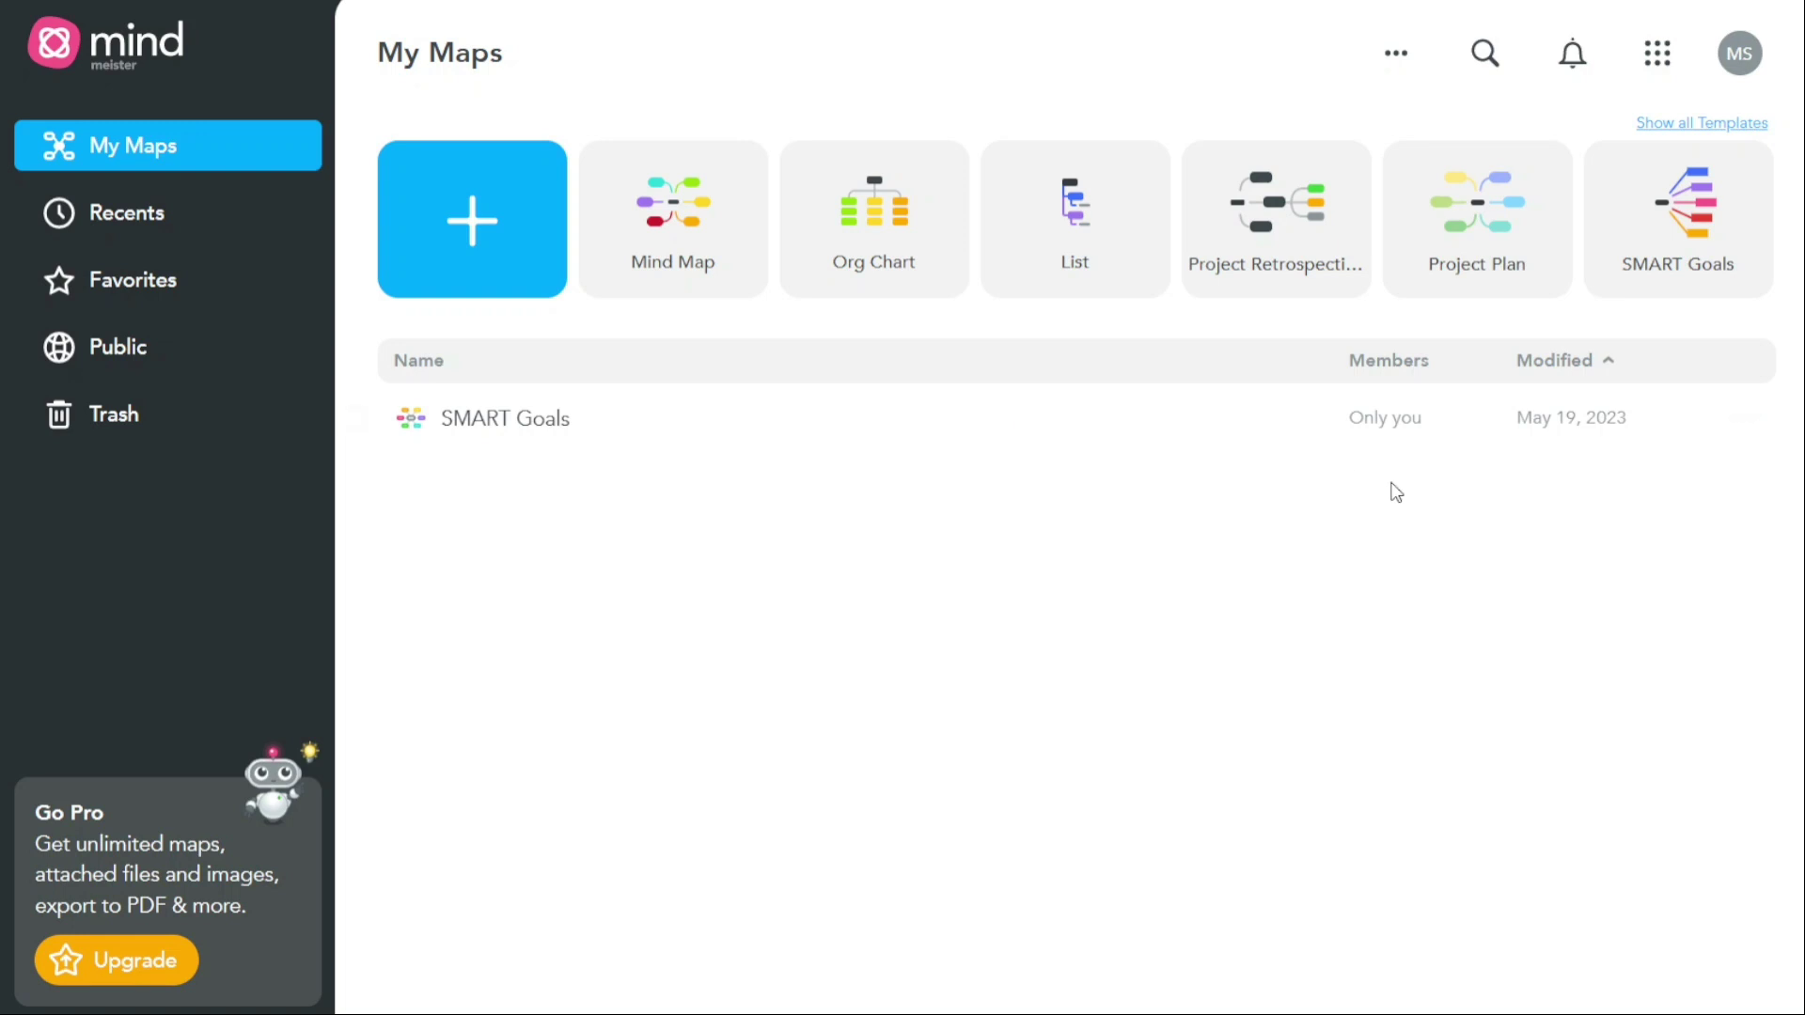
pyautogui.moveTo(1711, 414)
# Show Recent Maps as a grid of cards
pyautogui.click(199, 210)
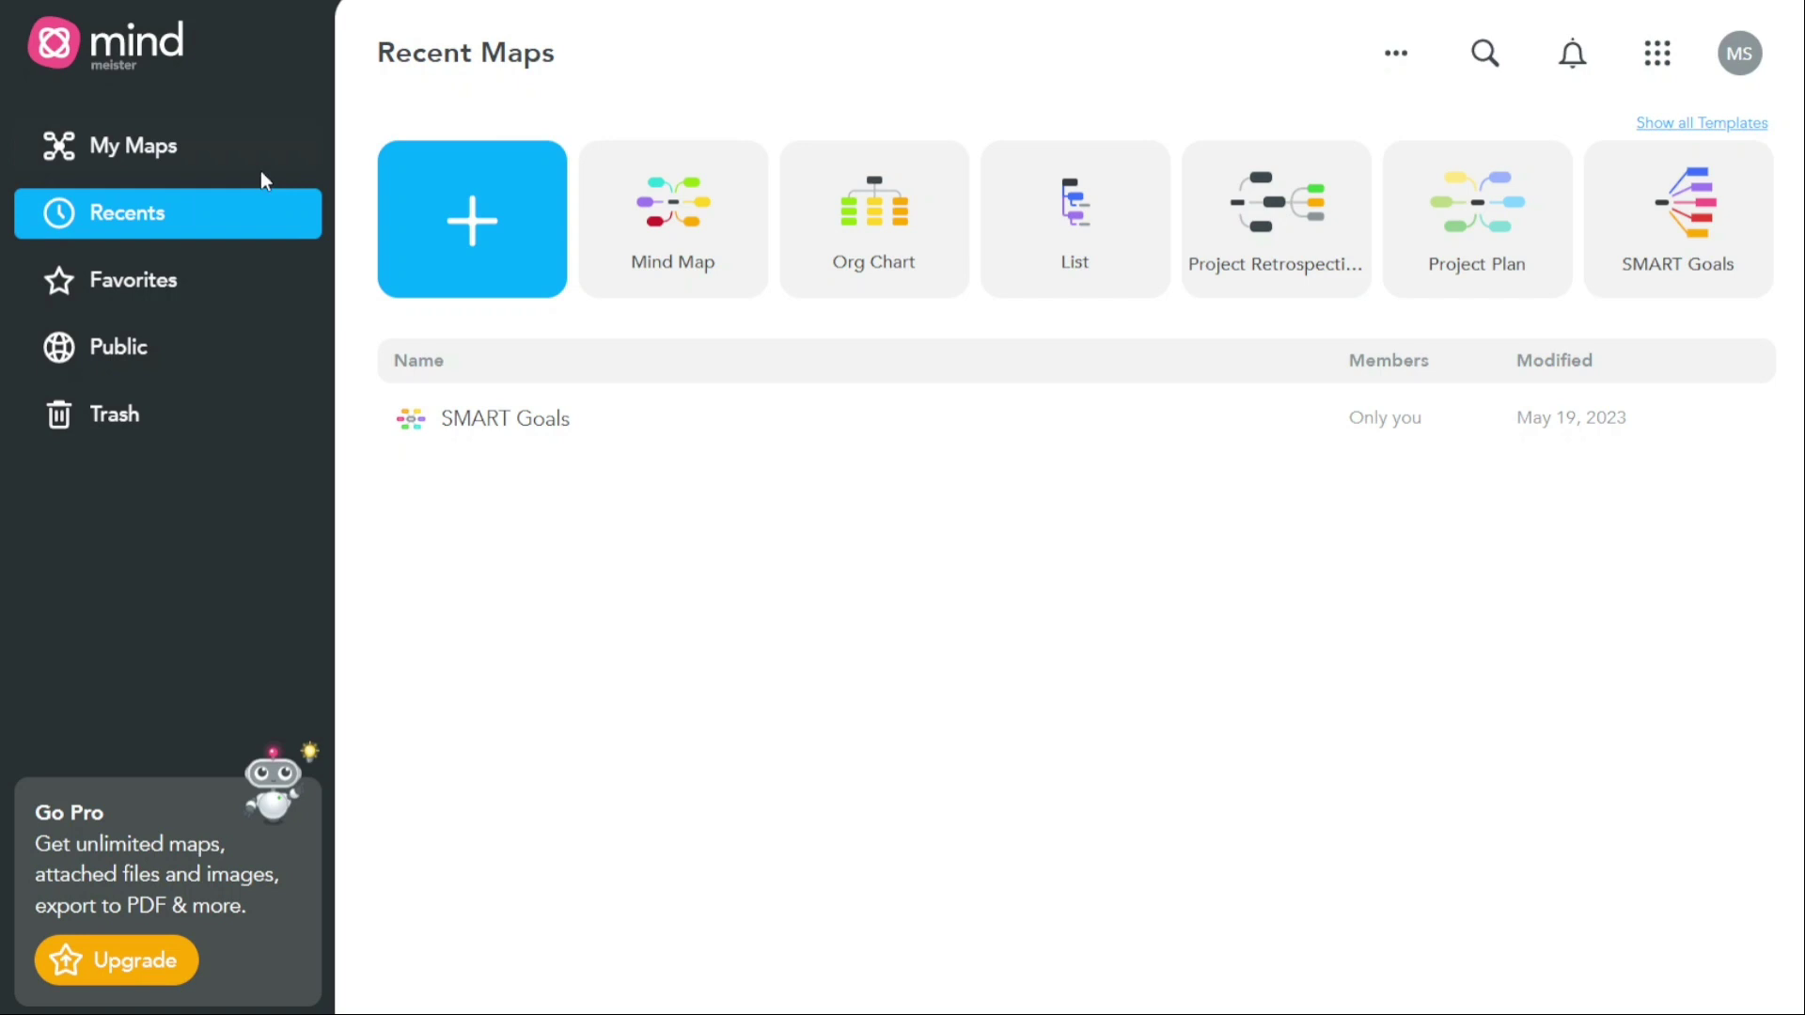
pyautogui.click(1394, 56)
pyautogui.click(1316, 125)
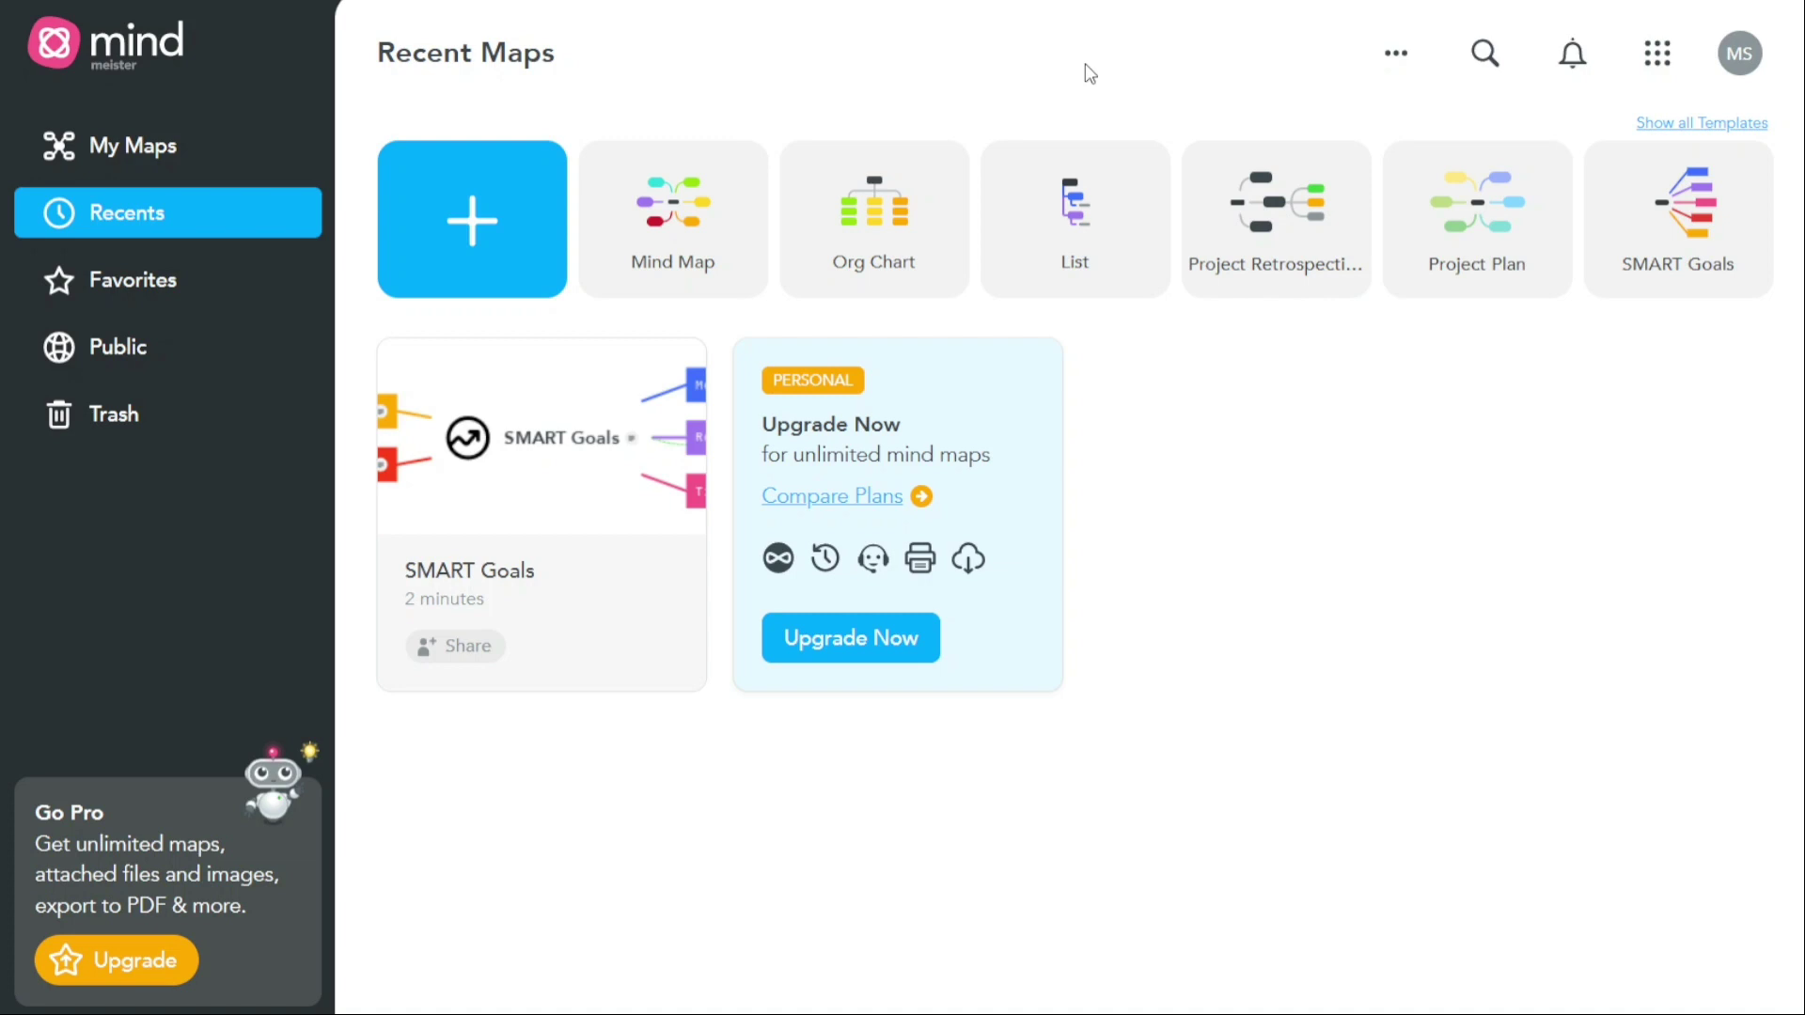
# Go to the empty Favorite Maps page
pyautogui.moveTo(575, 58); pyautogui.dragTo(374, 54)
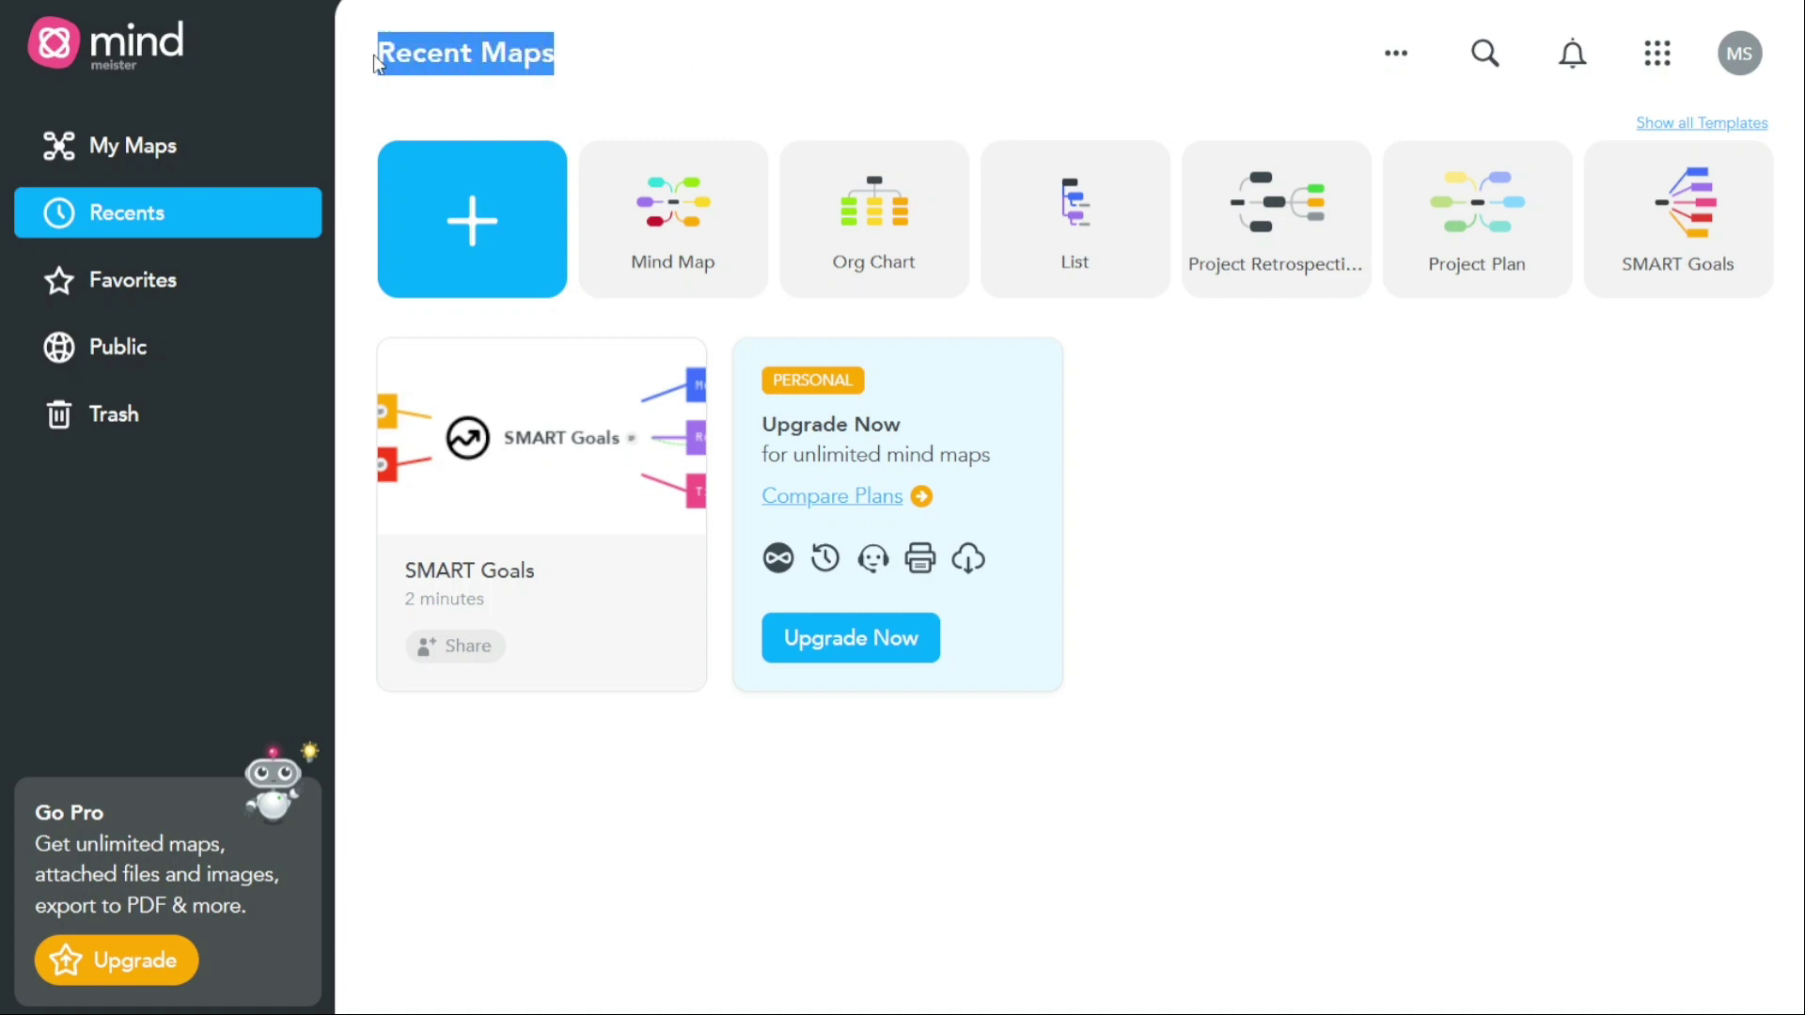
pyautogui.click(640, 58)
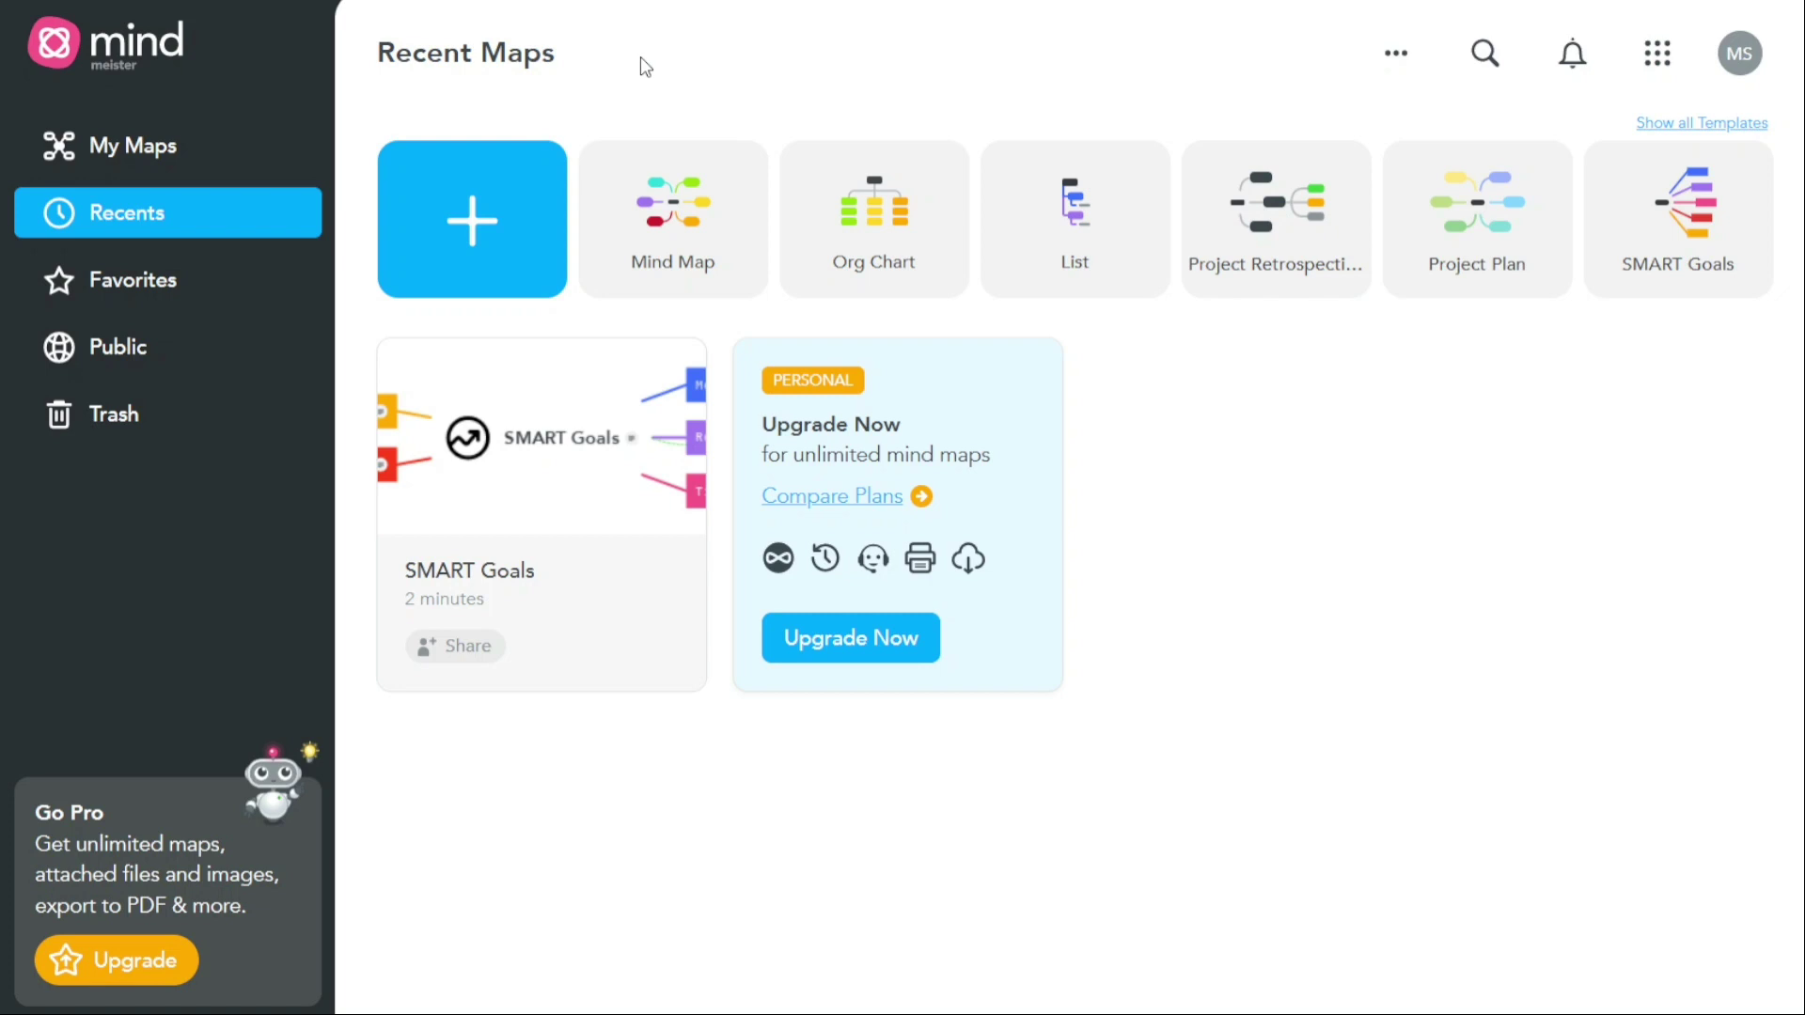
pyautogui.moveTo(423, 625)
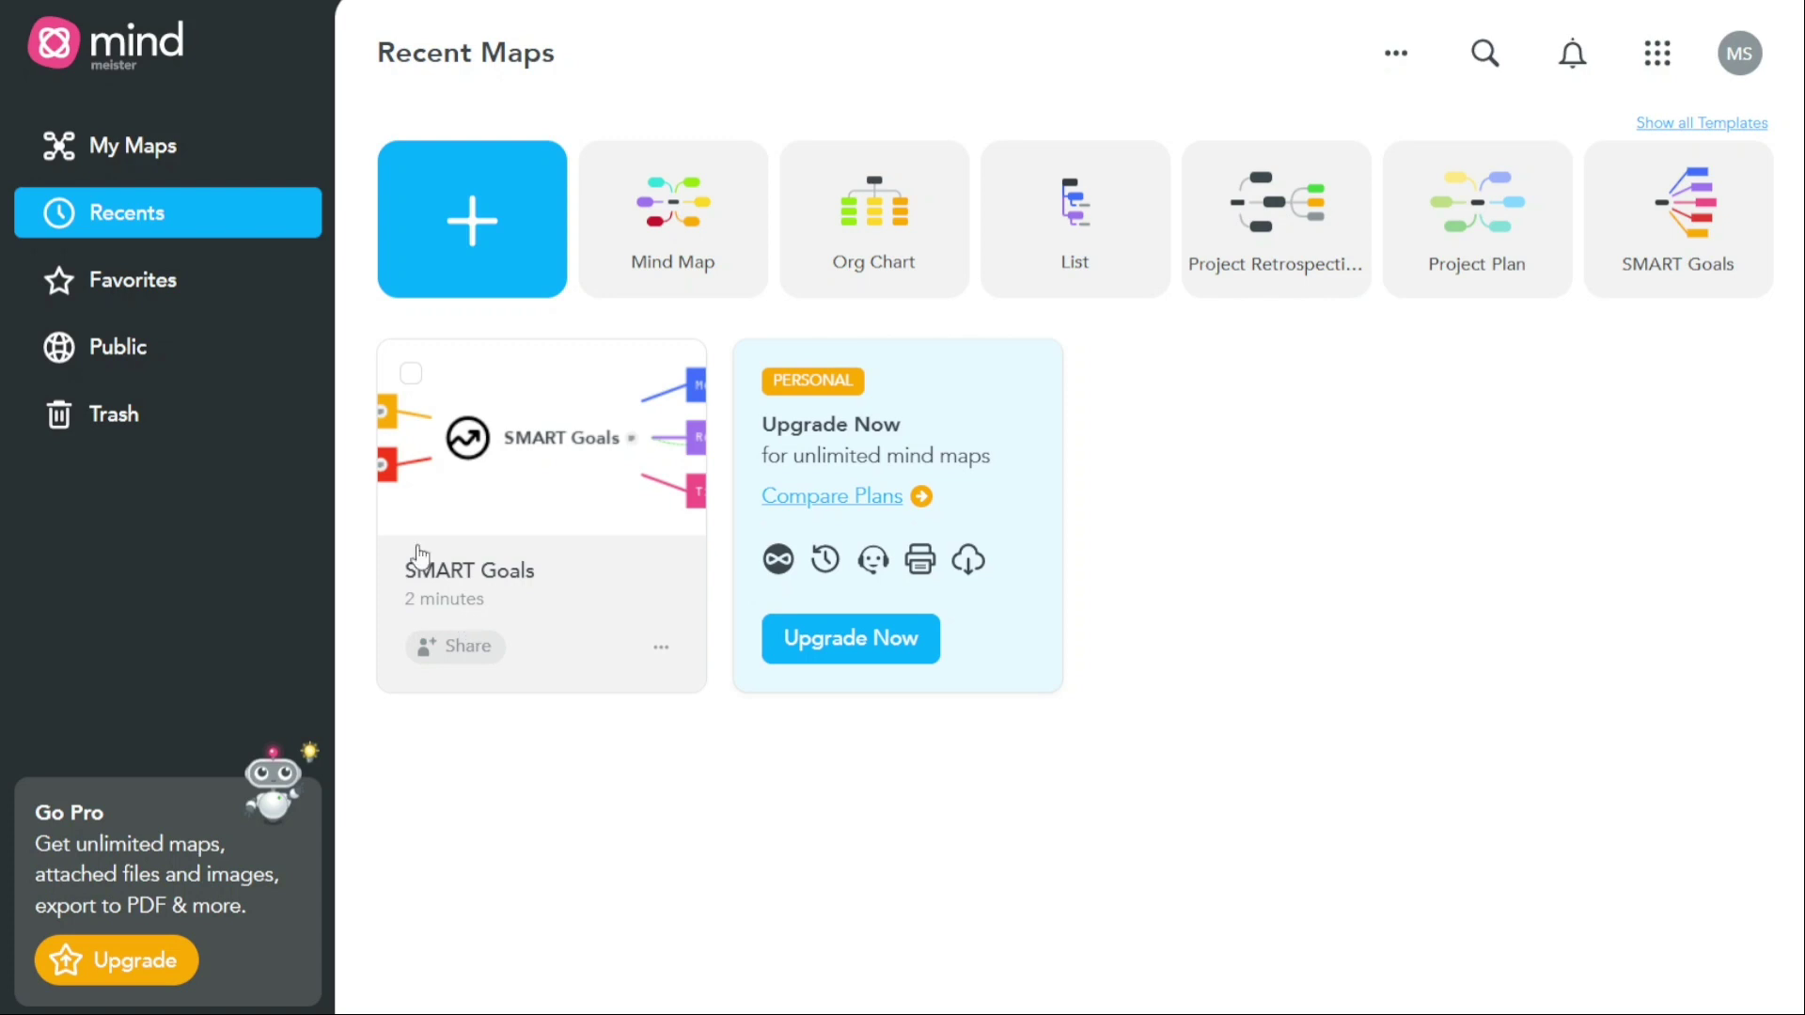
pyautogui.click(224, 293)
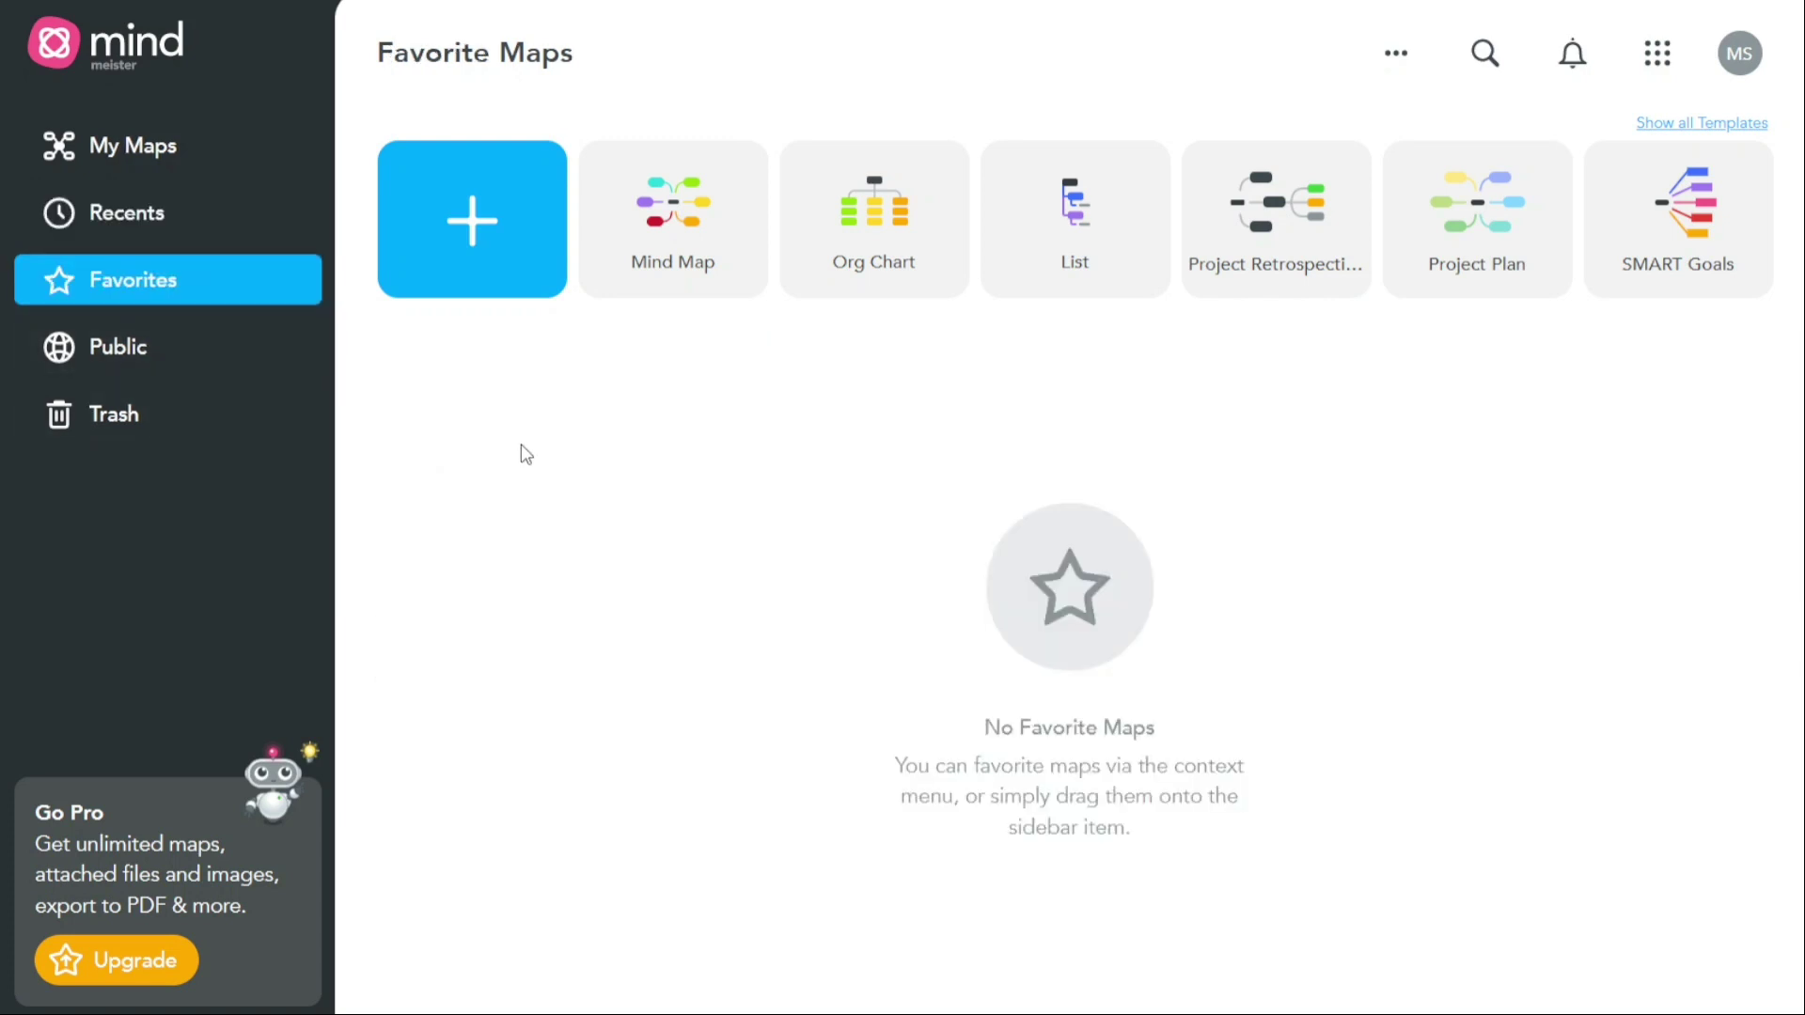
pyautogui.moveTo(374, 54); pyautogui.dragTo(588, 65)
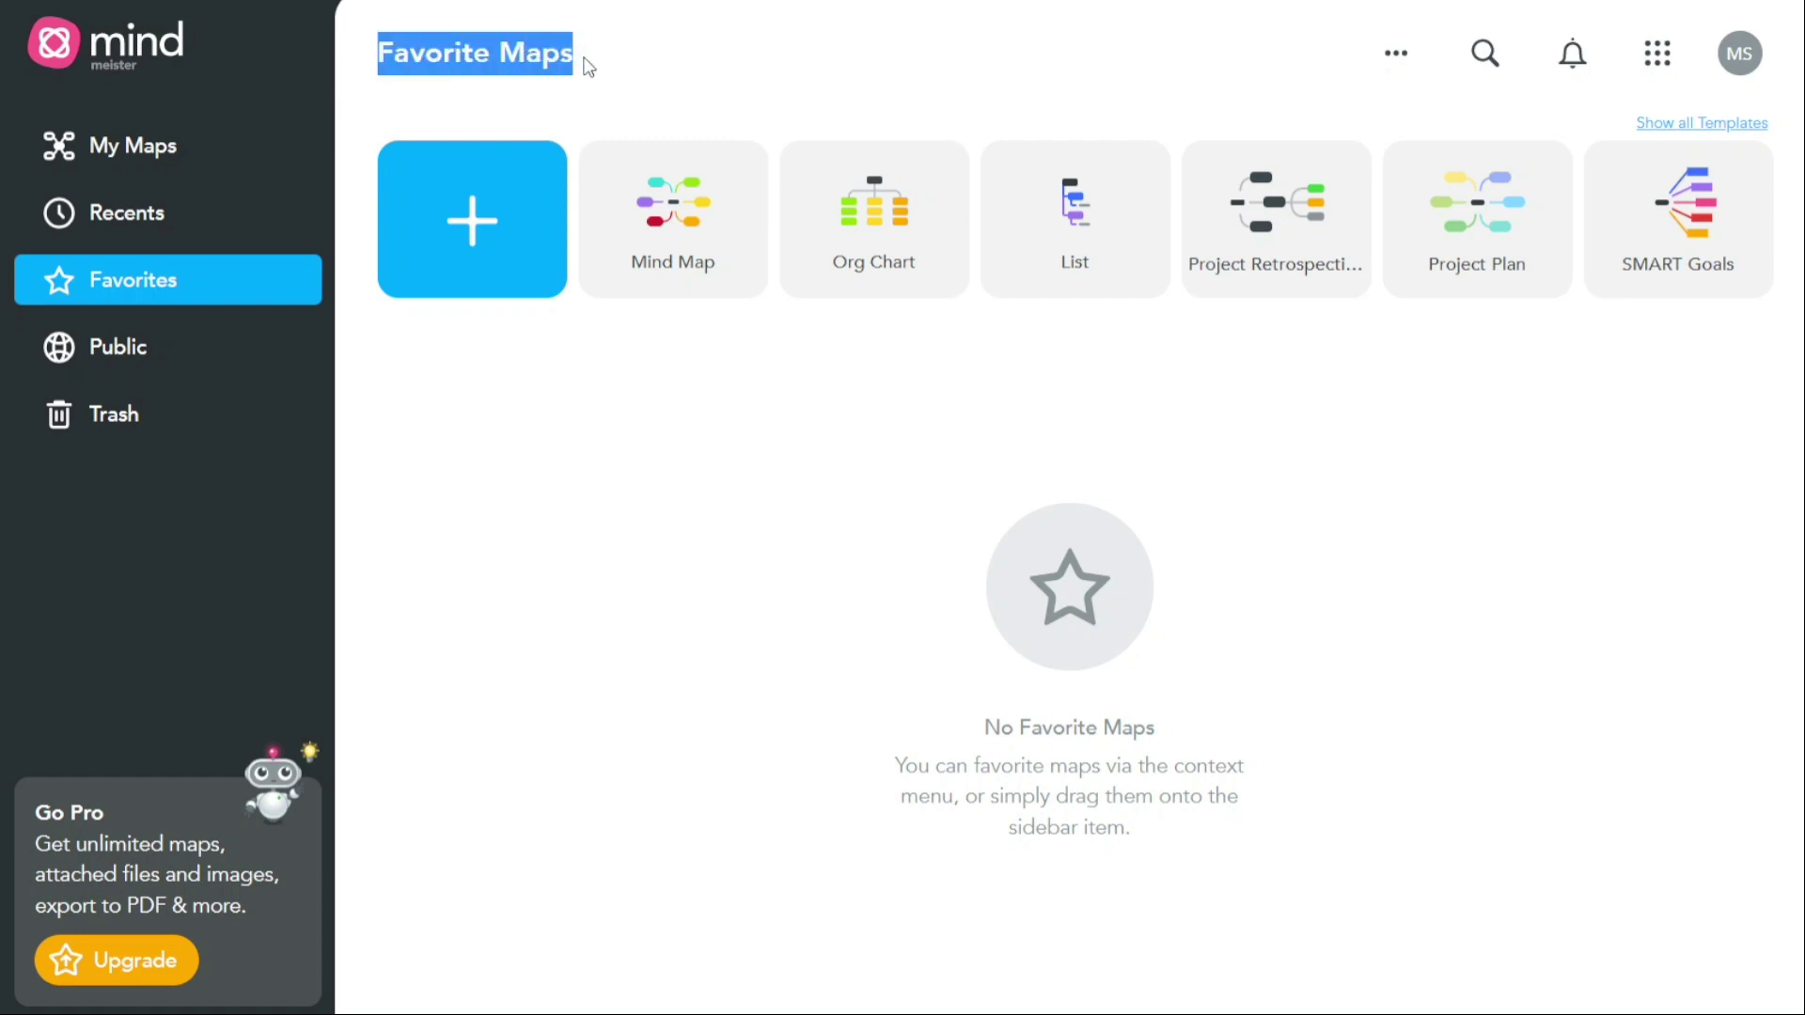
pyautogui.click(601, 68)
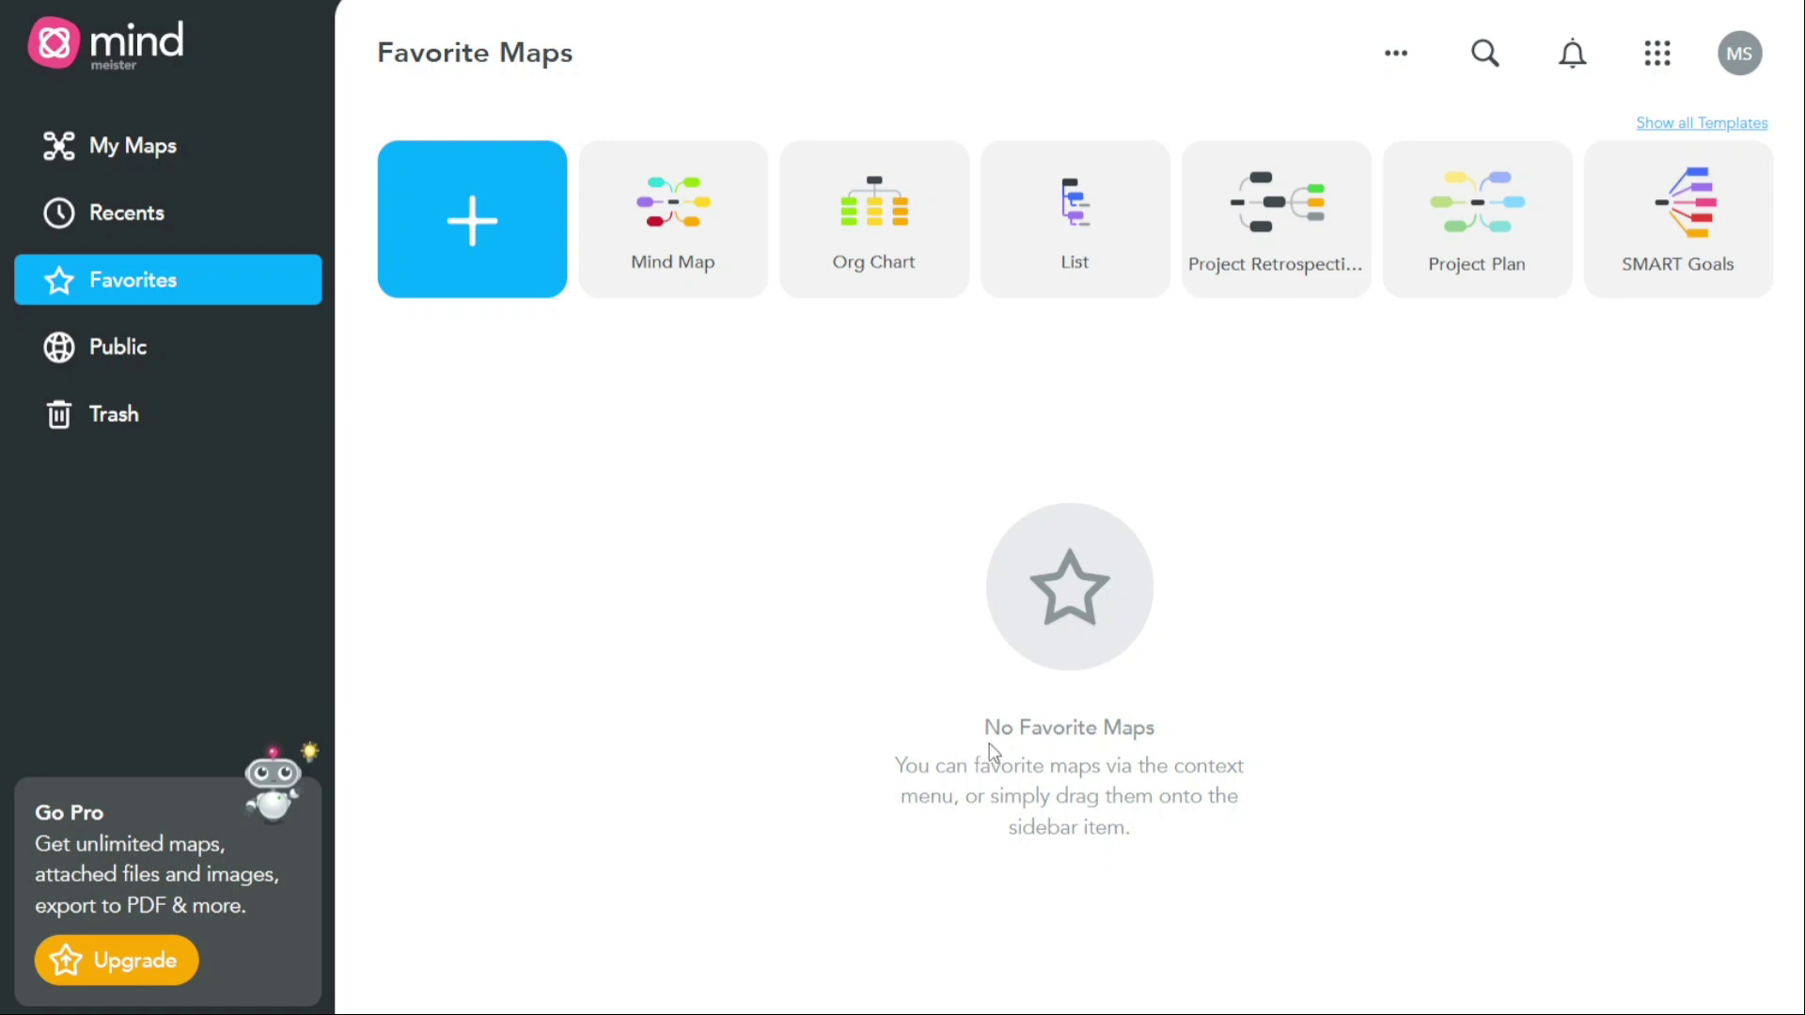
pyautogui.moveTo(983, 731); pyautogui.dragTo(1192, 722)
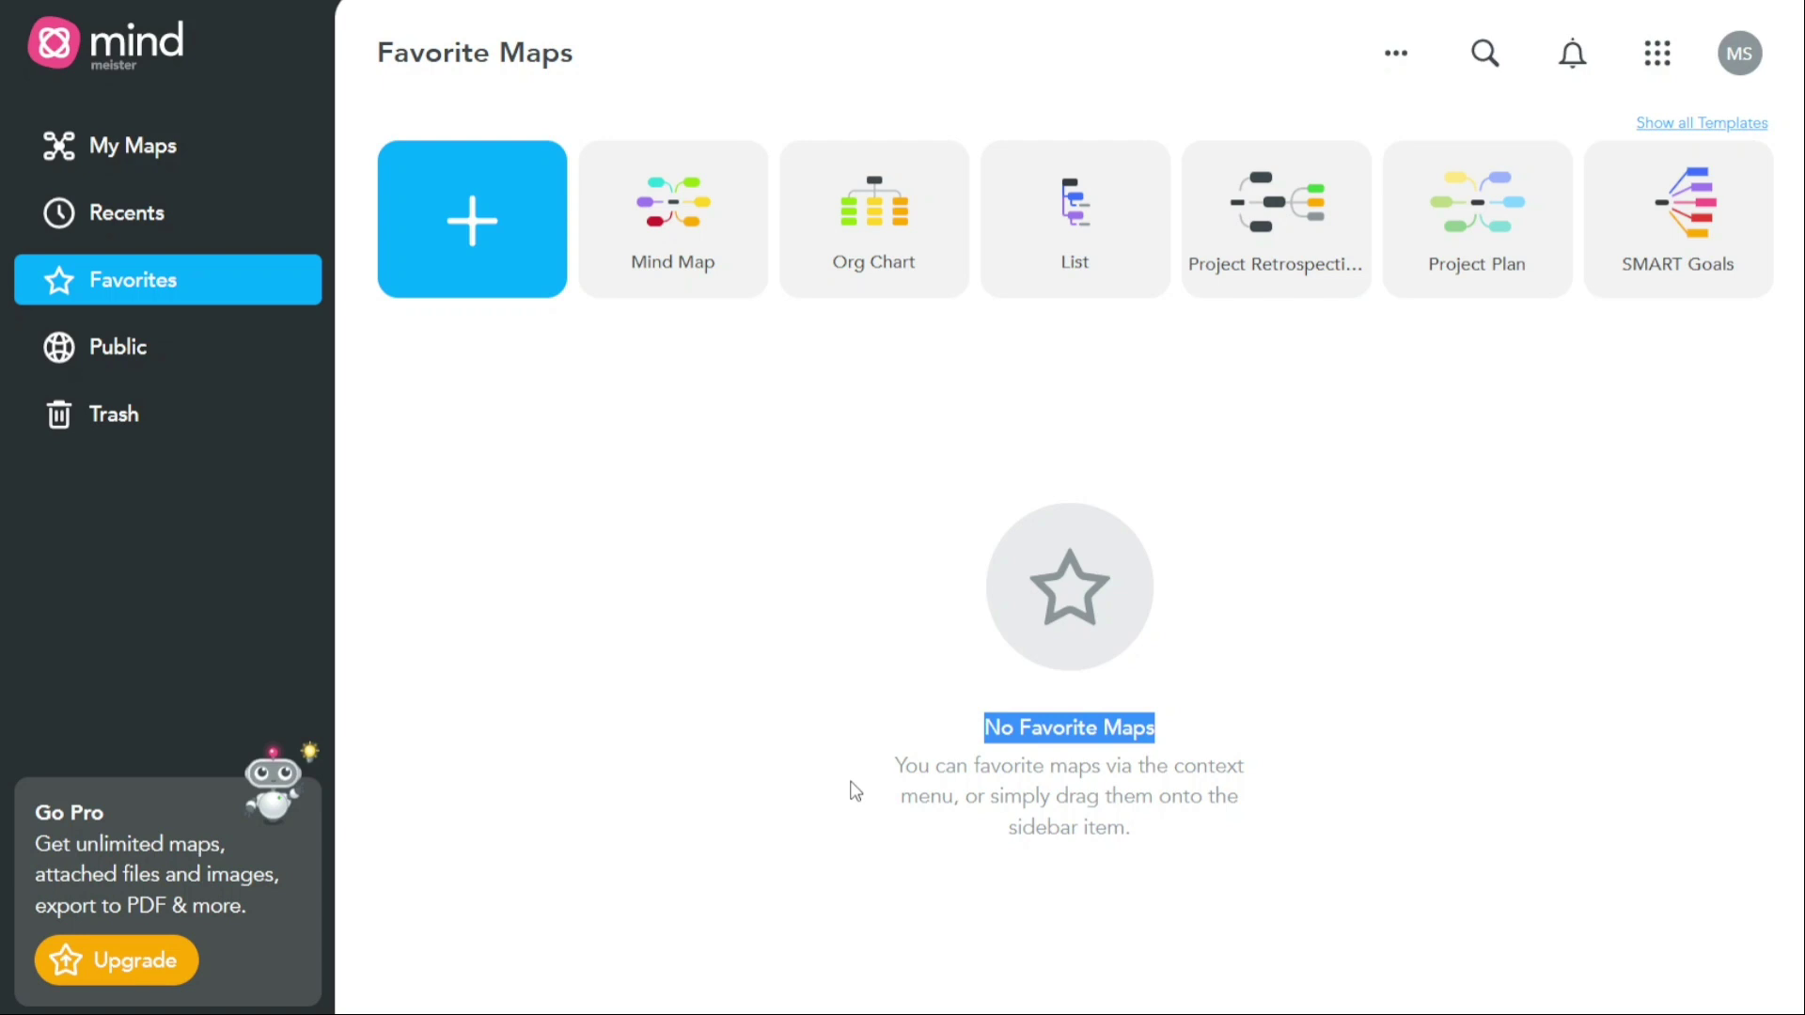
pyautogui.click(639, 611)
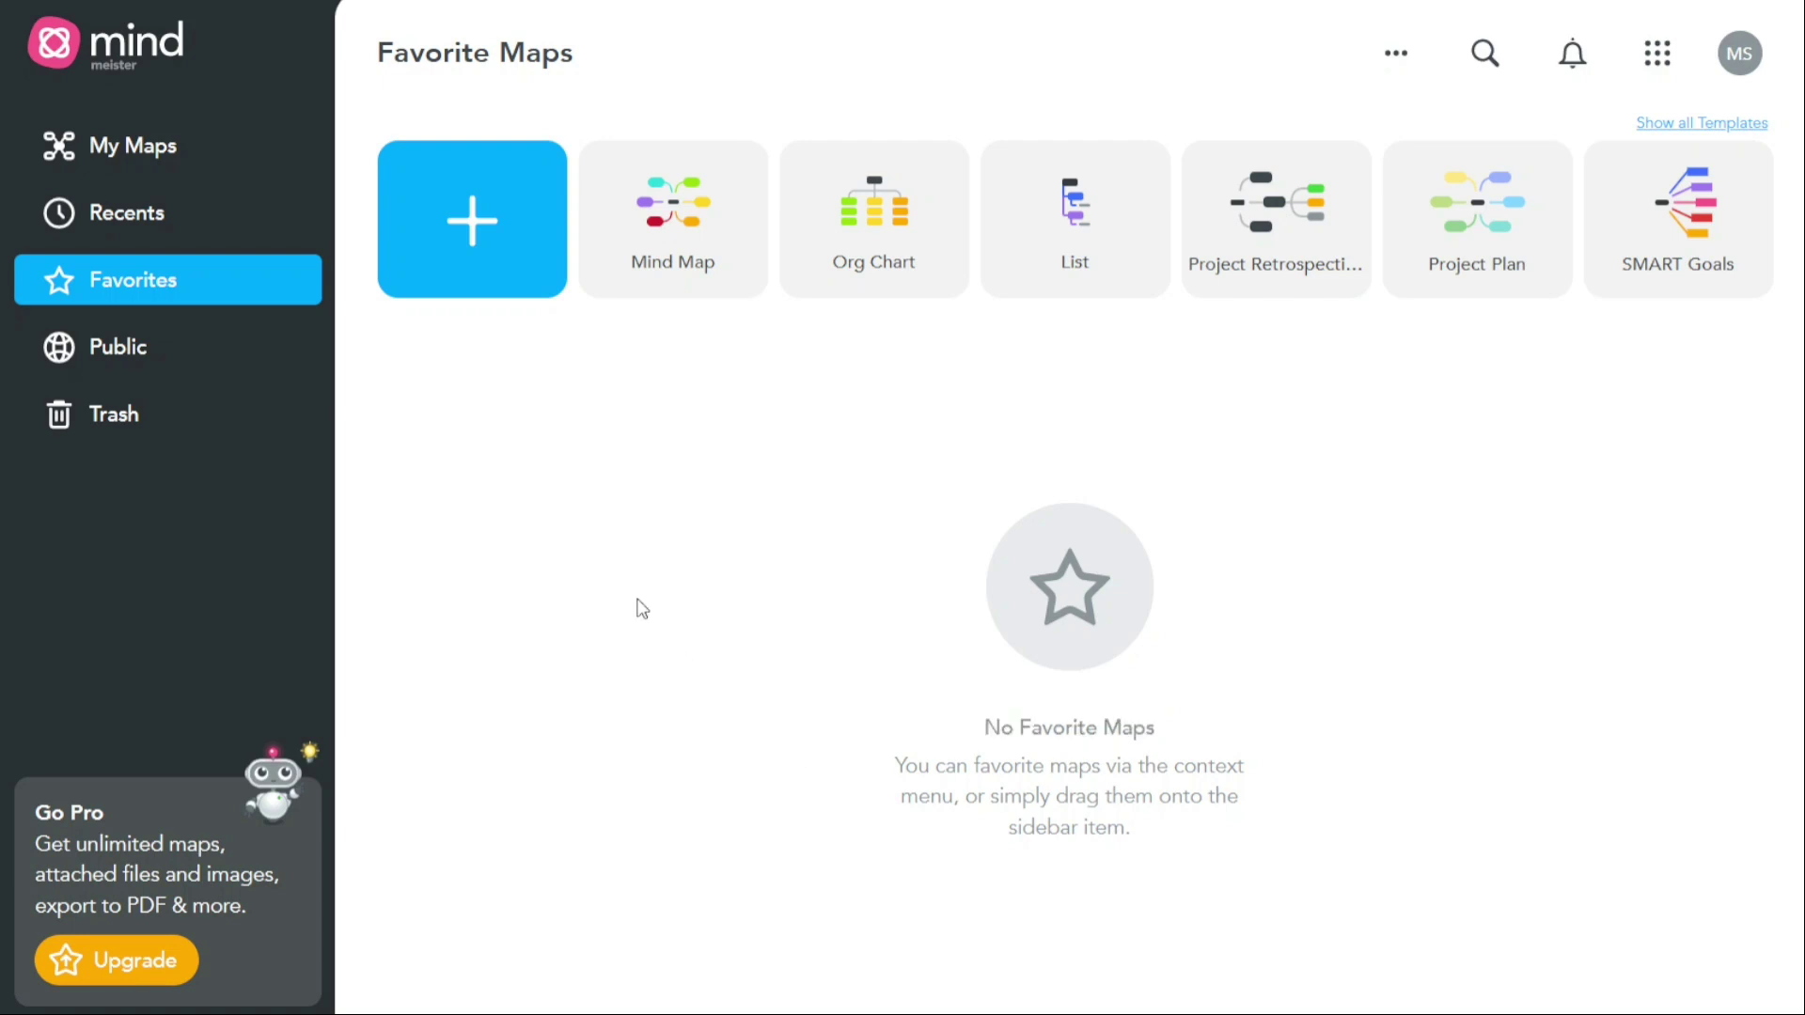
# View the empty Public Maps page and check its view and sort options
pyautogui.click(220, 365)
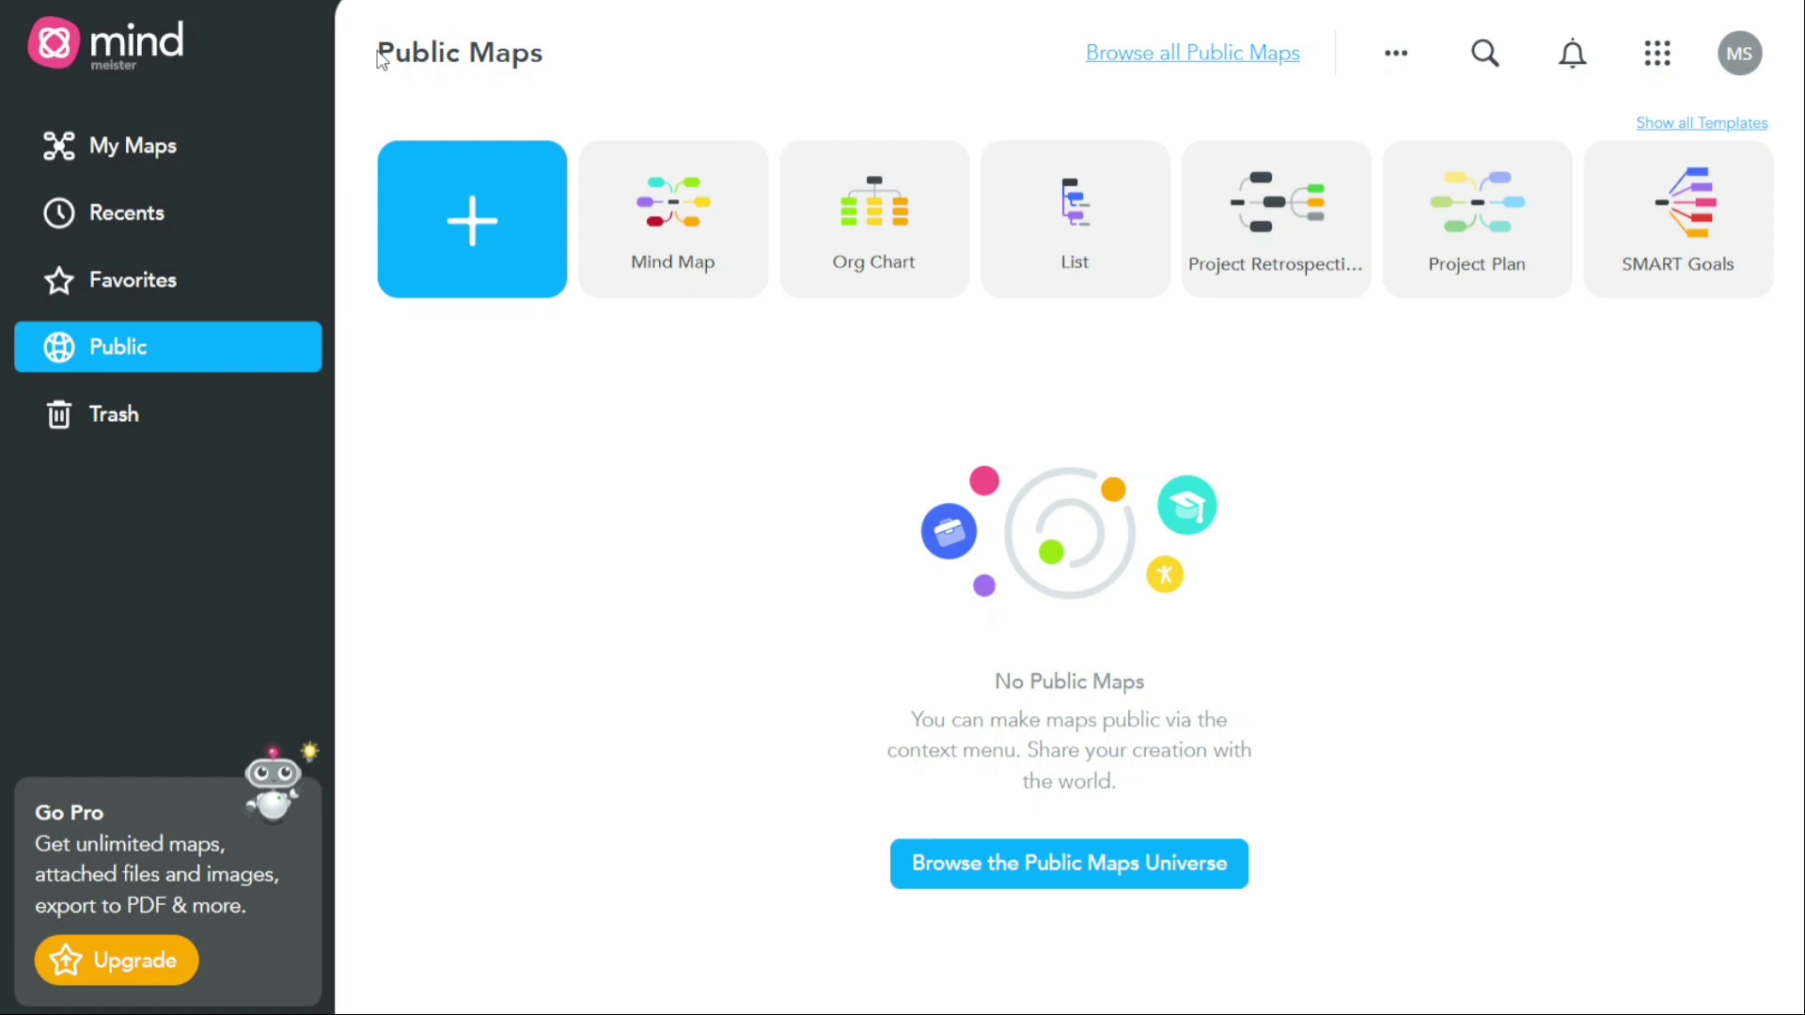
pyautogui.moveTo(380, 59); pyautogui.dragTo(553, 49)
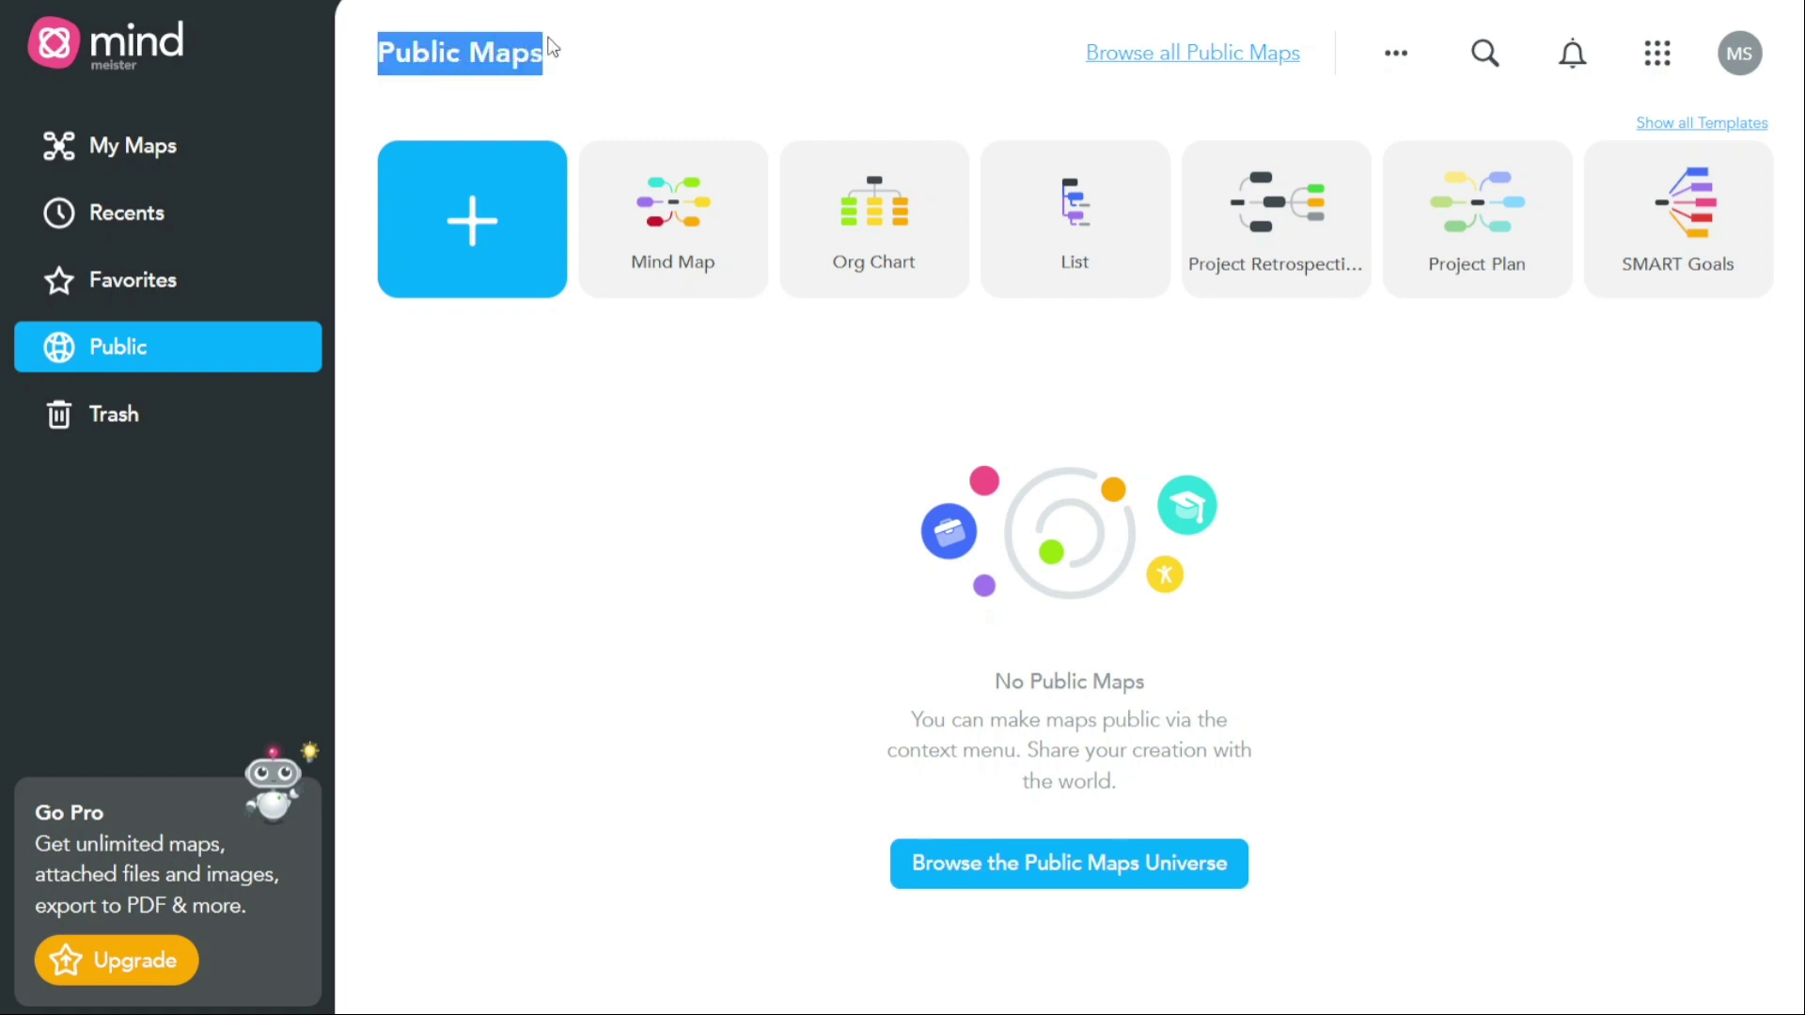
pyautogui.click(885, 90)
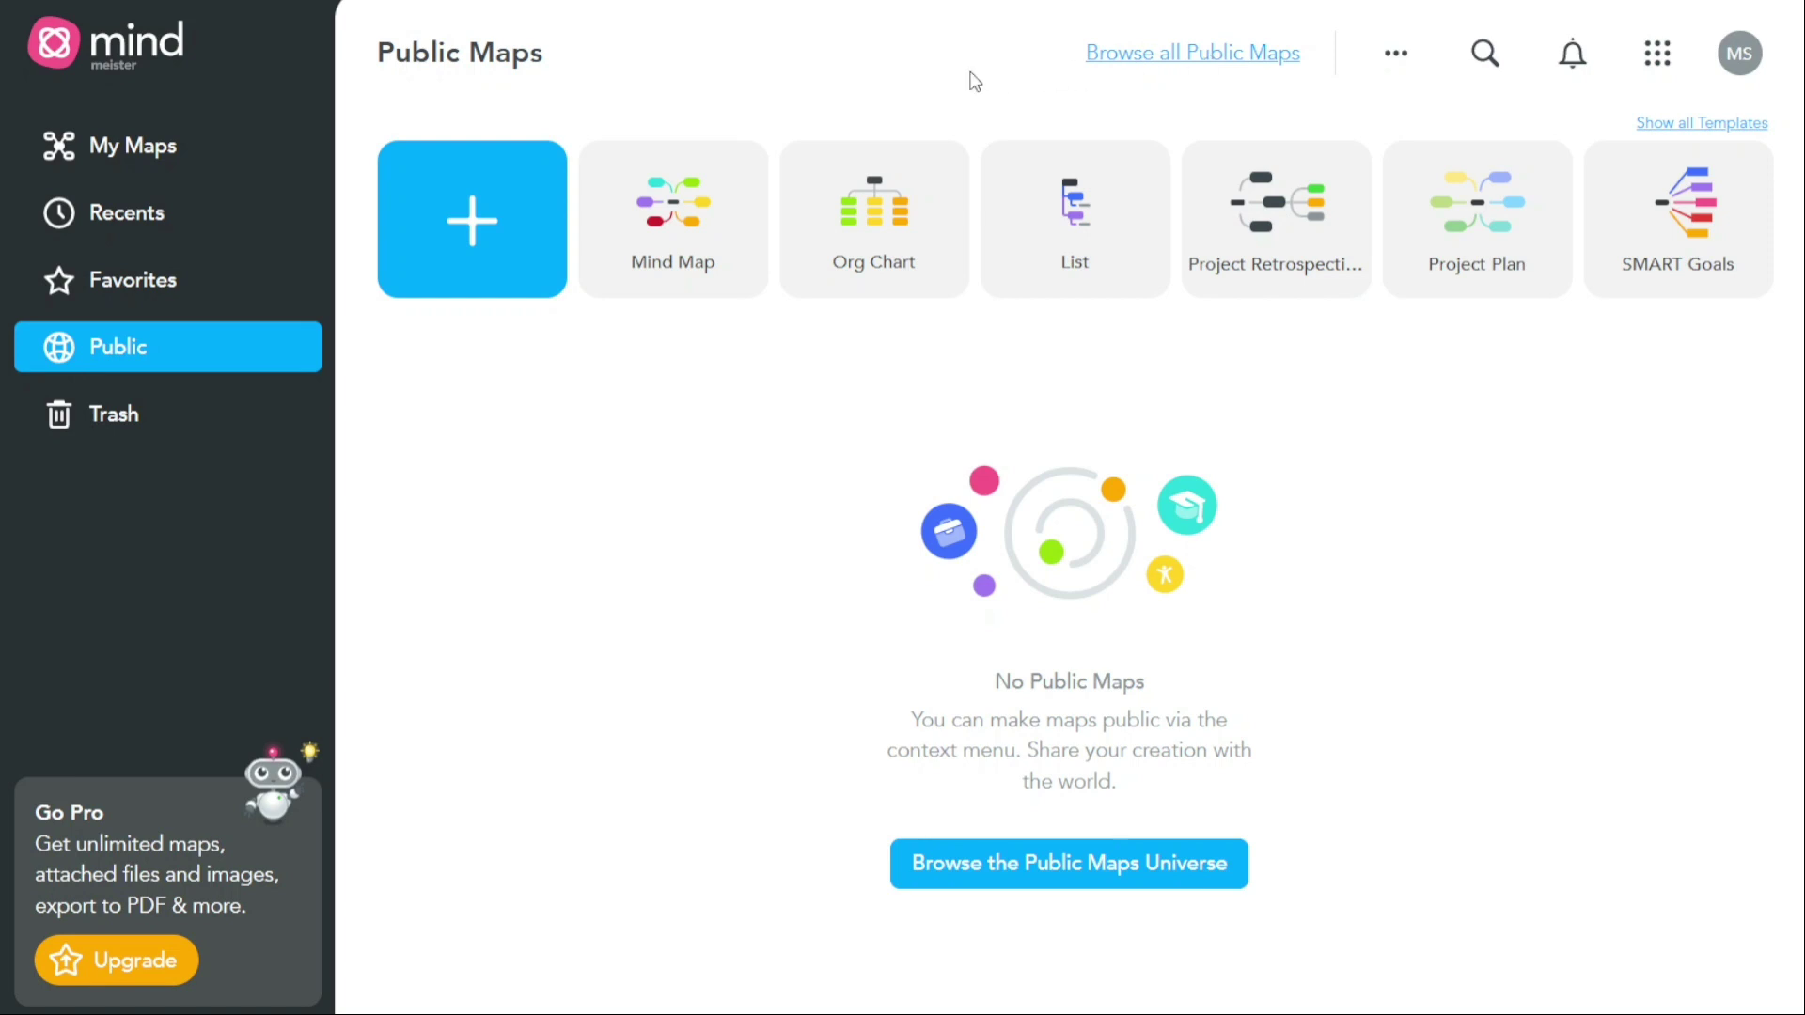
pyautogui.click(1398, 61)
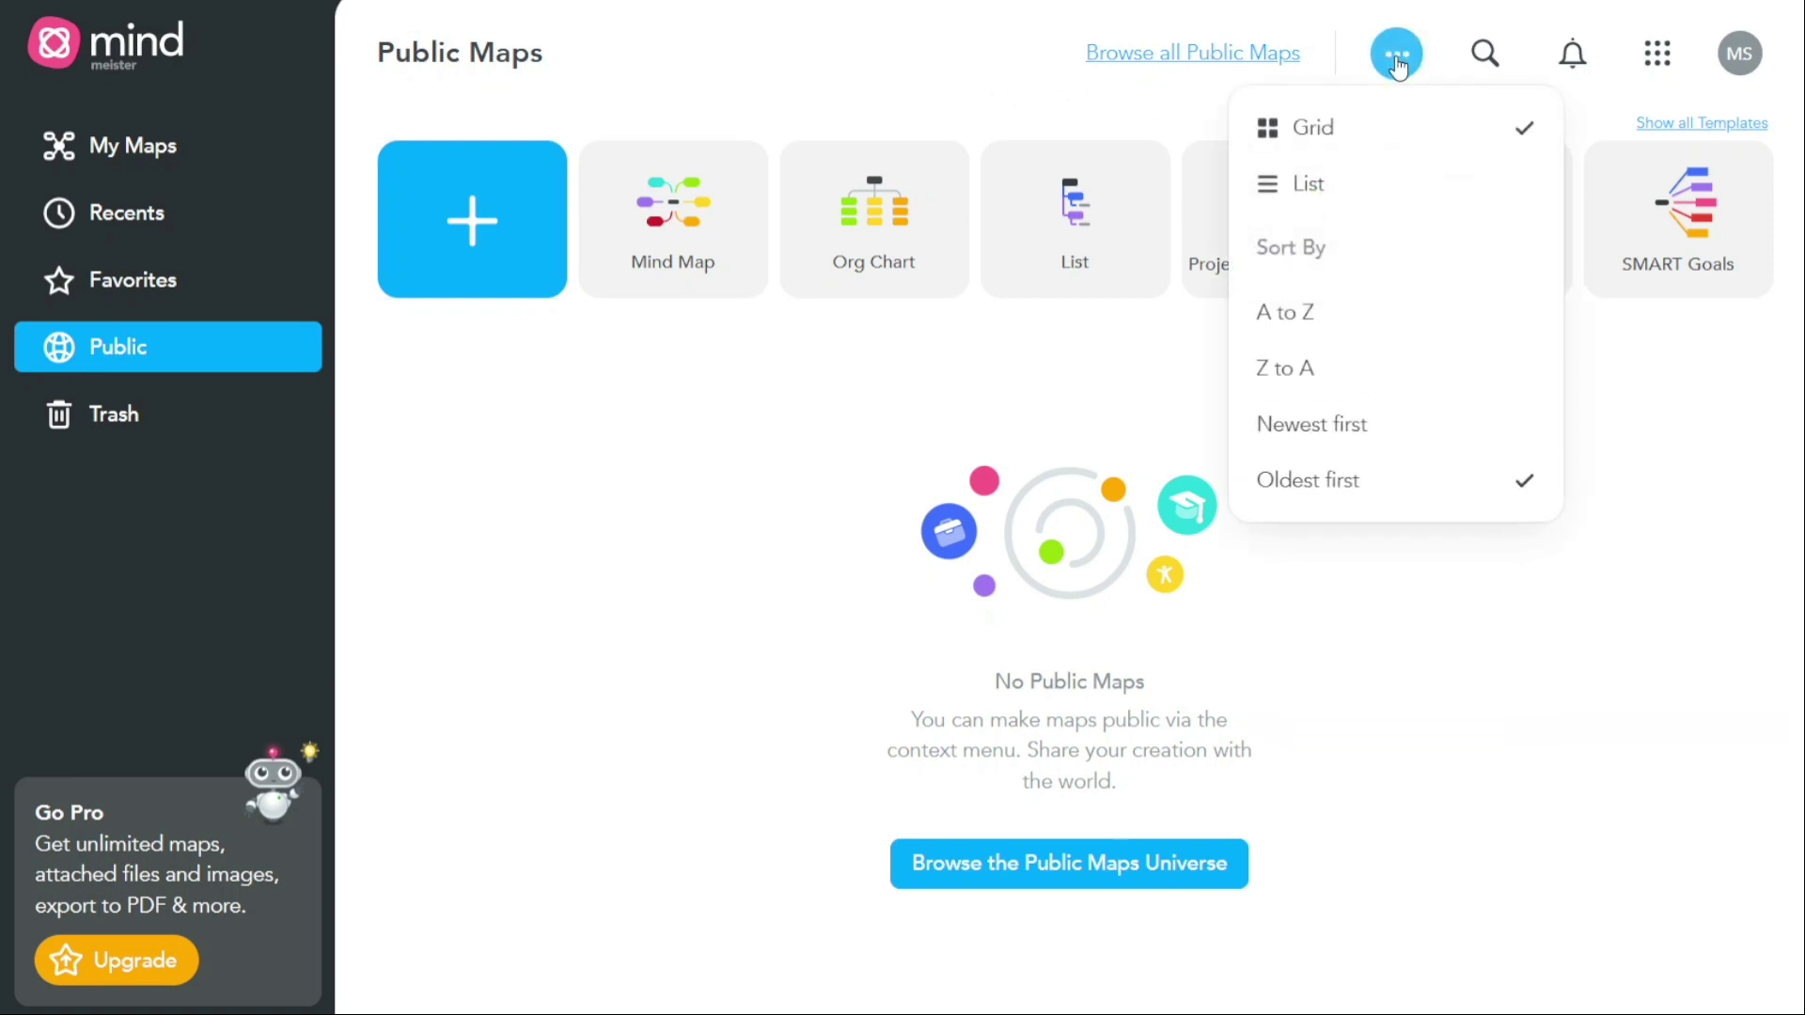
pyautogui.click(1398, 61)
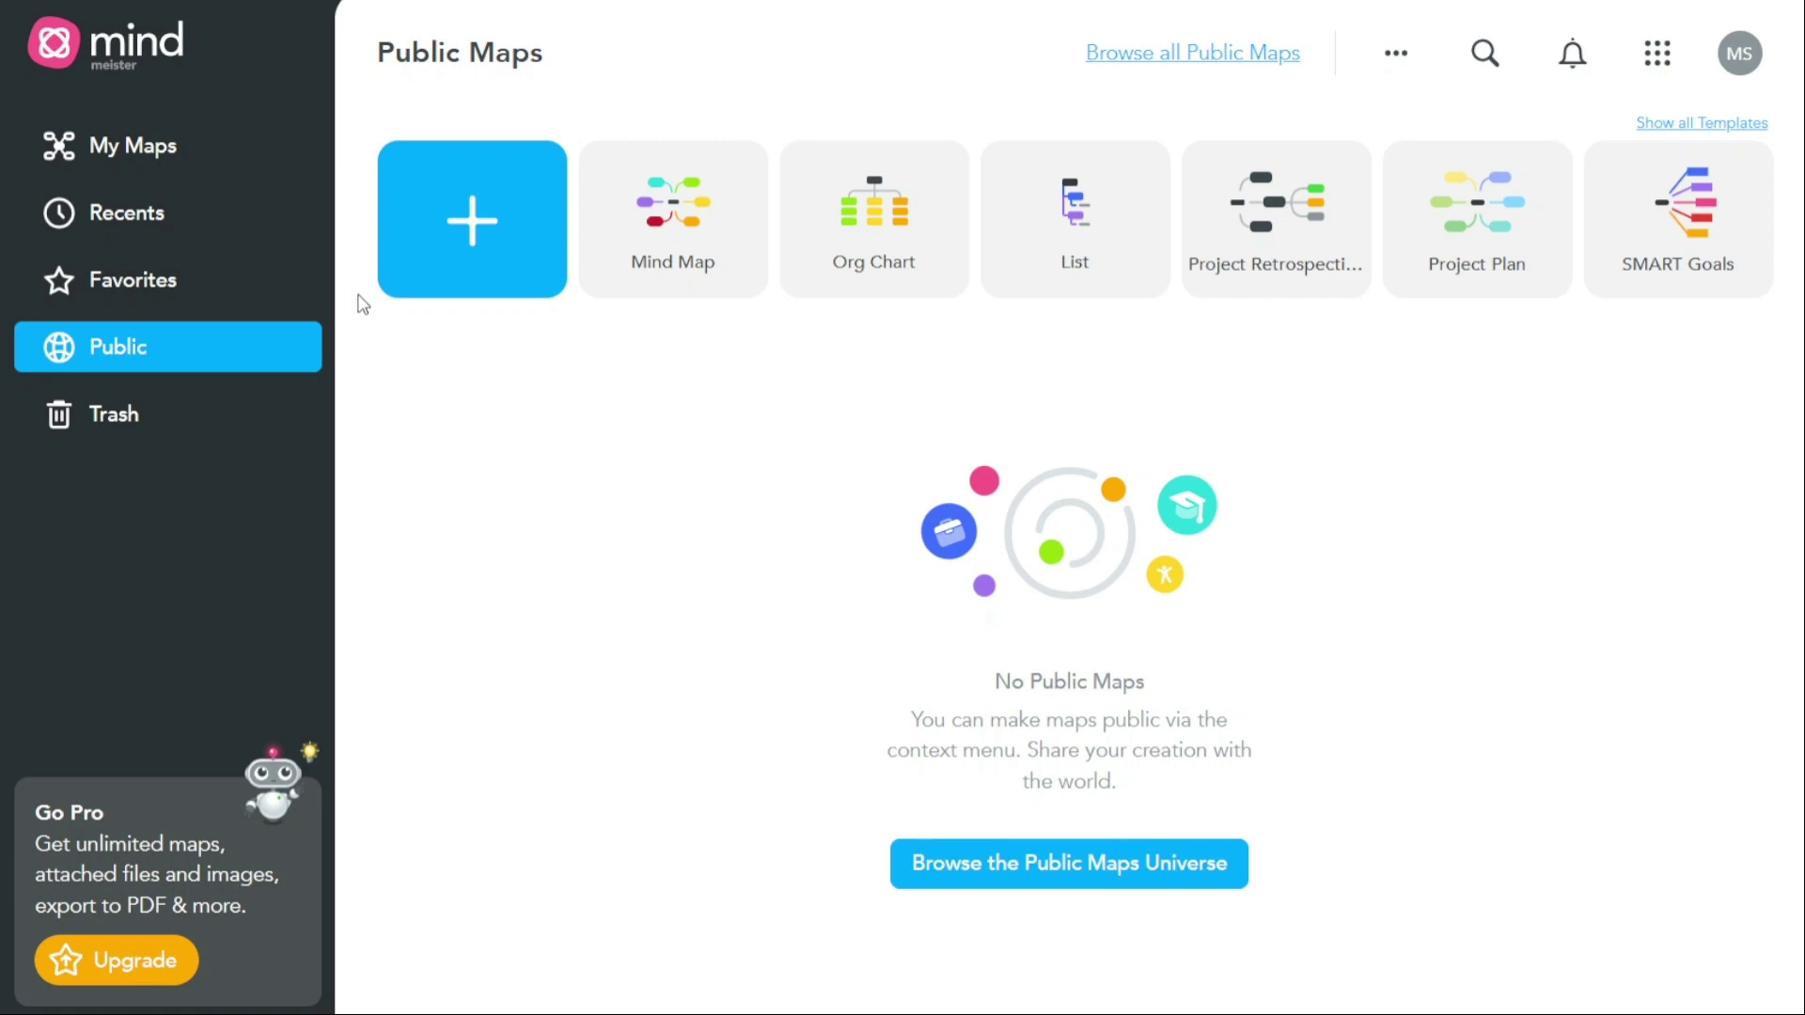
# Move the SMART Goals map to the trash, confirm deletion, and verify it in Trash
pyautogui.click(195, 405)
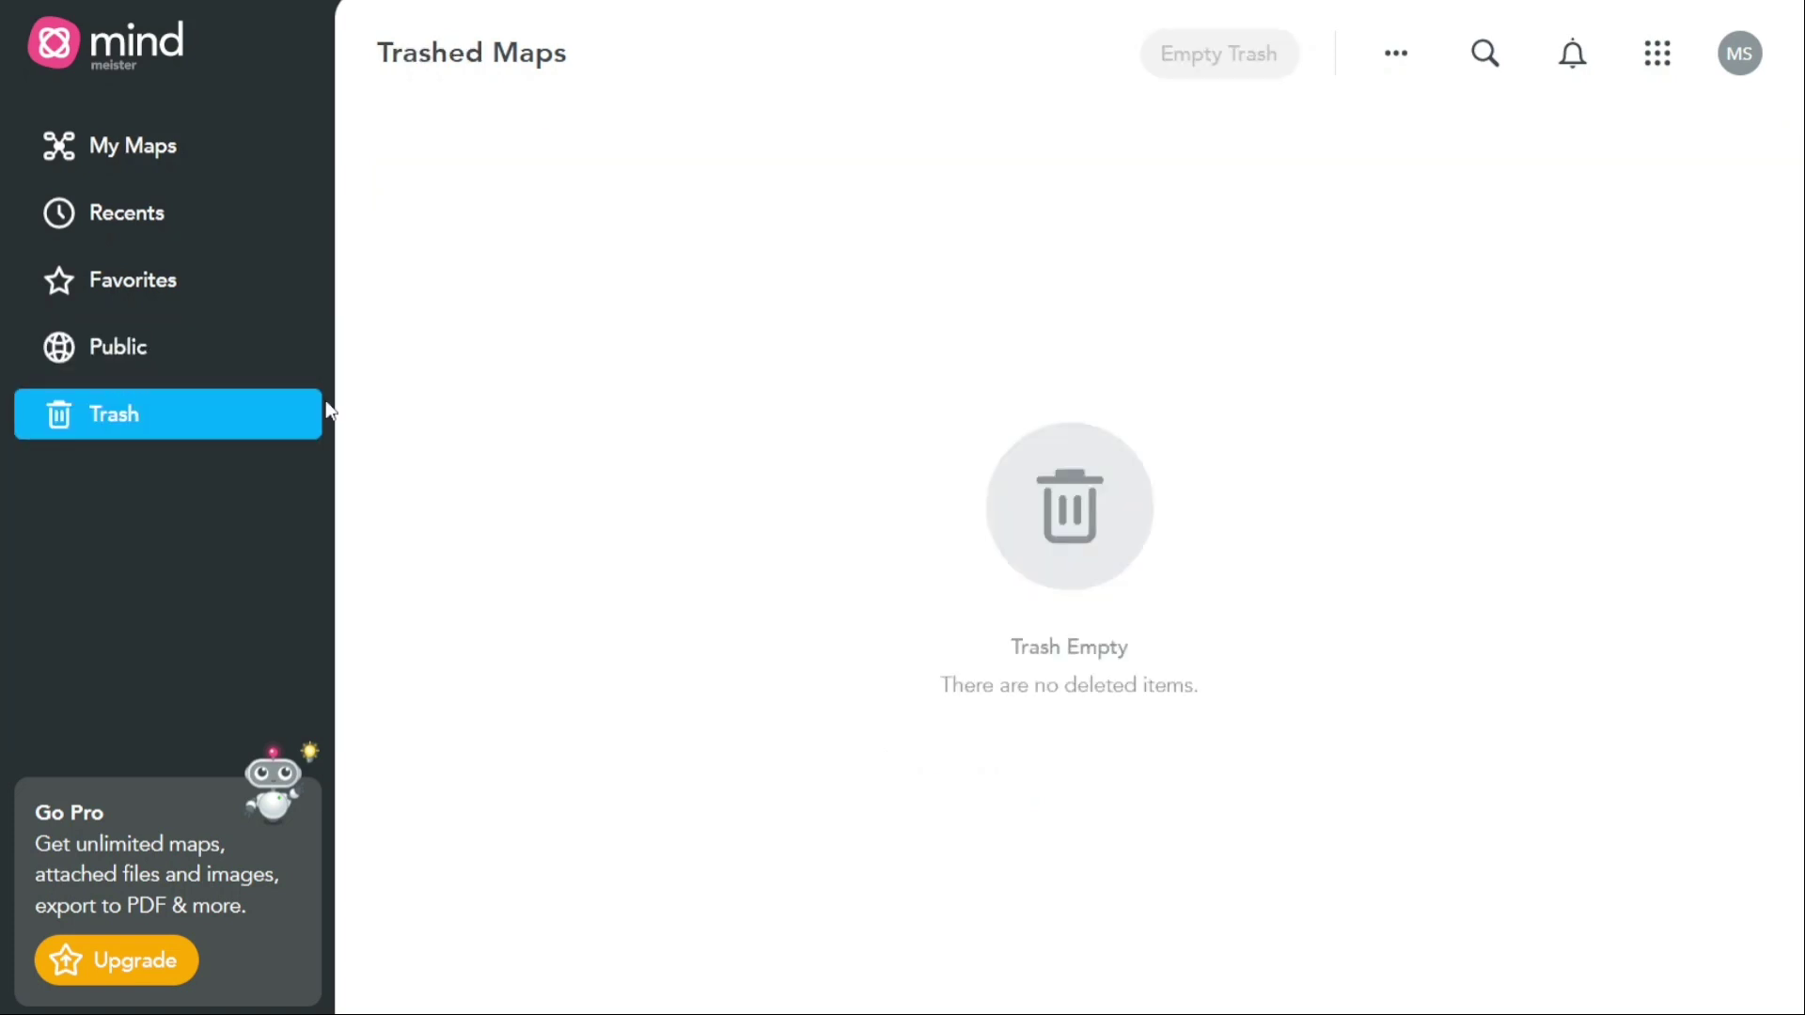
pyautogui.click(241, 152)
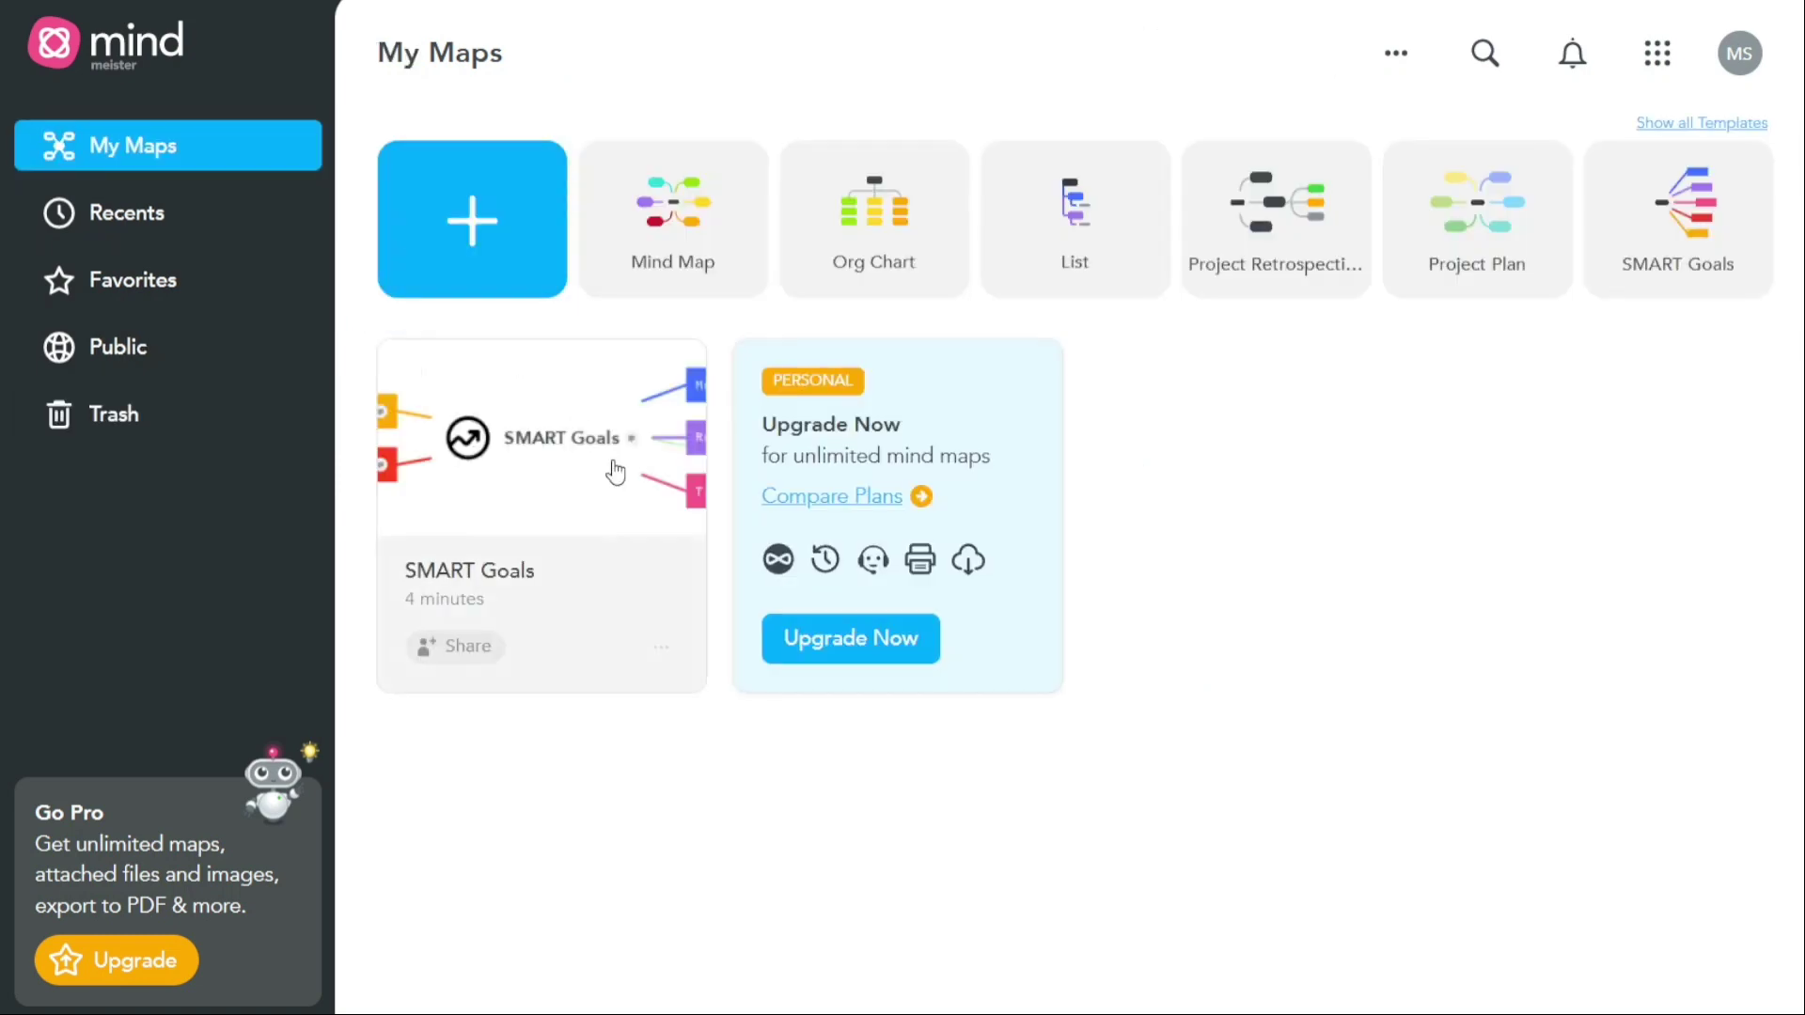
pyautogui.click(662, 649)
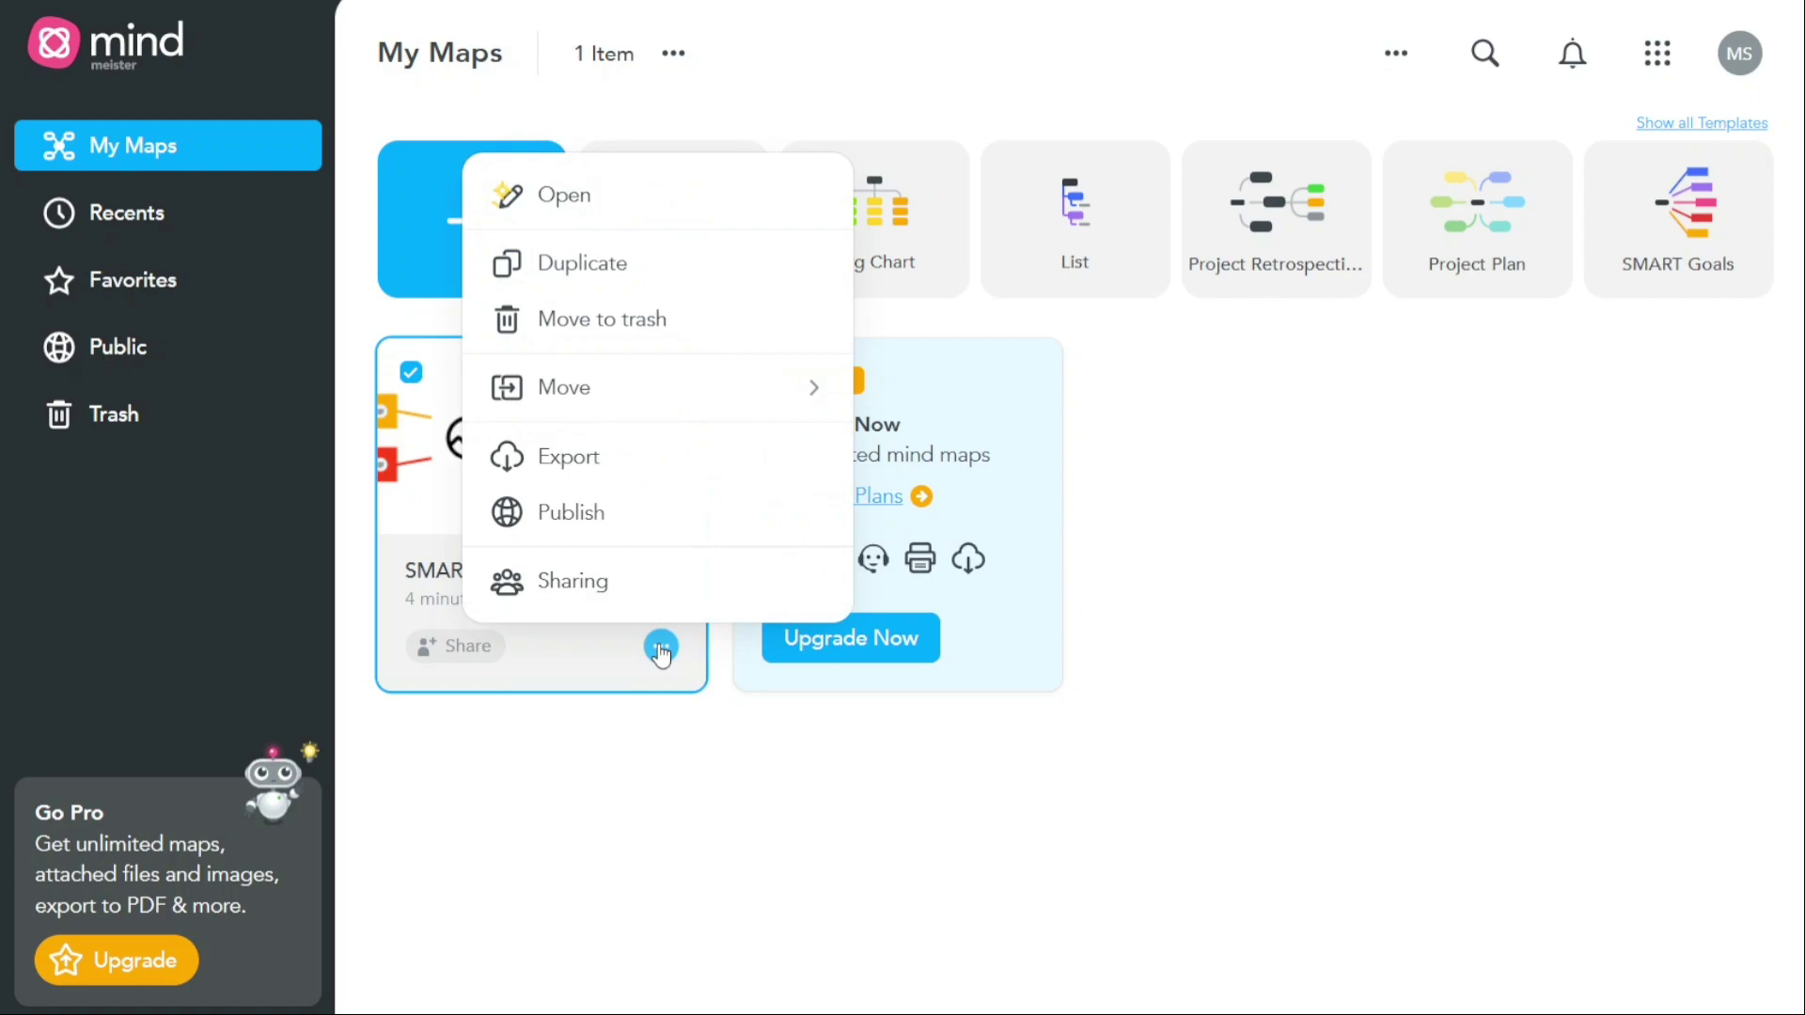
pyautogui.click(632, 324)
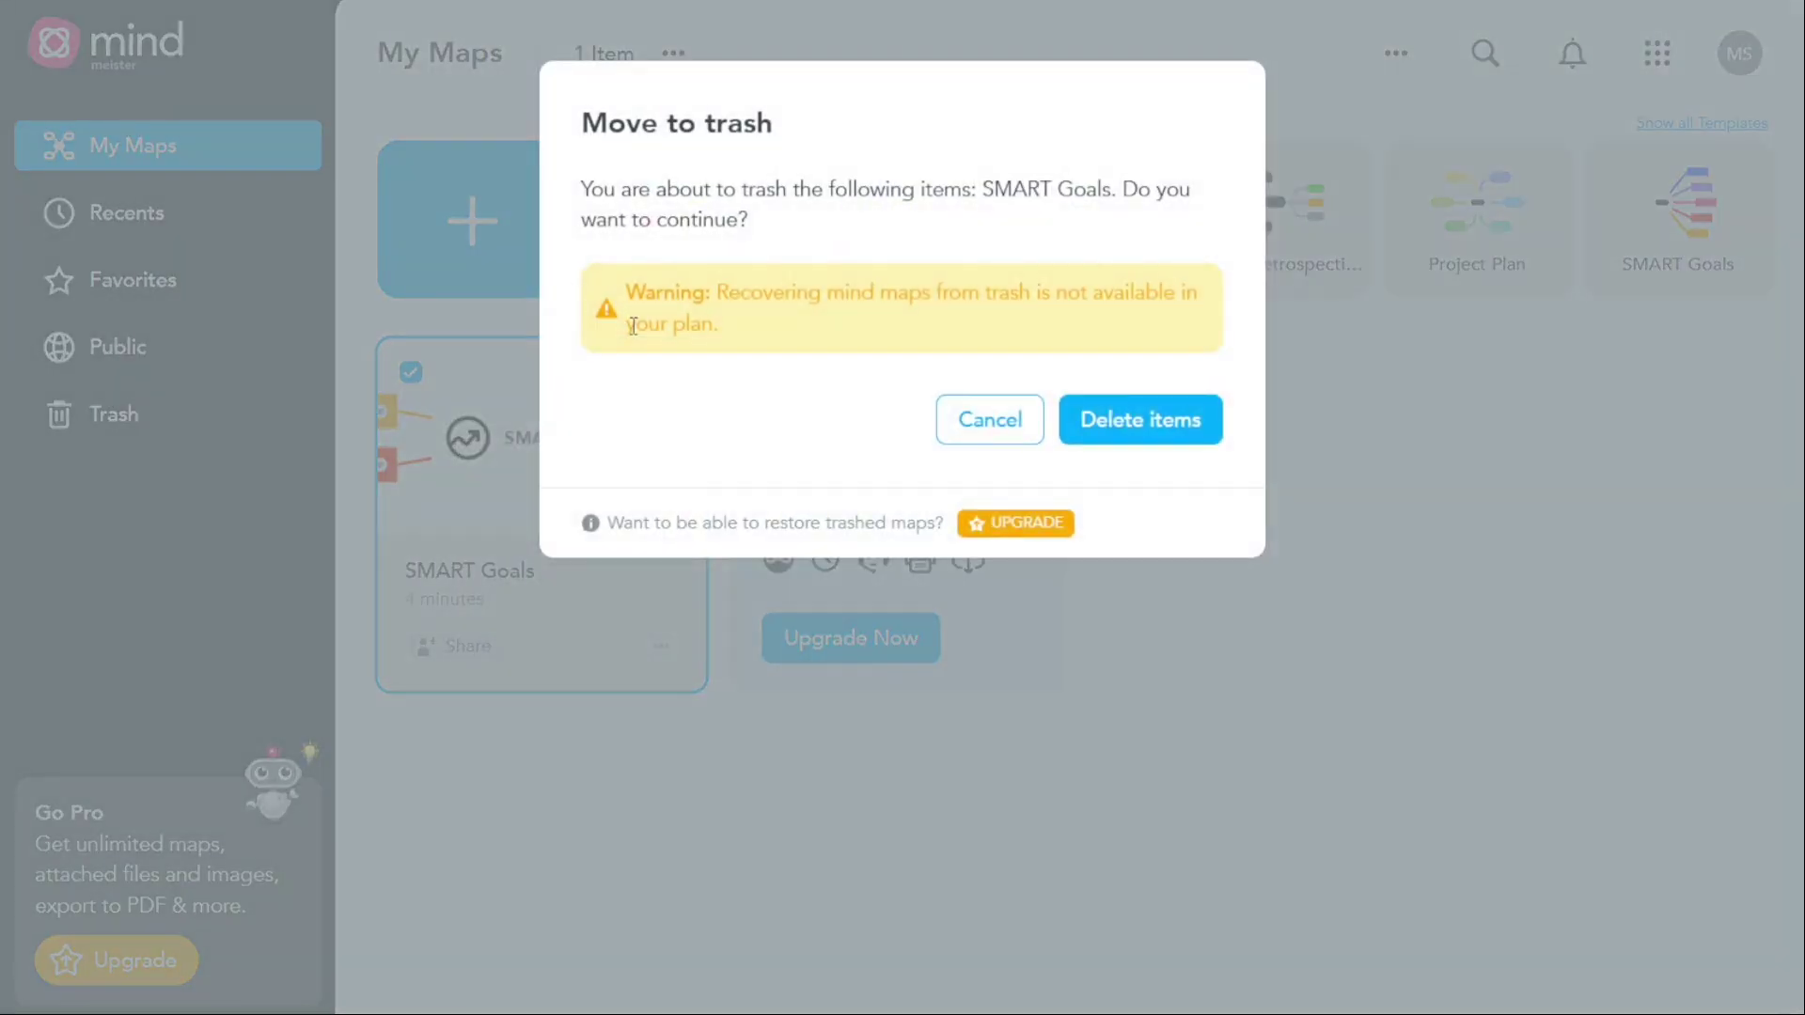
pyautogui.click(1085, 418)
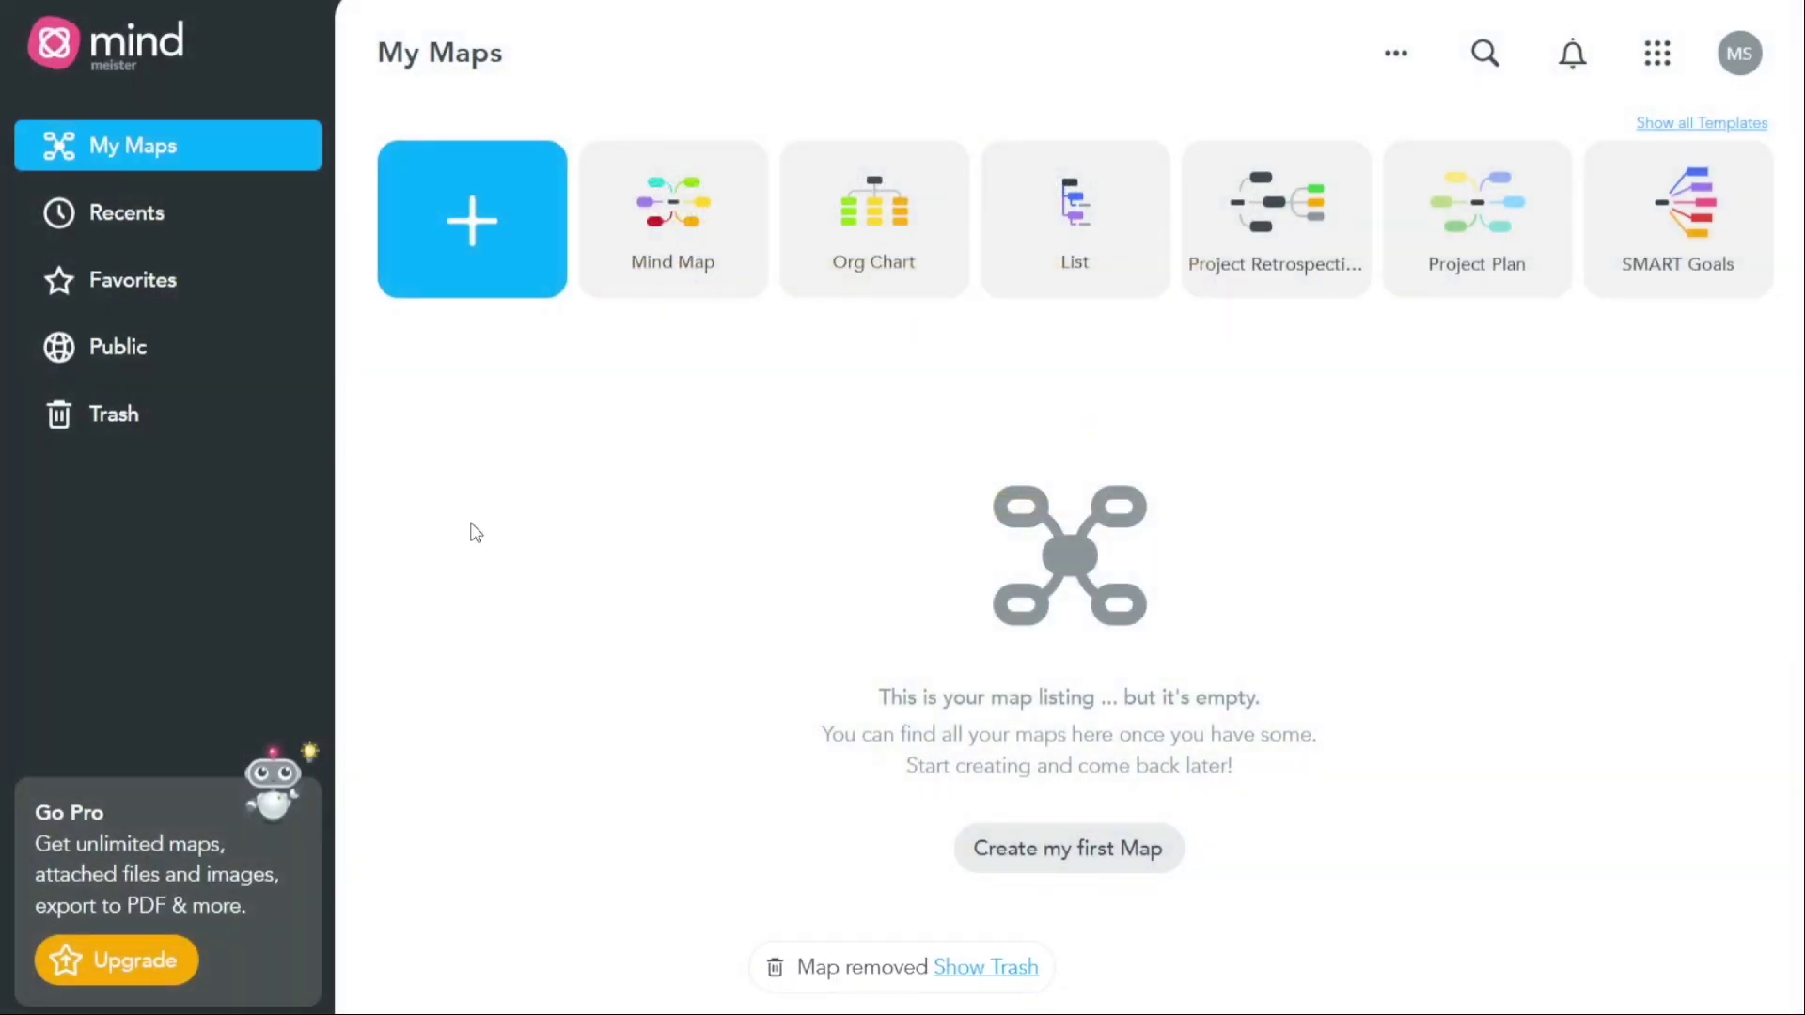
pyautogui.click(160, 434)
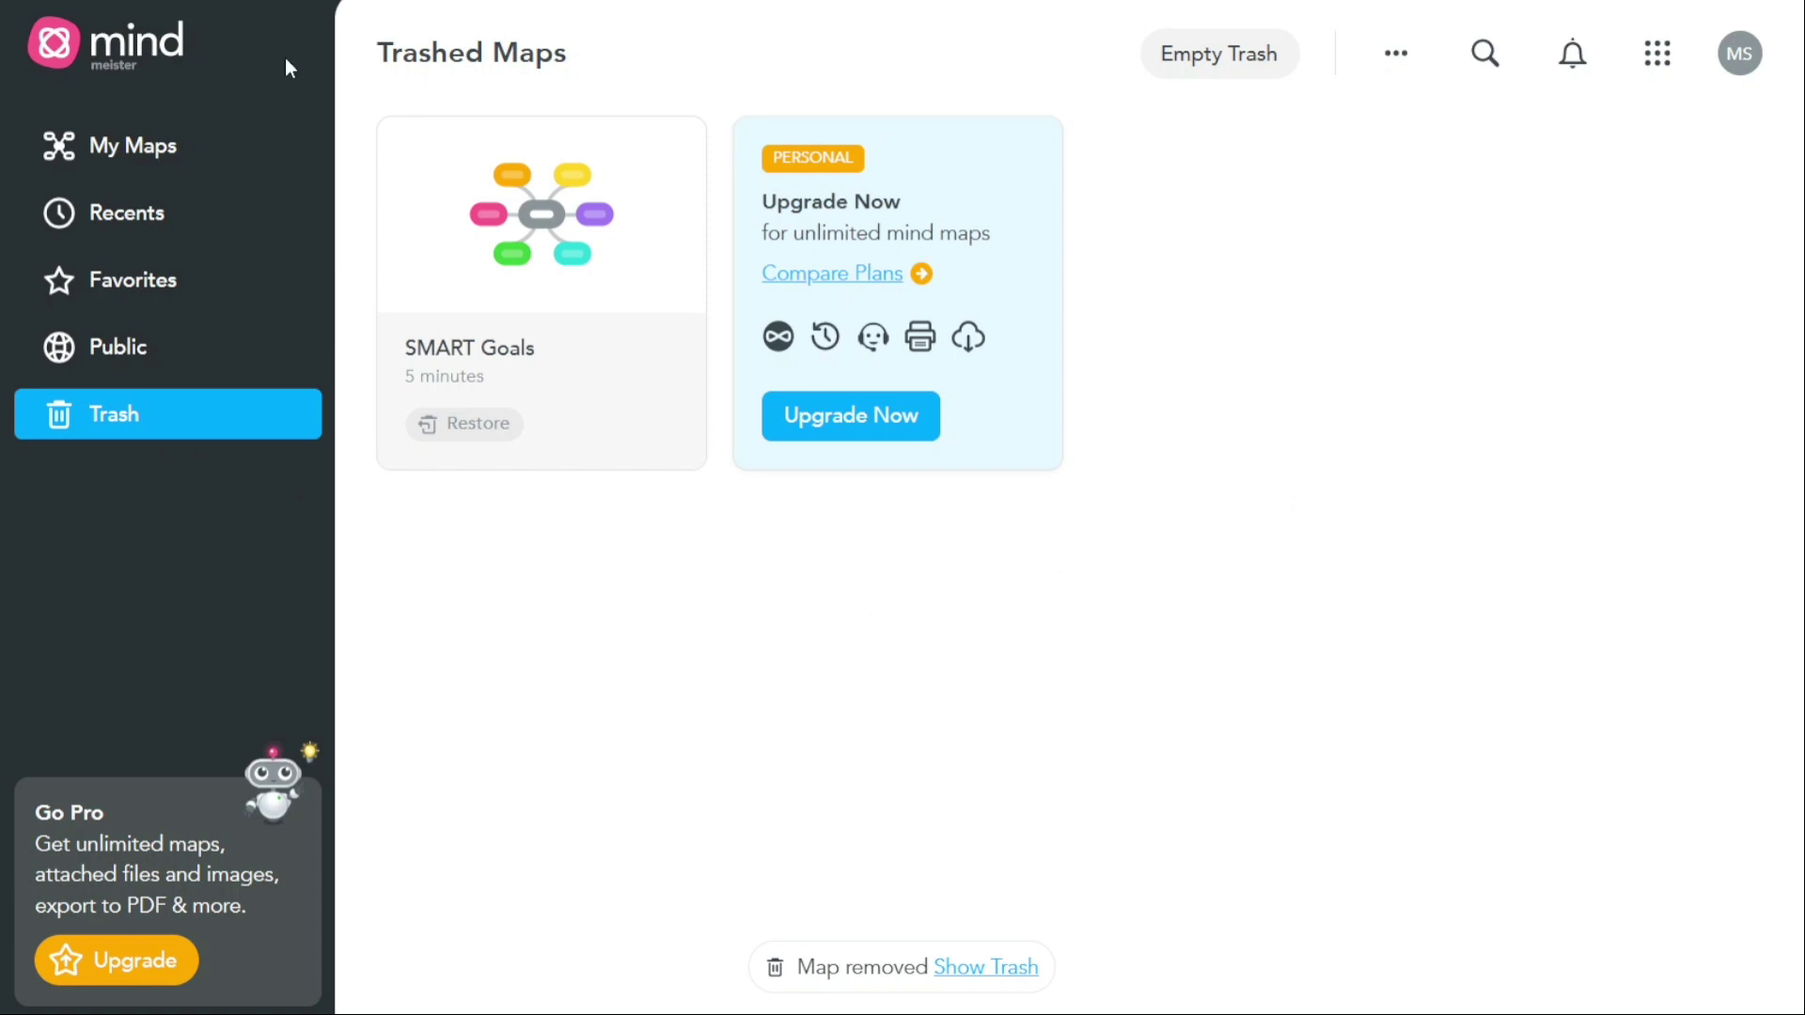
pyautogui.click(154, 149)
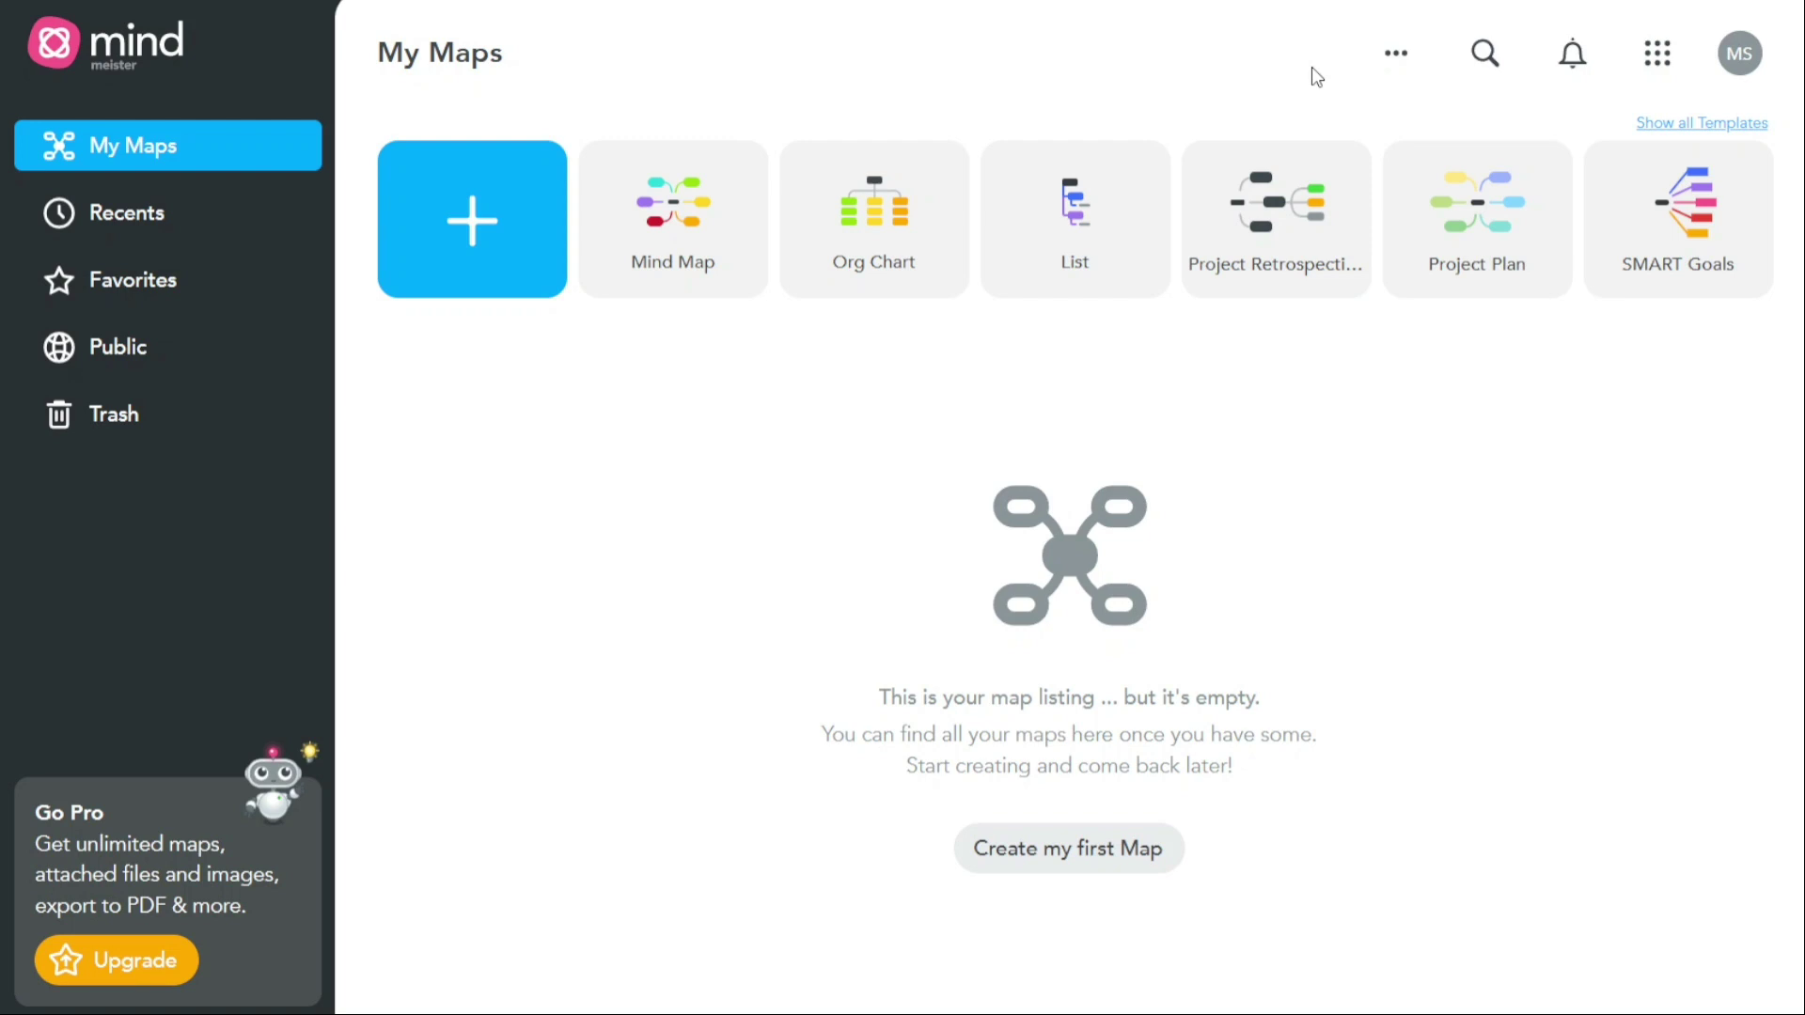
# Check the view and sort options, then expand the map search field
pyautogui.click(1398, 58)
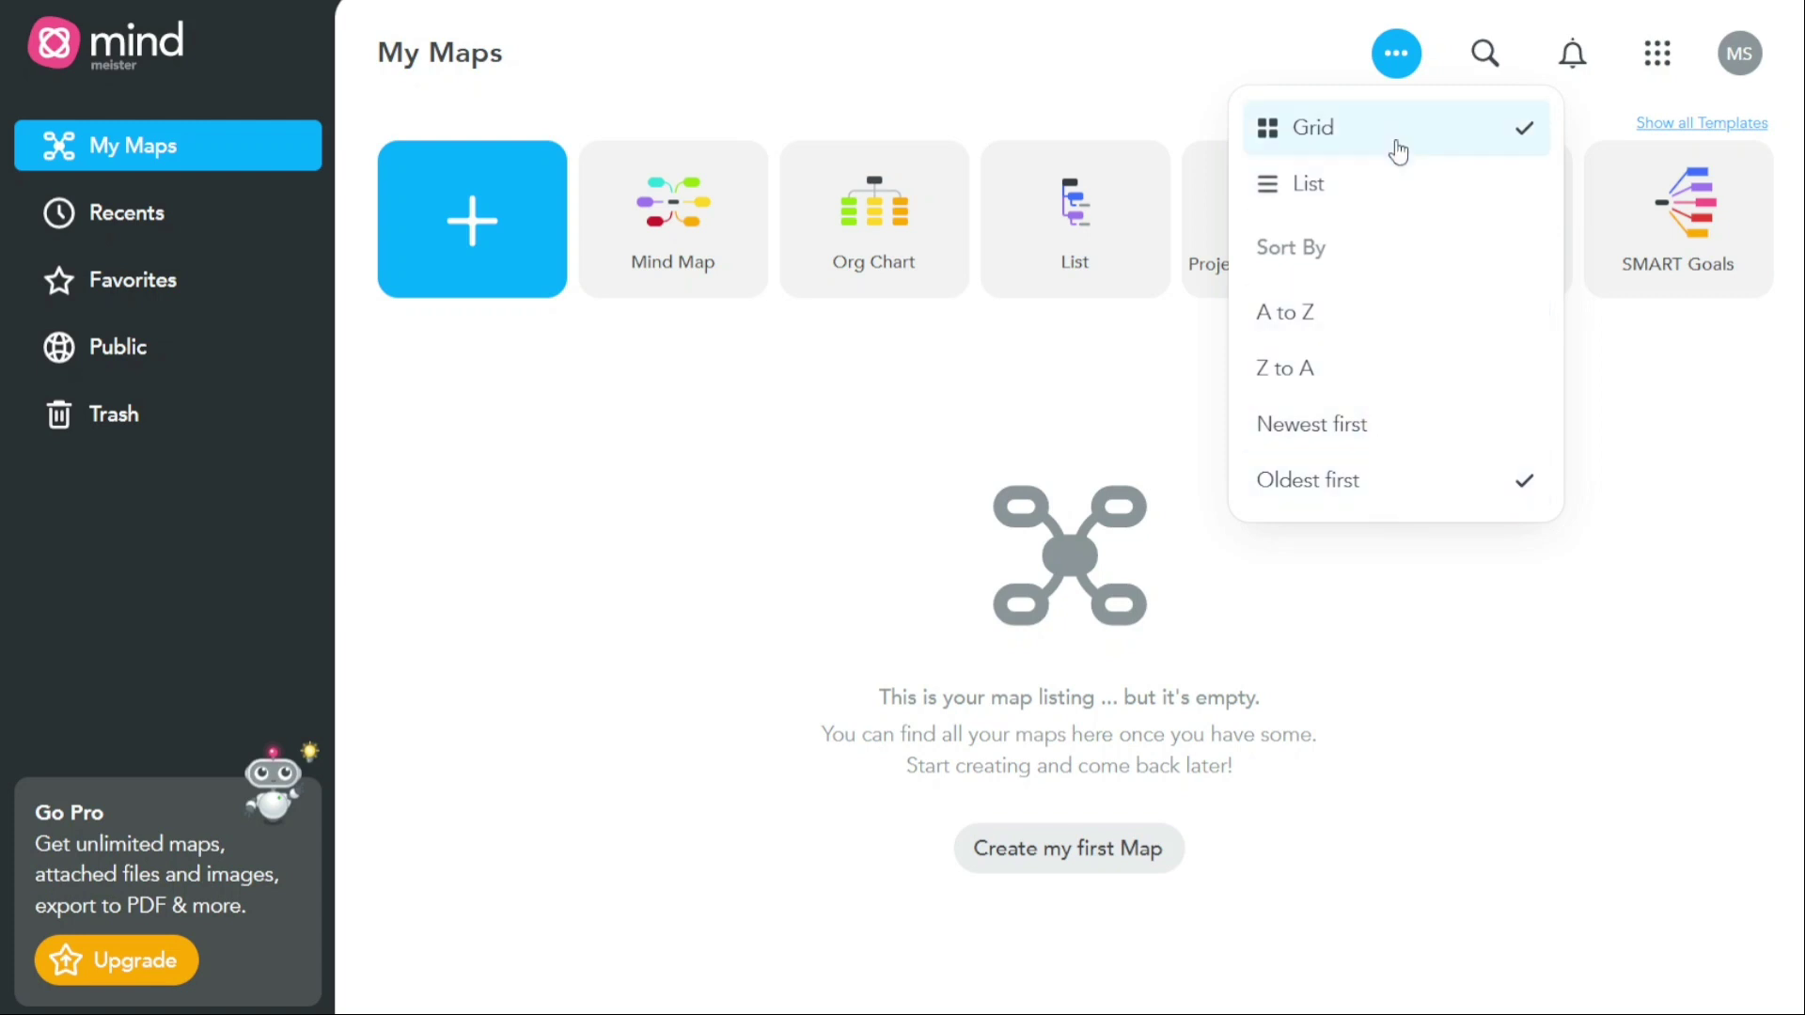
pyautogui.click(1397, 58)
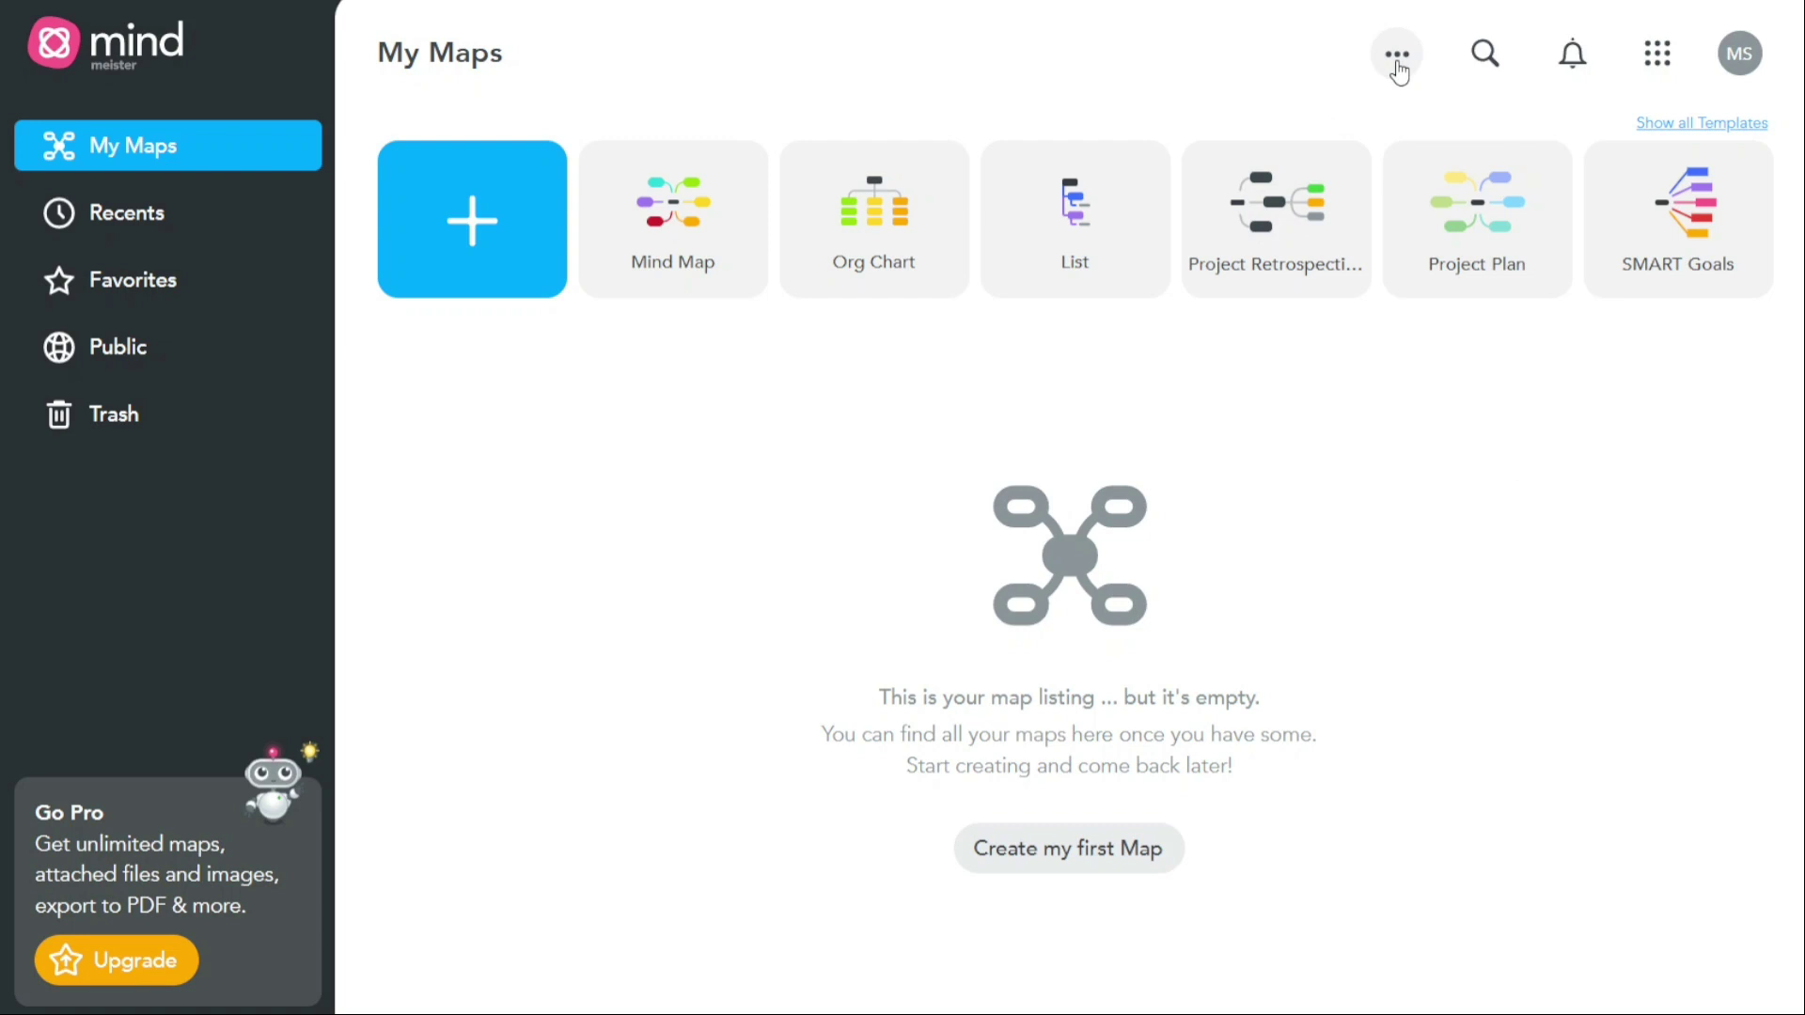
pyautogui.click(1485, 56)
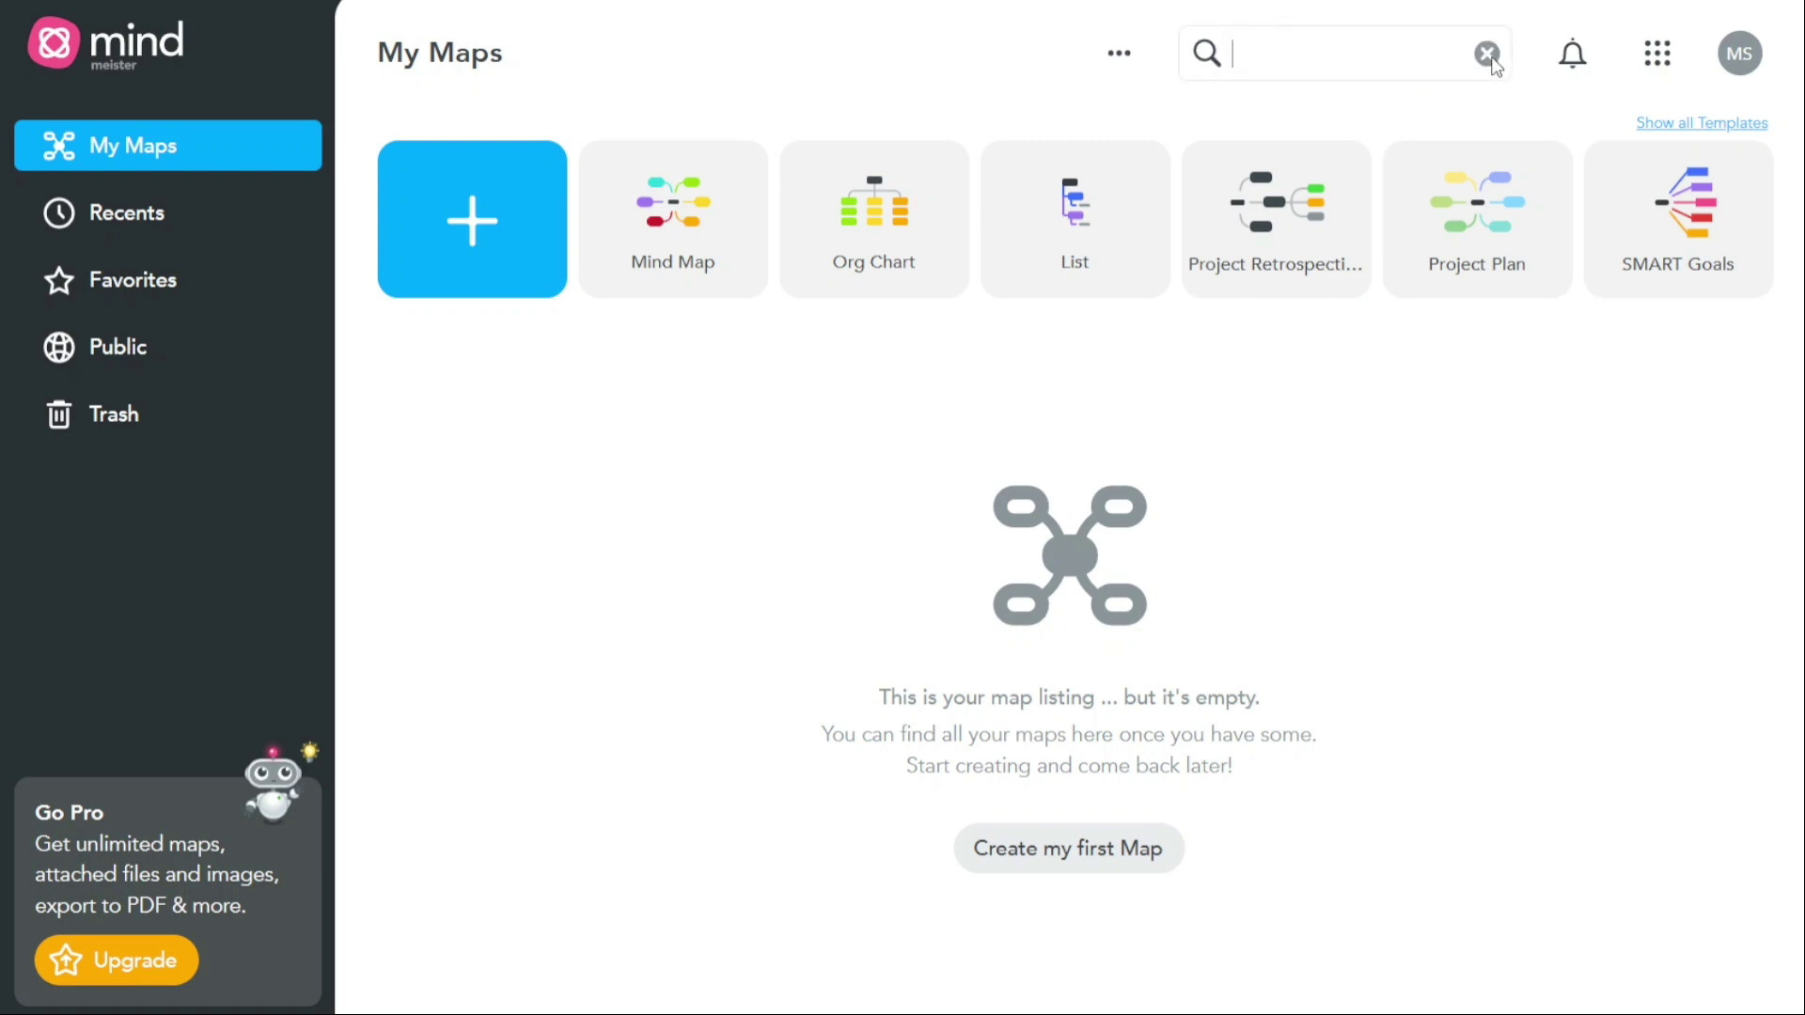
# Focus the search field, check Activity notifications, and view the Meister apps menu
pyautogui.click(1363, 70)
pyautogui.click(1567, 72)
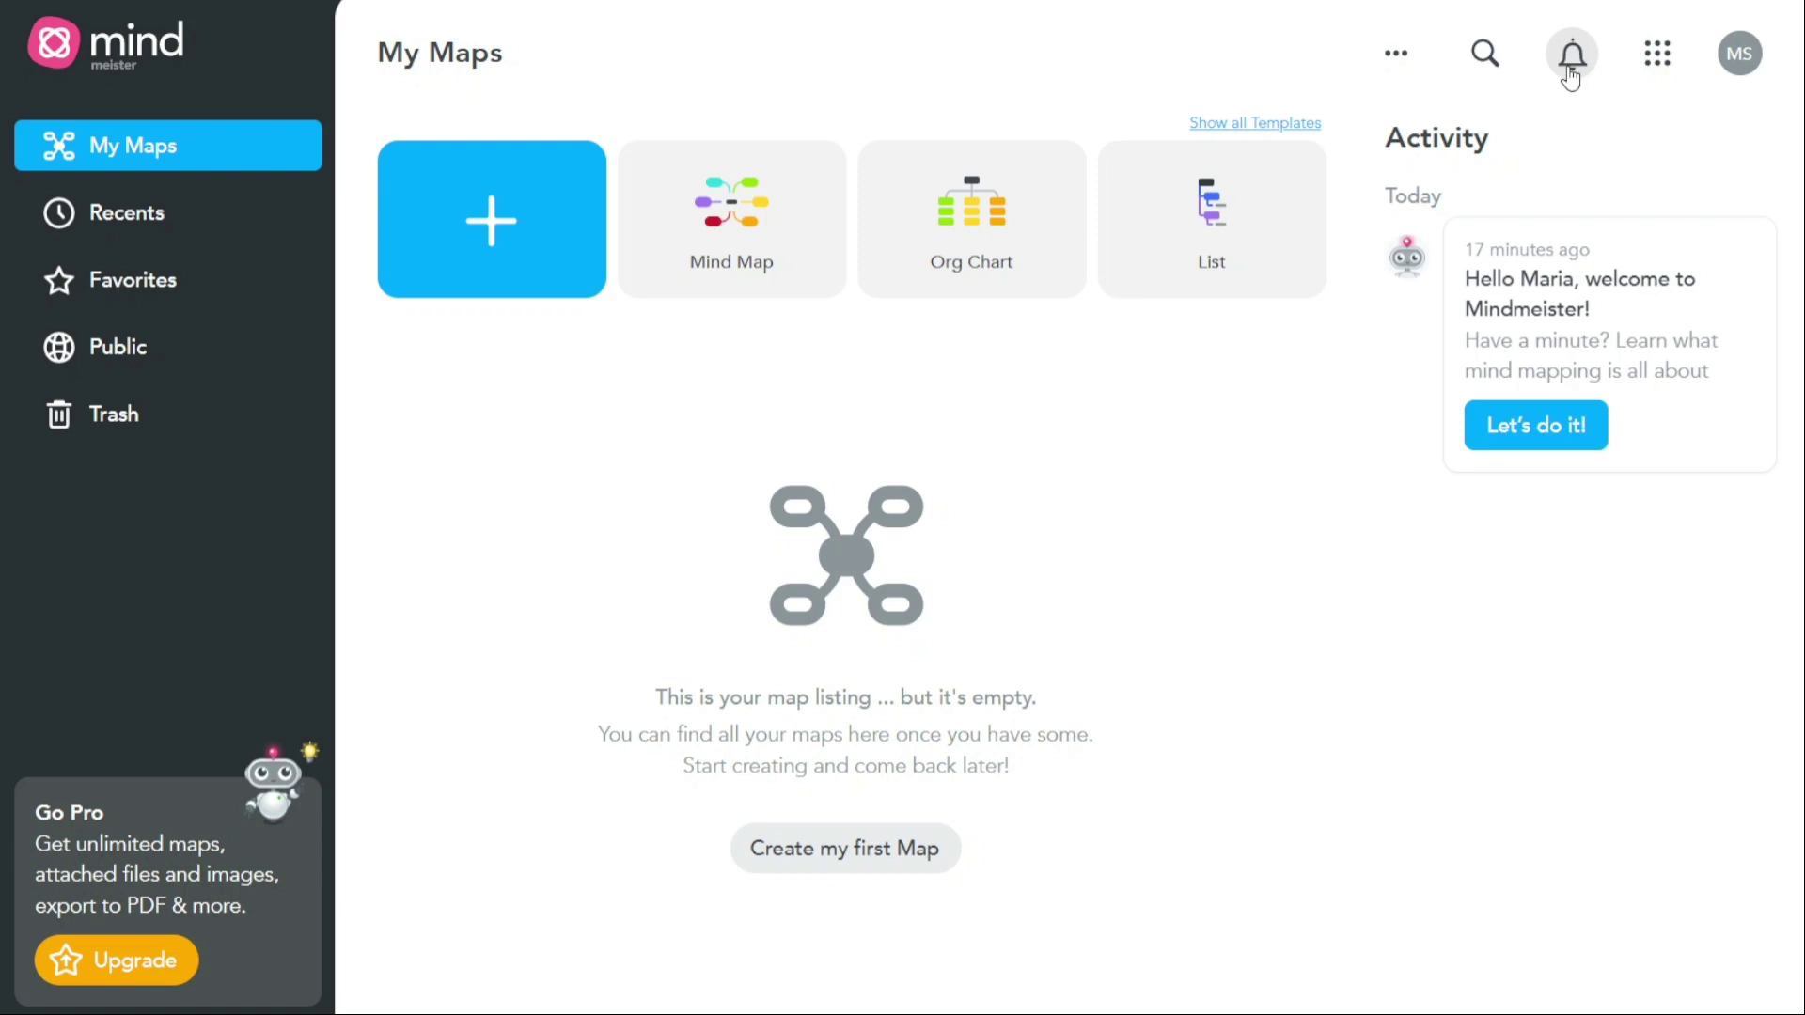
pyautogui.click(1570, 75)
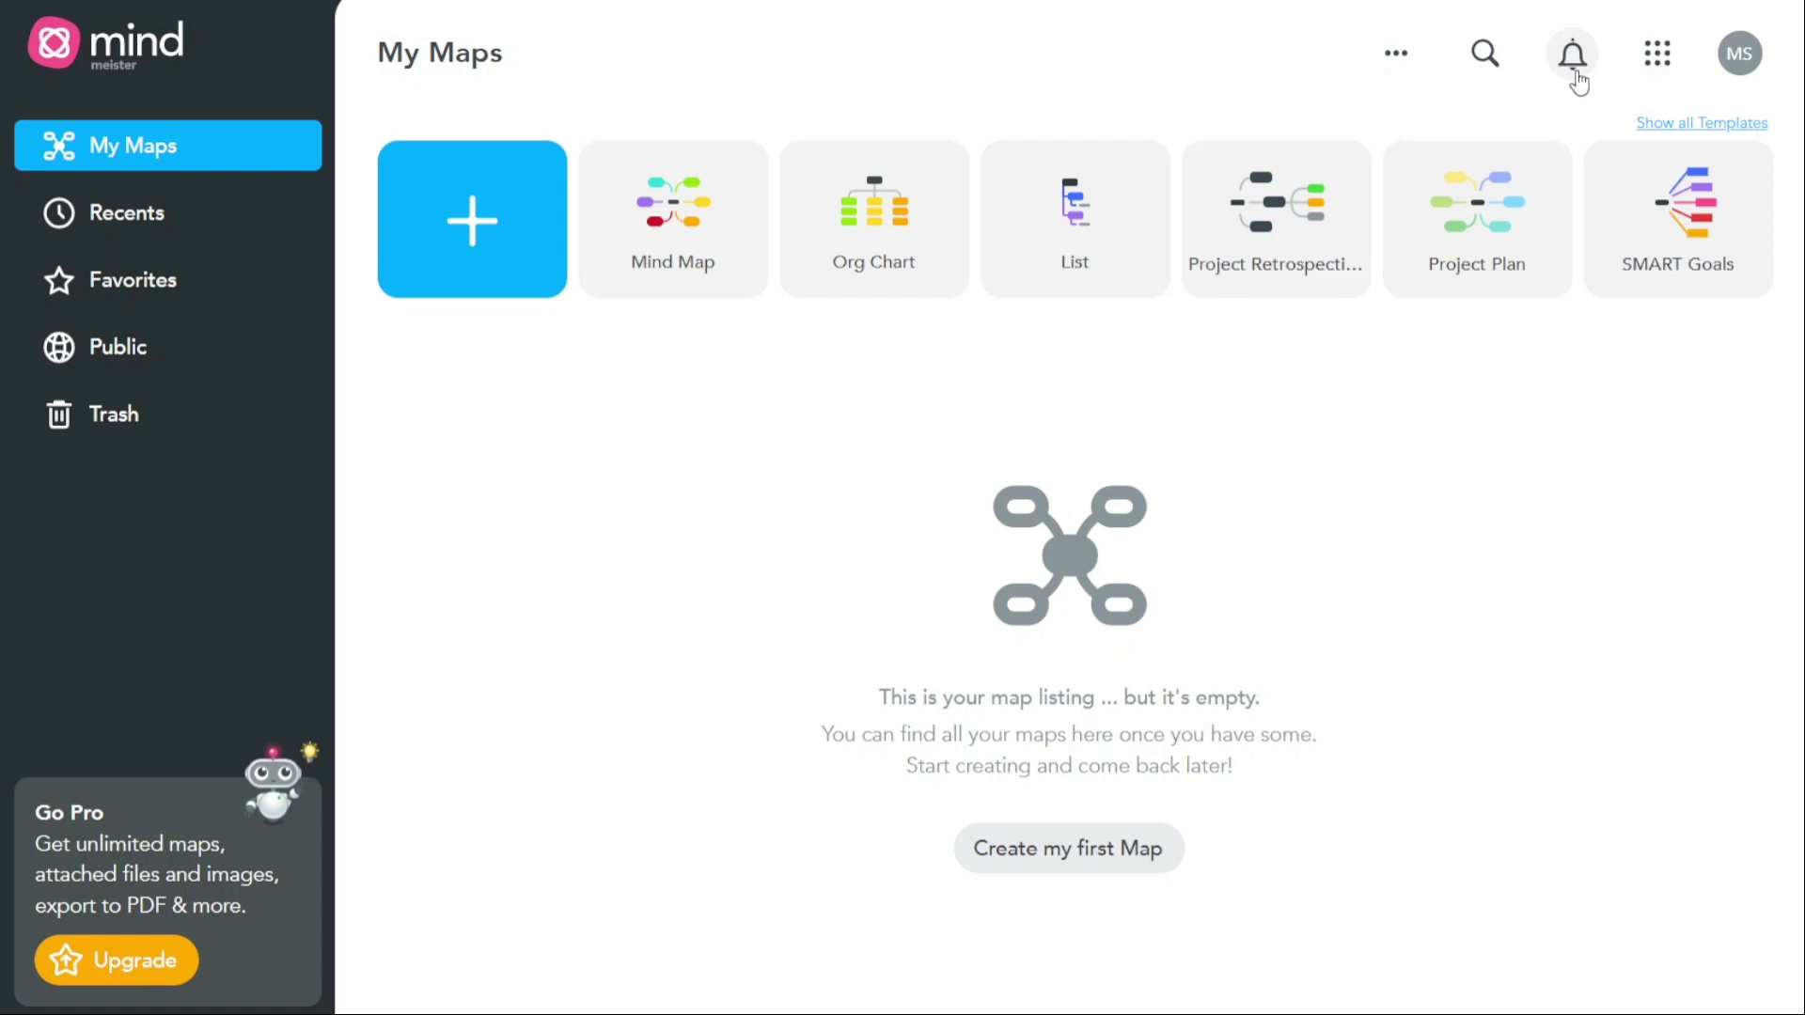
pyautogui.click(1654, 68)
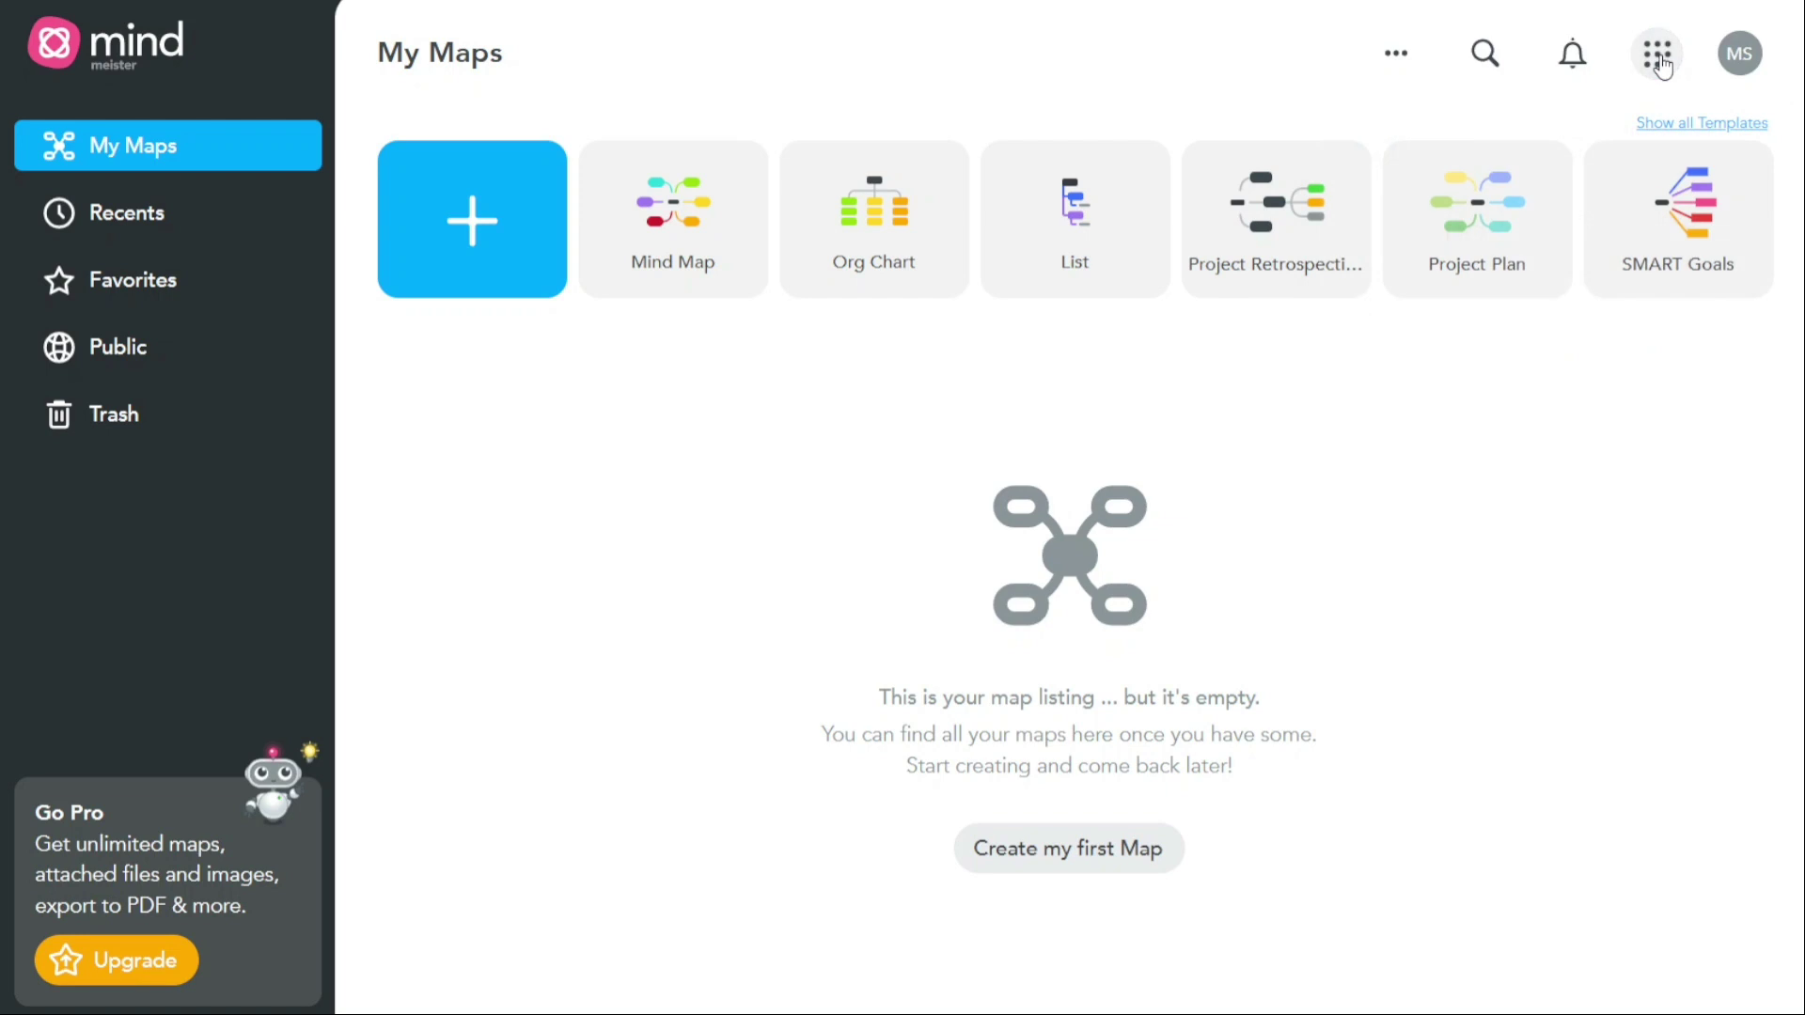
pyautogui.click(1739, 57)
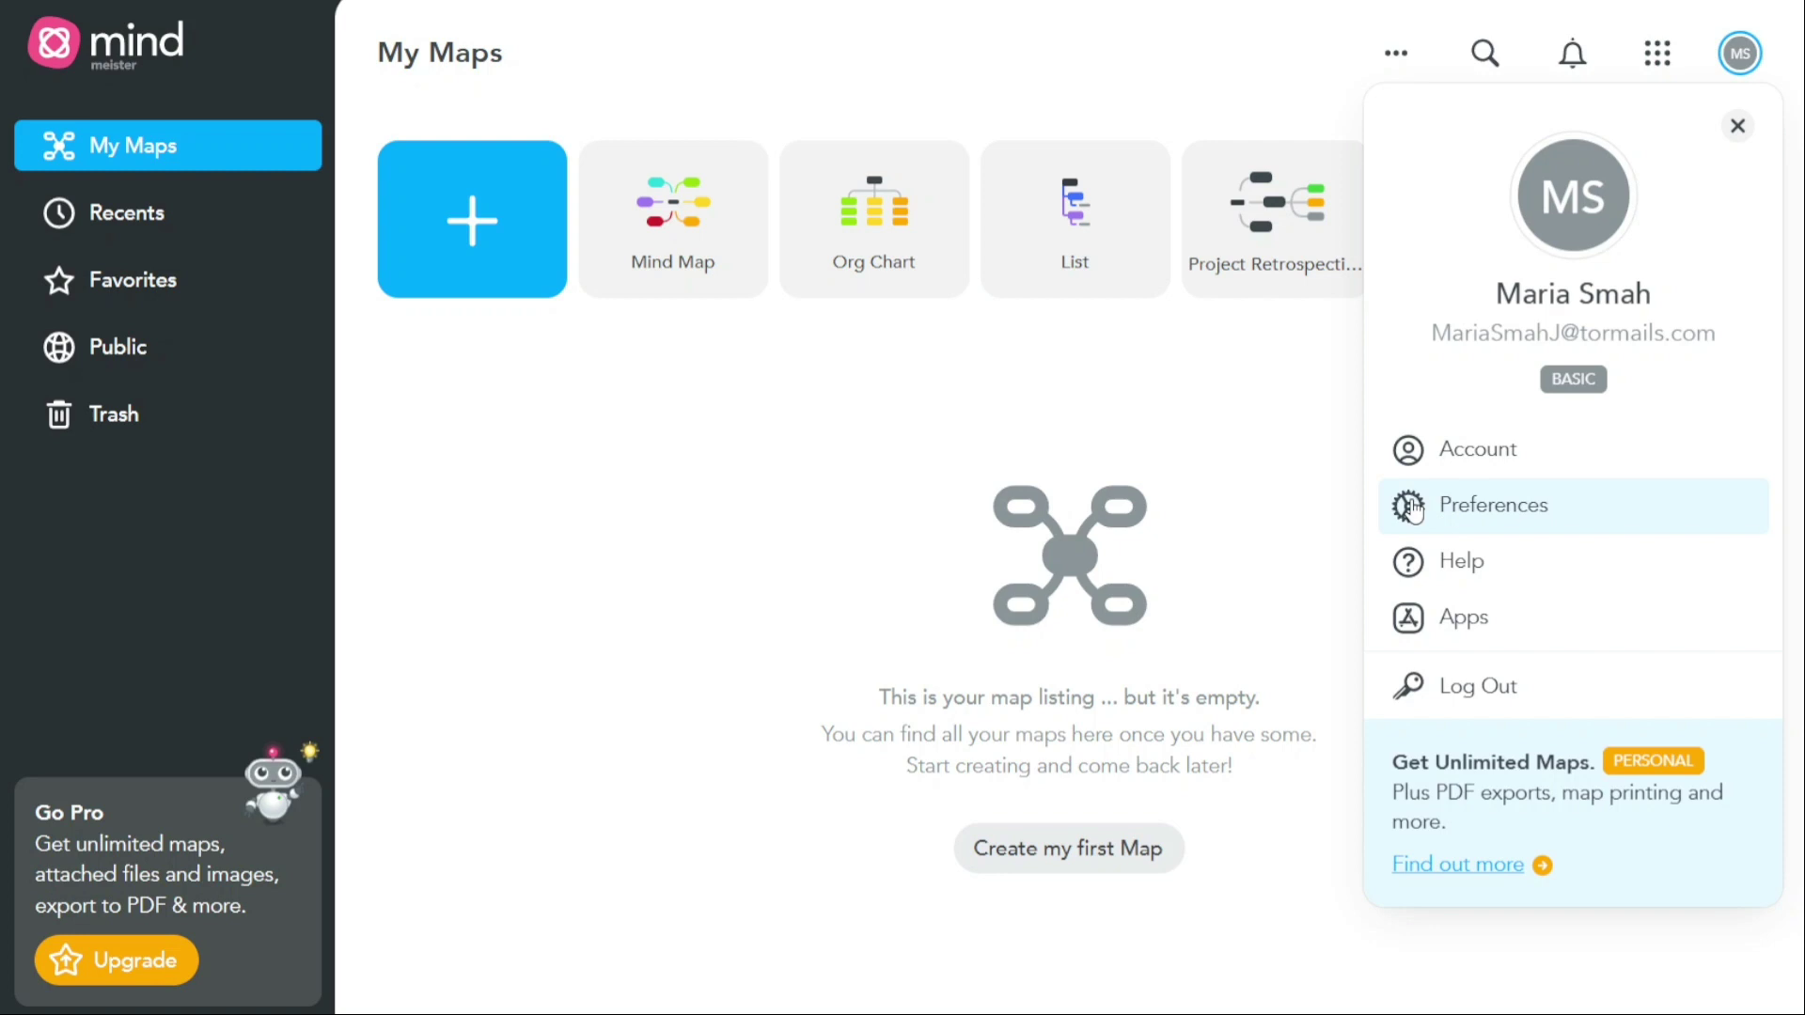
pyautogui.click(1219, 440)
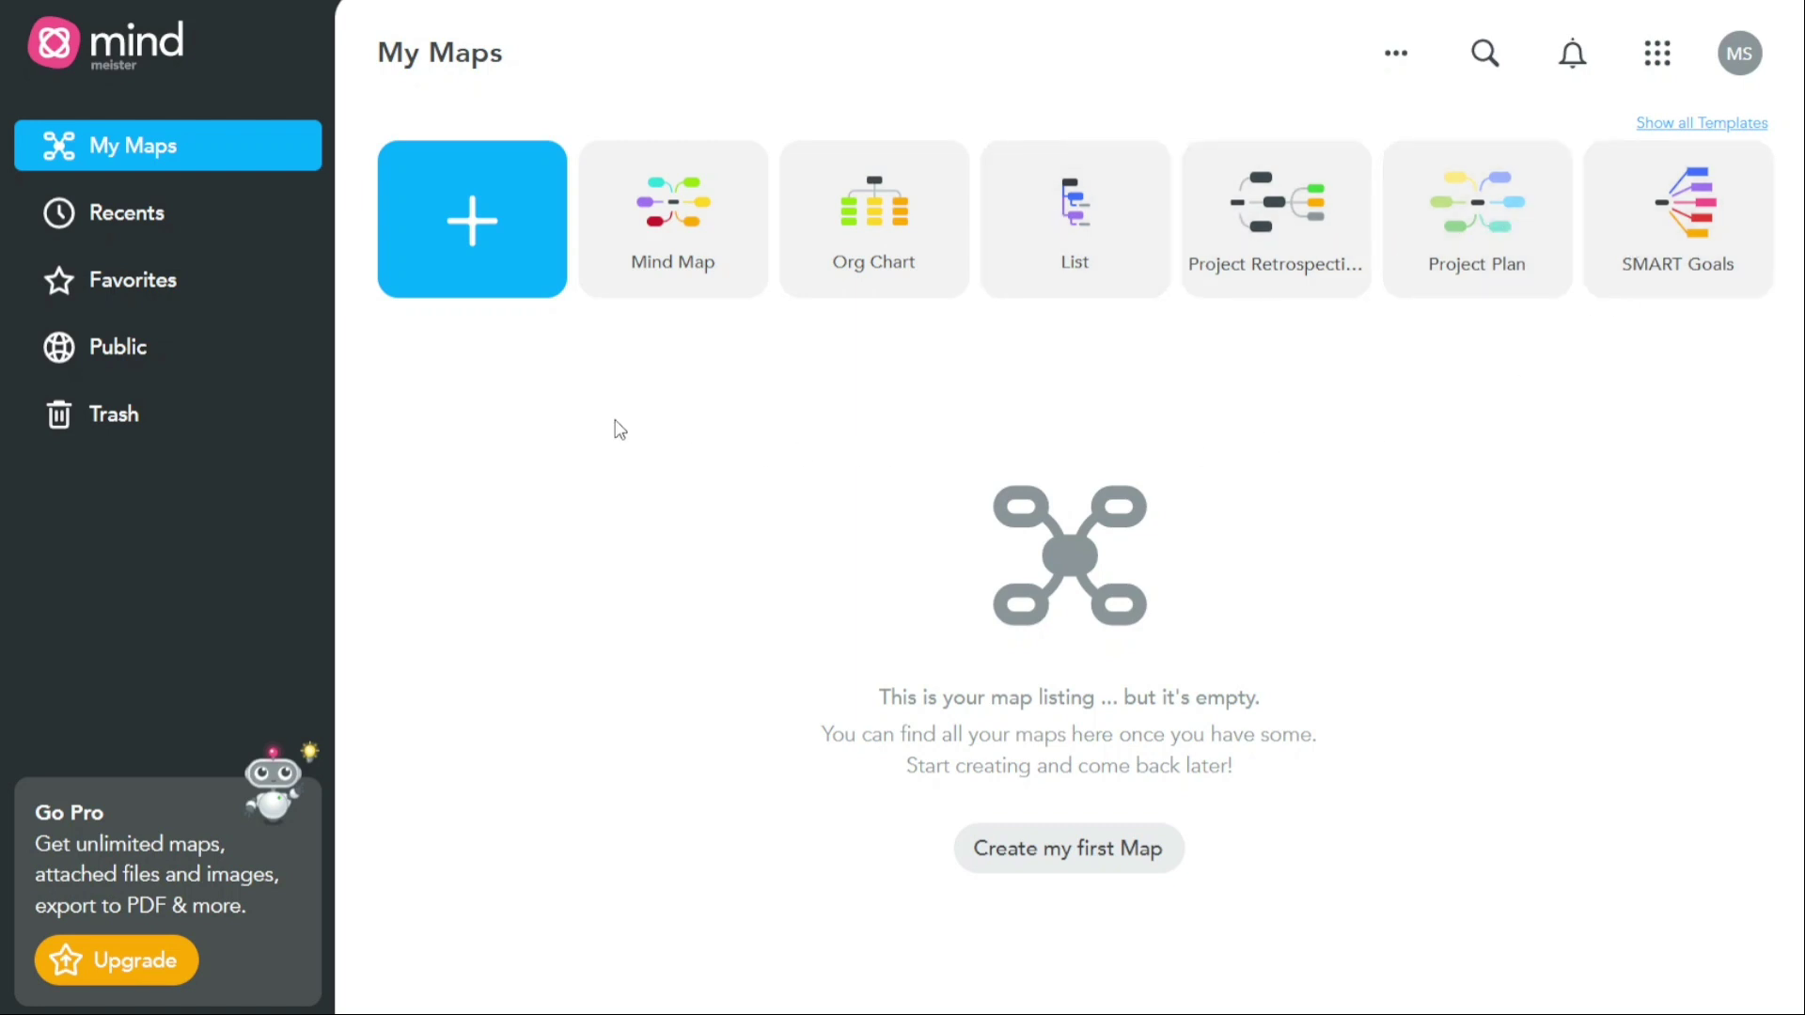
pyautogui.click(466, 231)
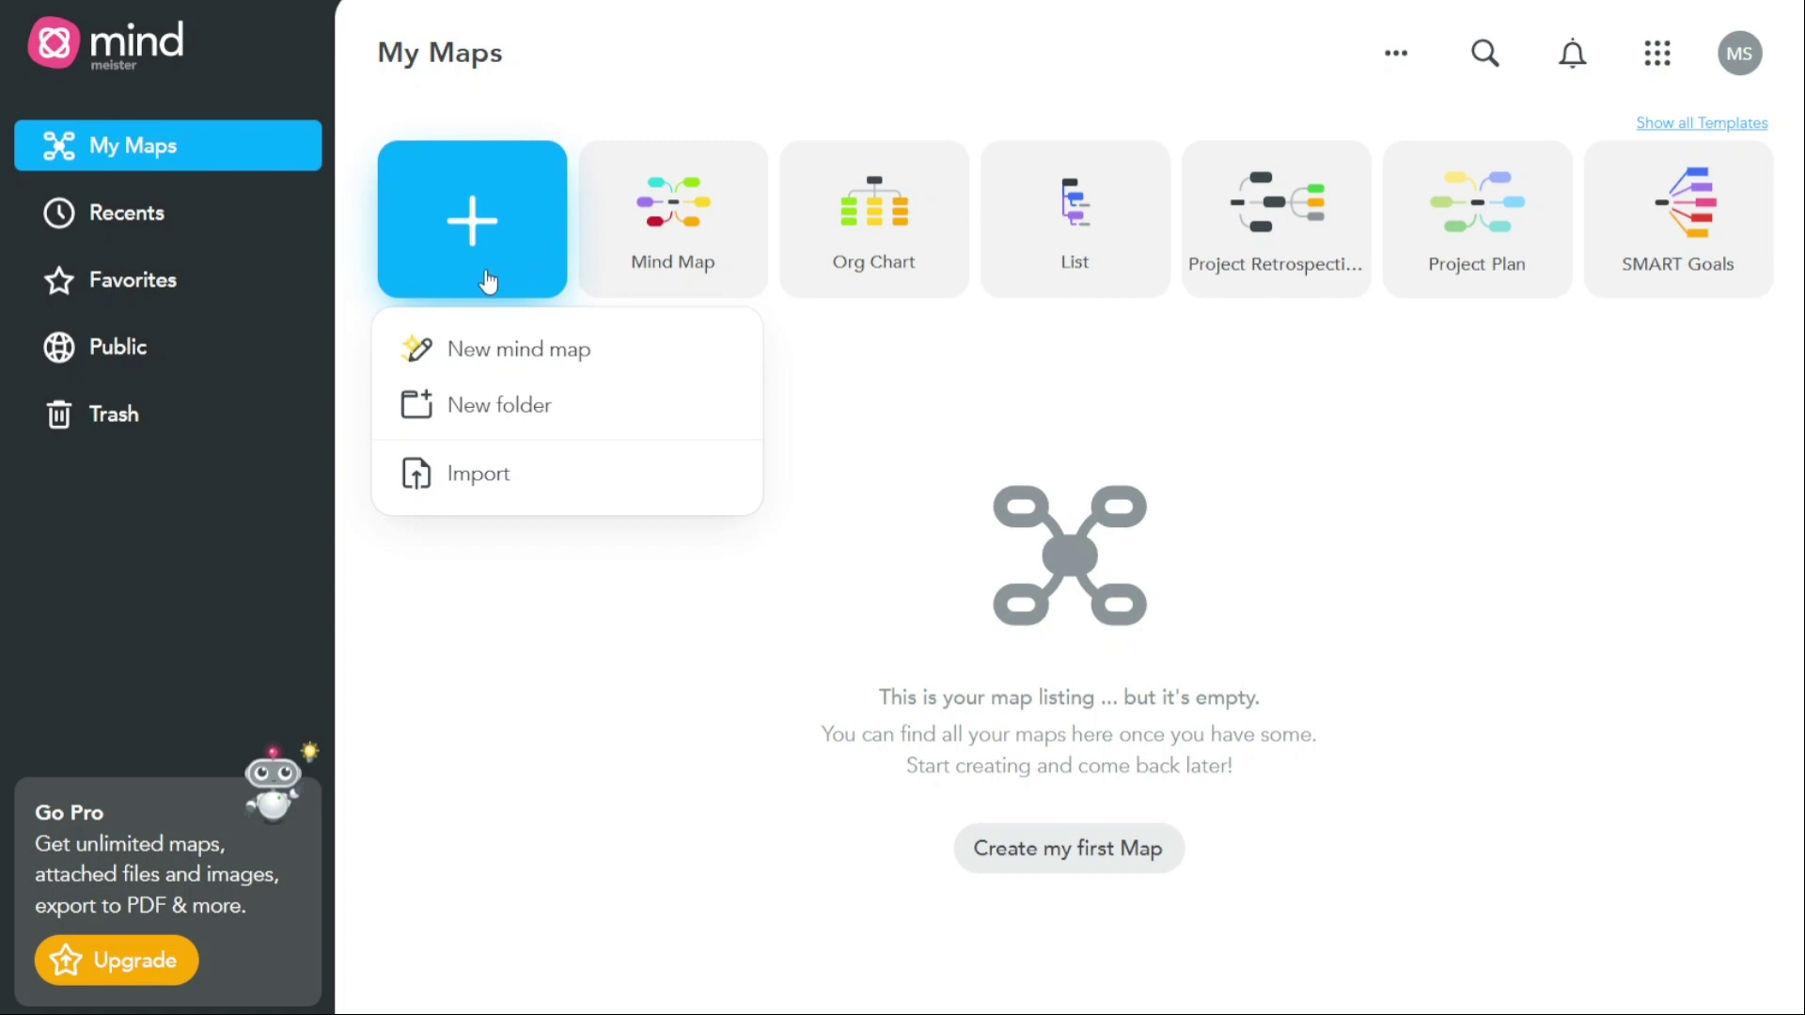
pyautogui.click(523, 350)
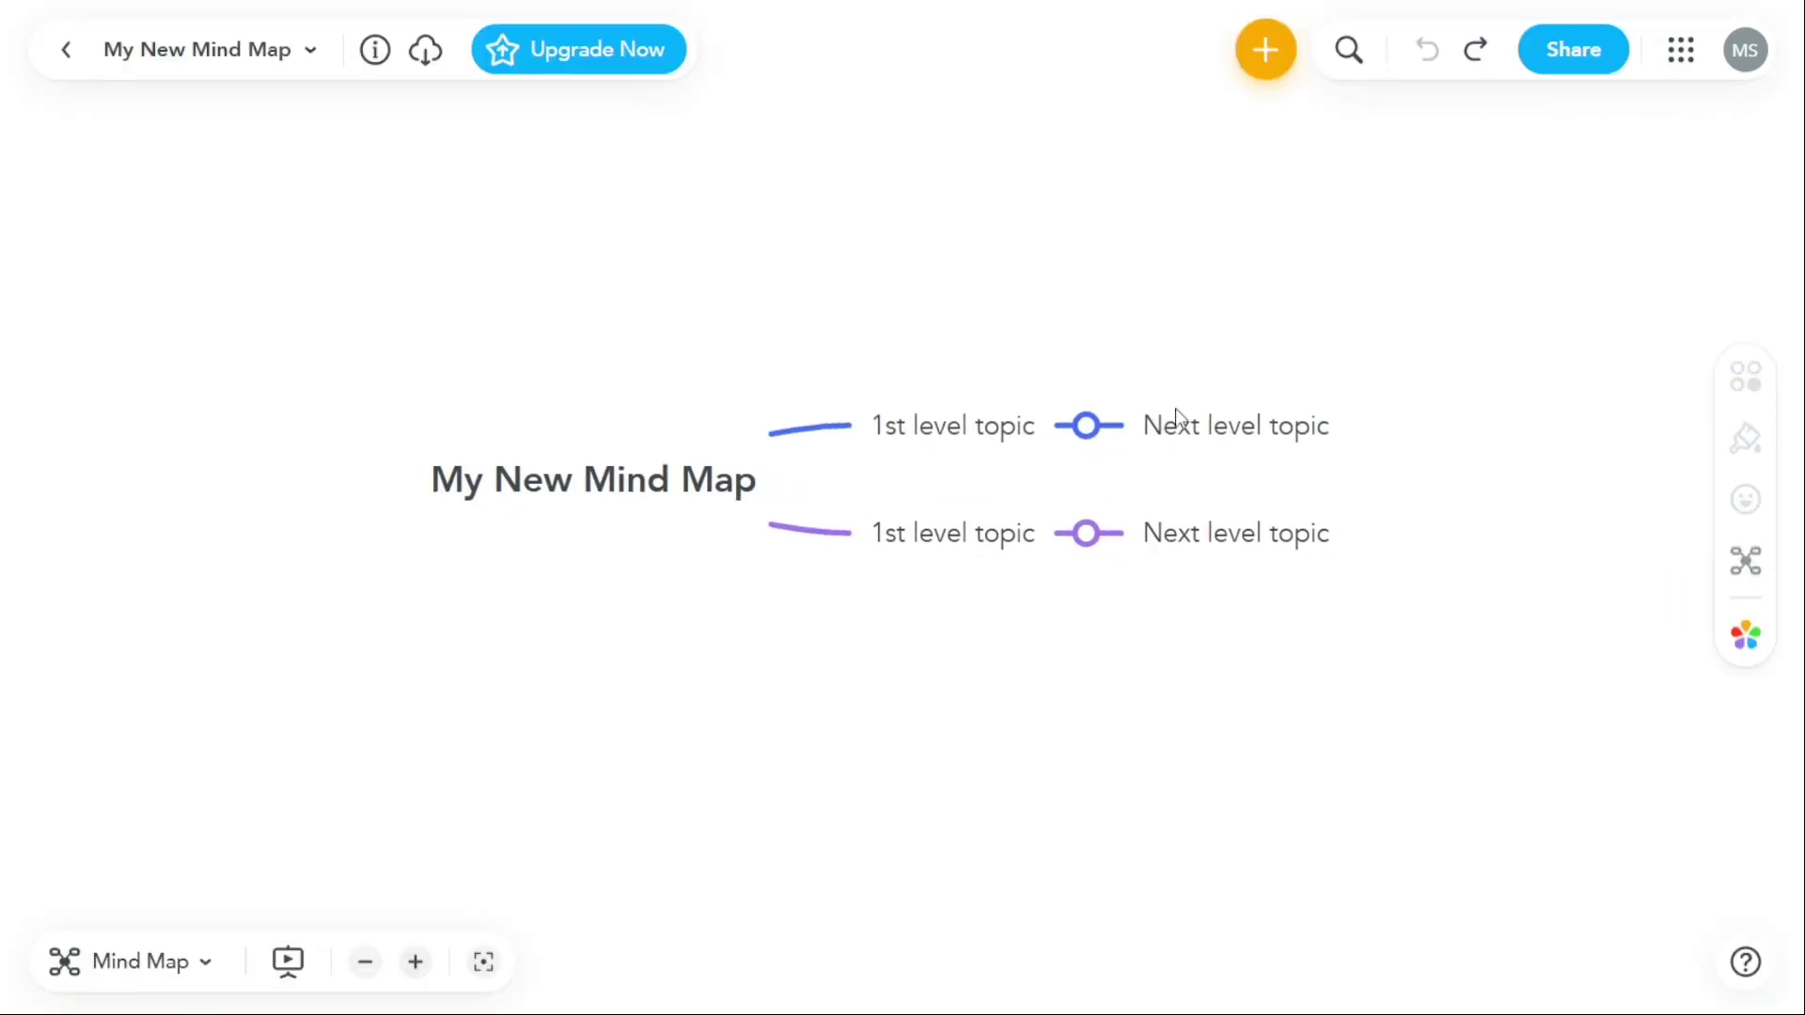
pyautogui.click(1207, 420)
pyautogui.press('Delete')
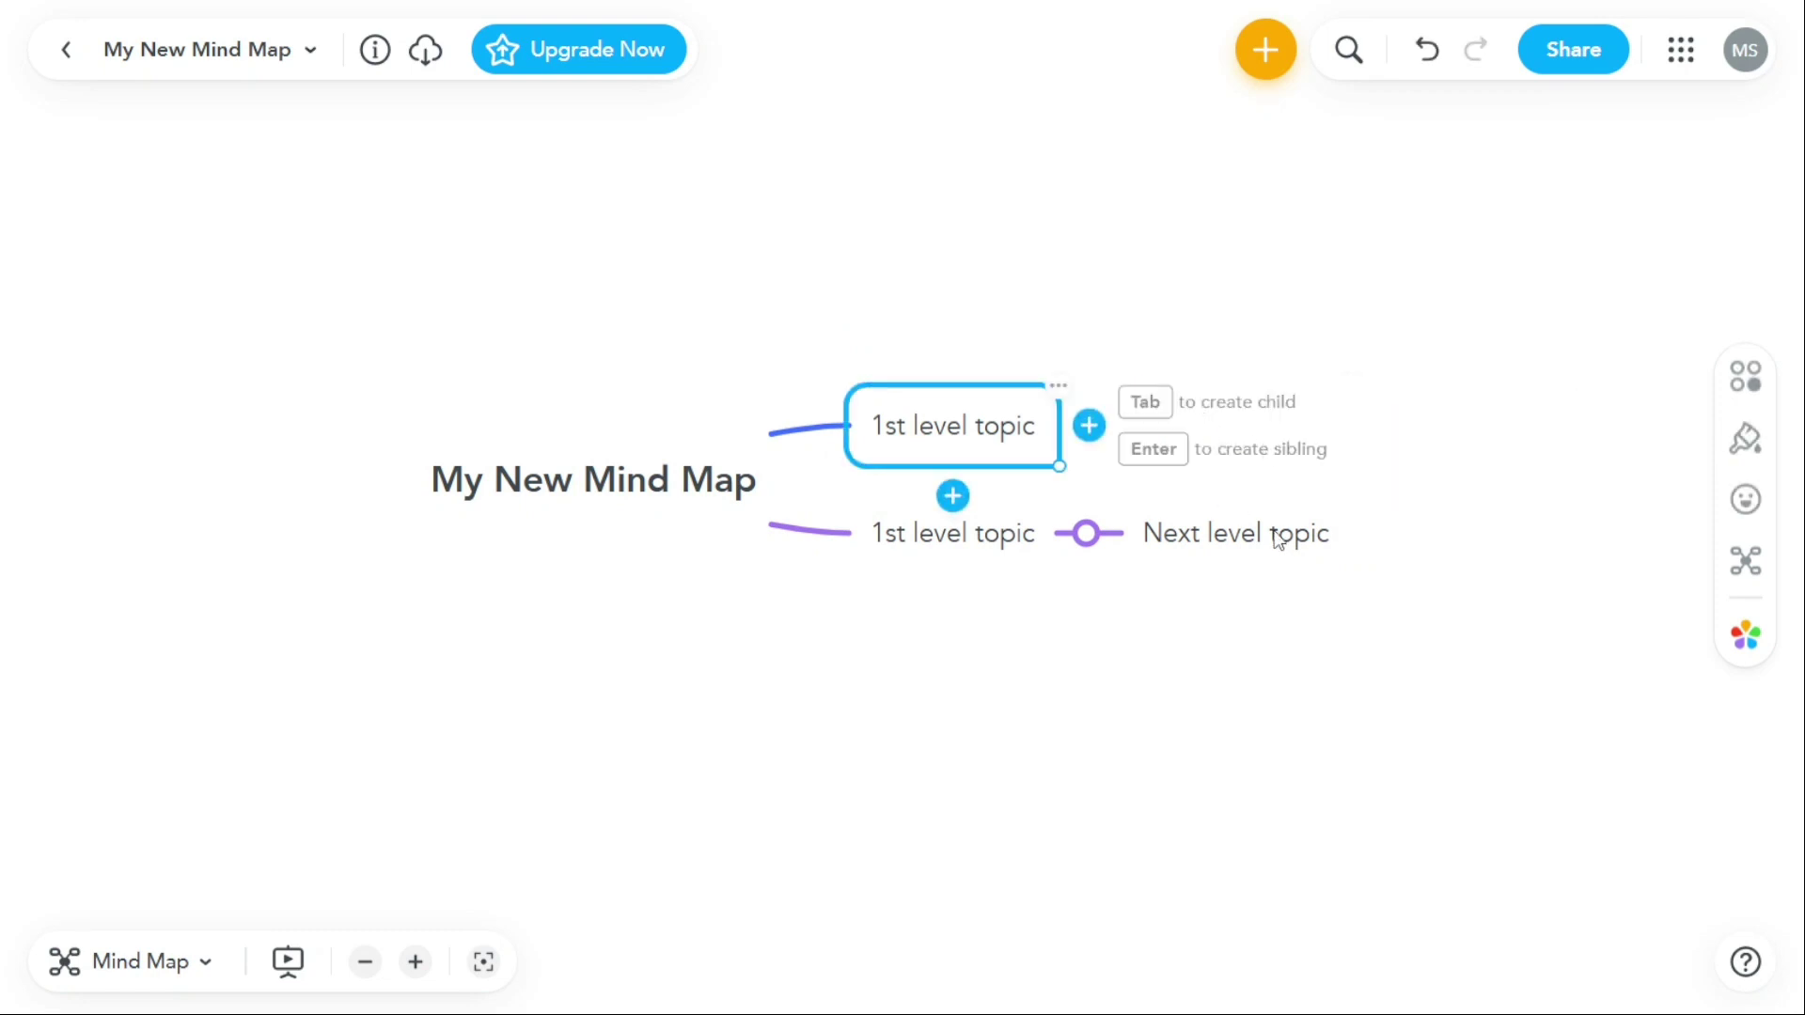
pyautogui.click(1279, 538)
pyautogui.press('Delete')
pyautogui.click(1433, 54)
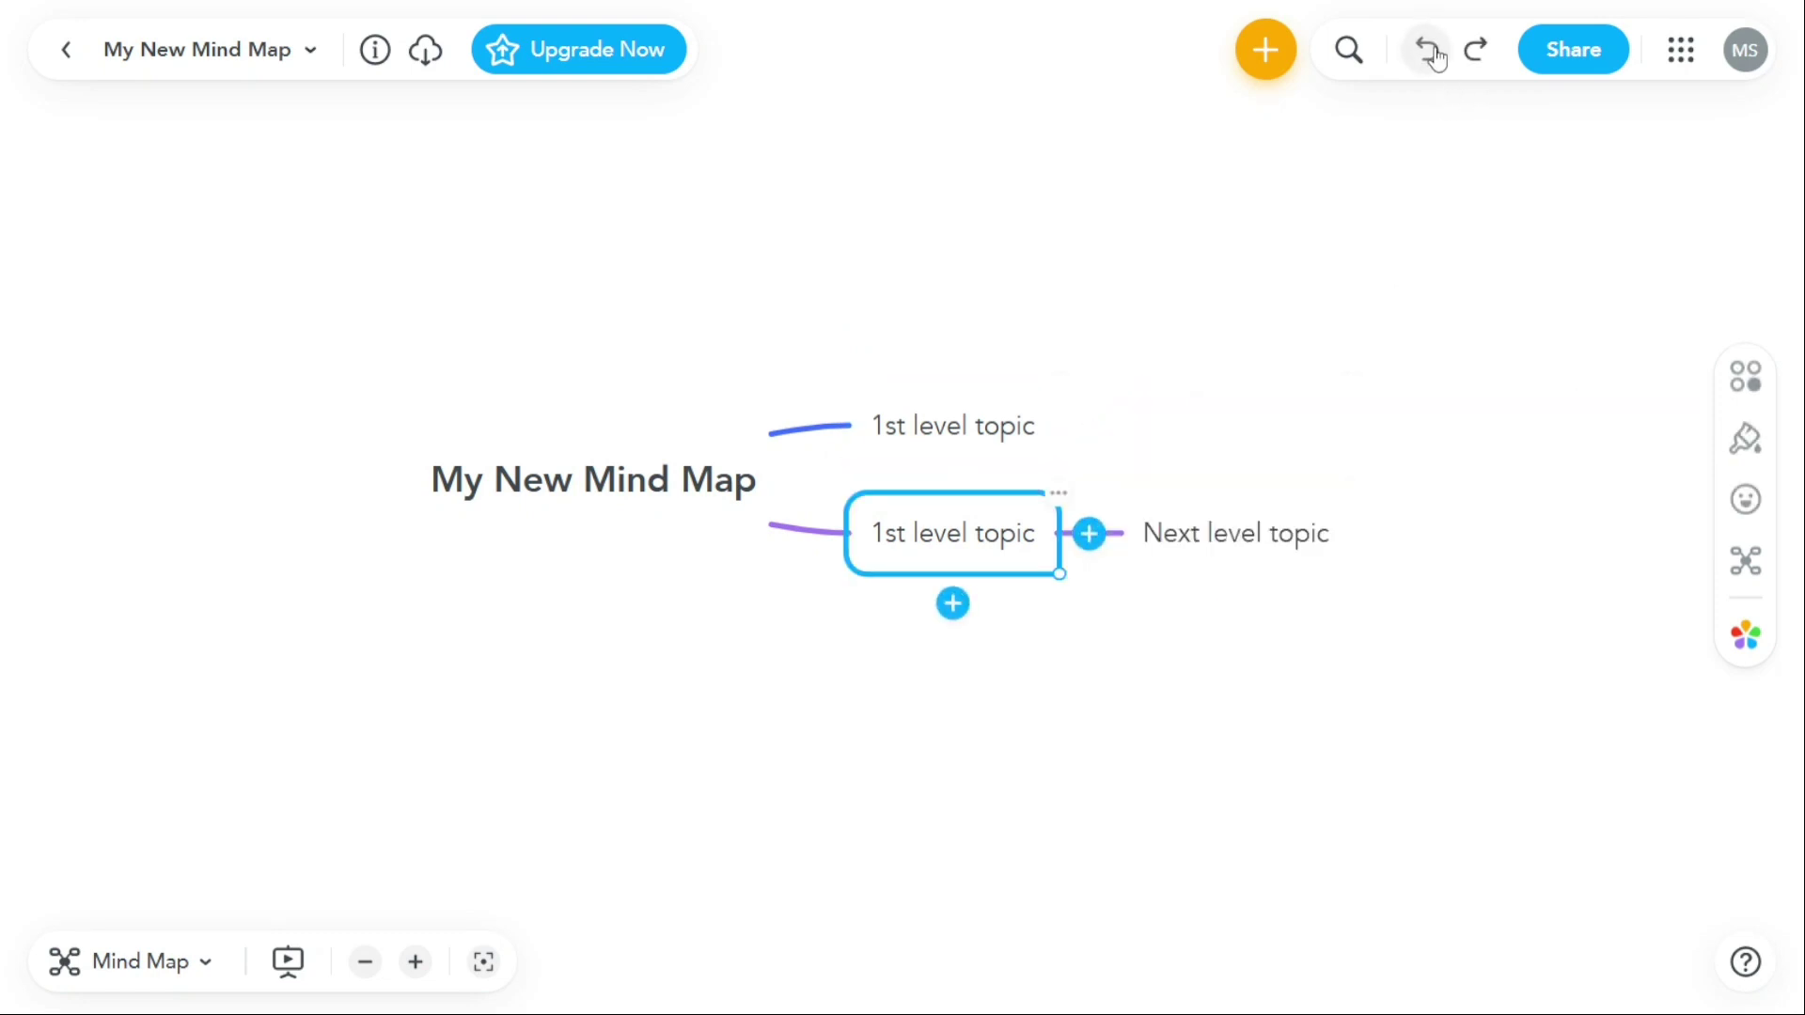
pyautogui.click(1434, 55)
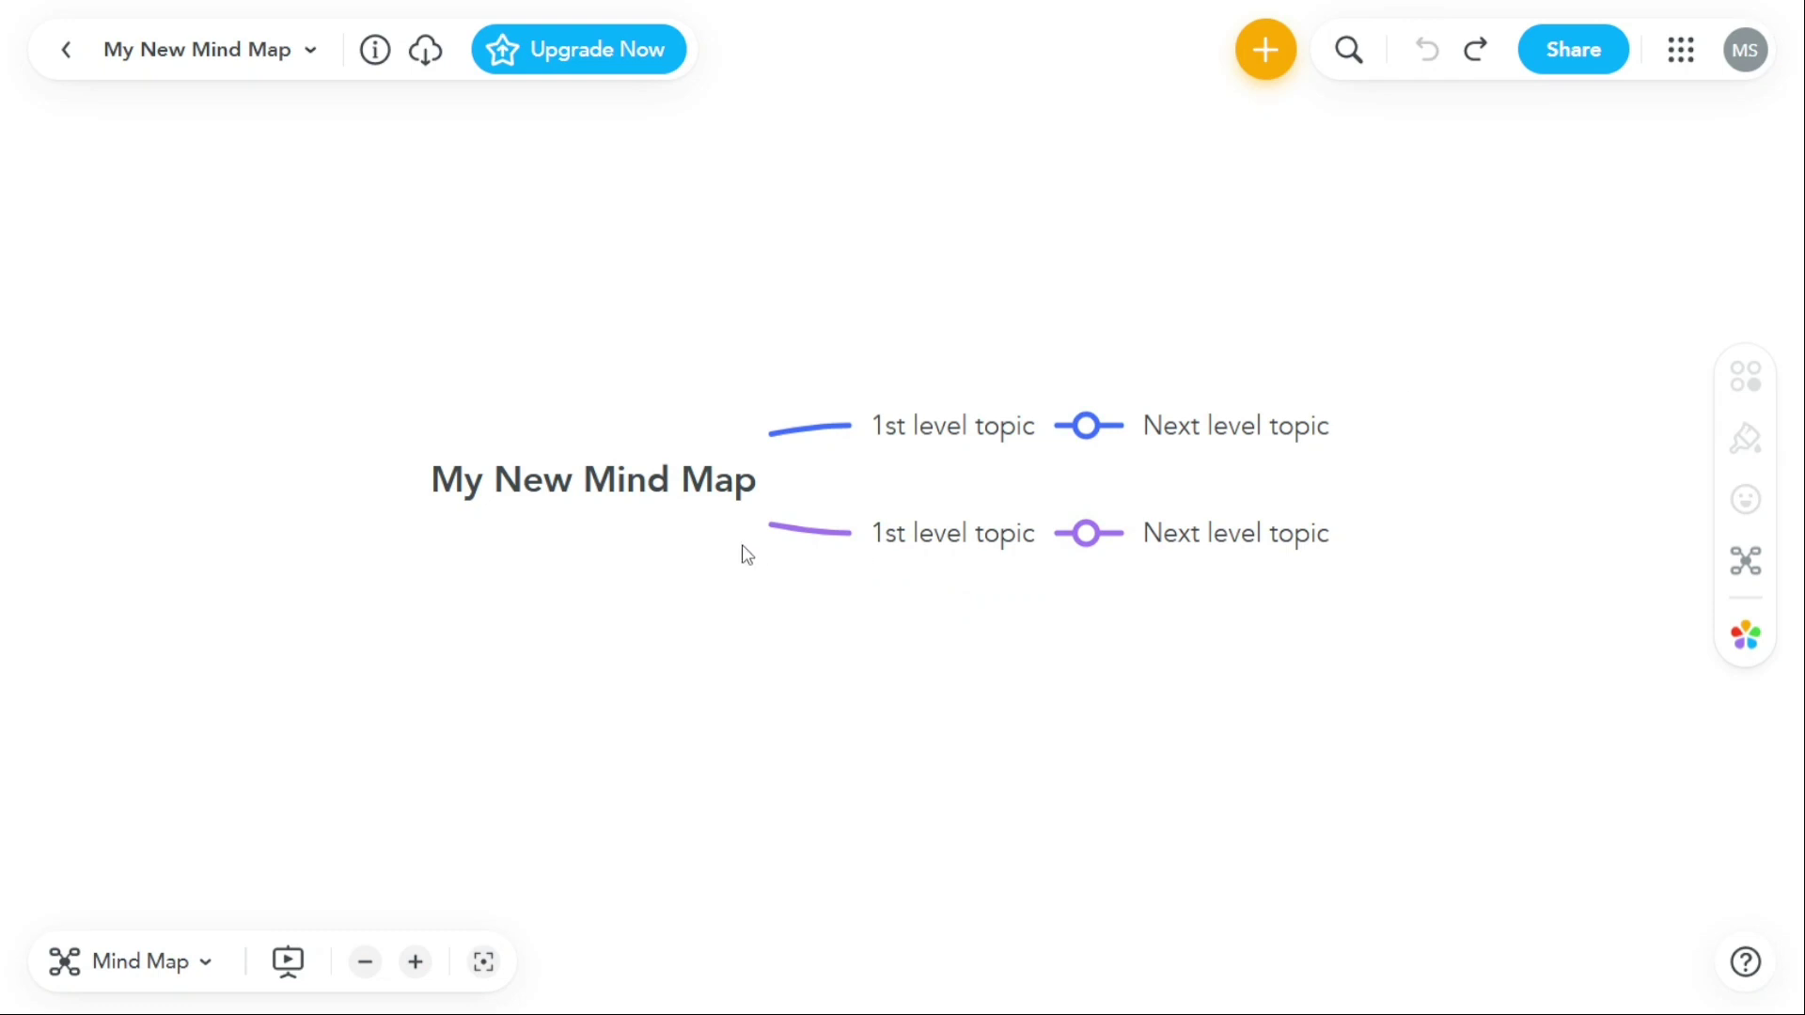
pyautogui.click(719, 502)
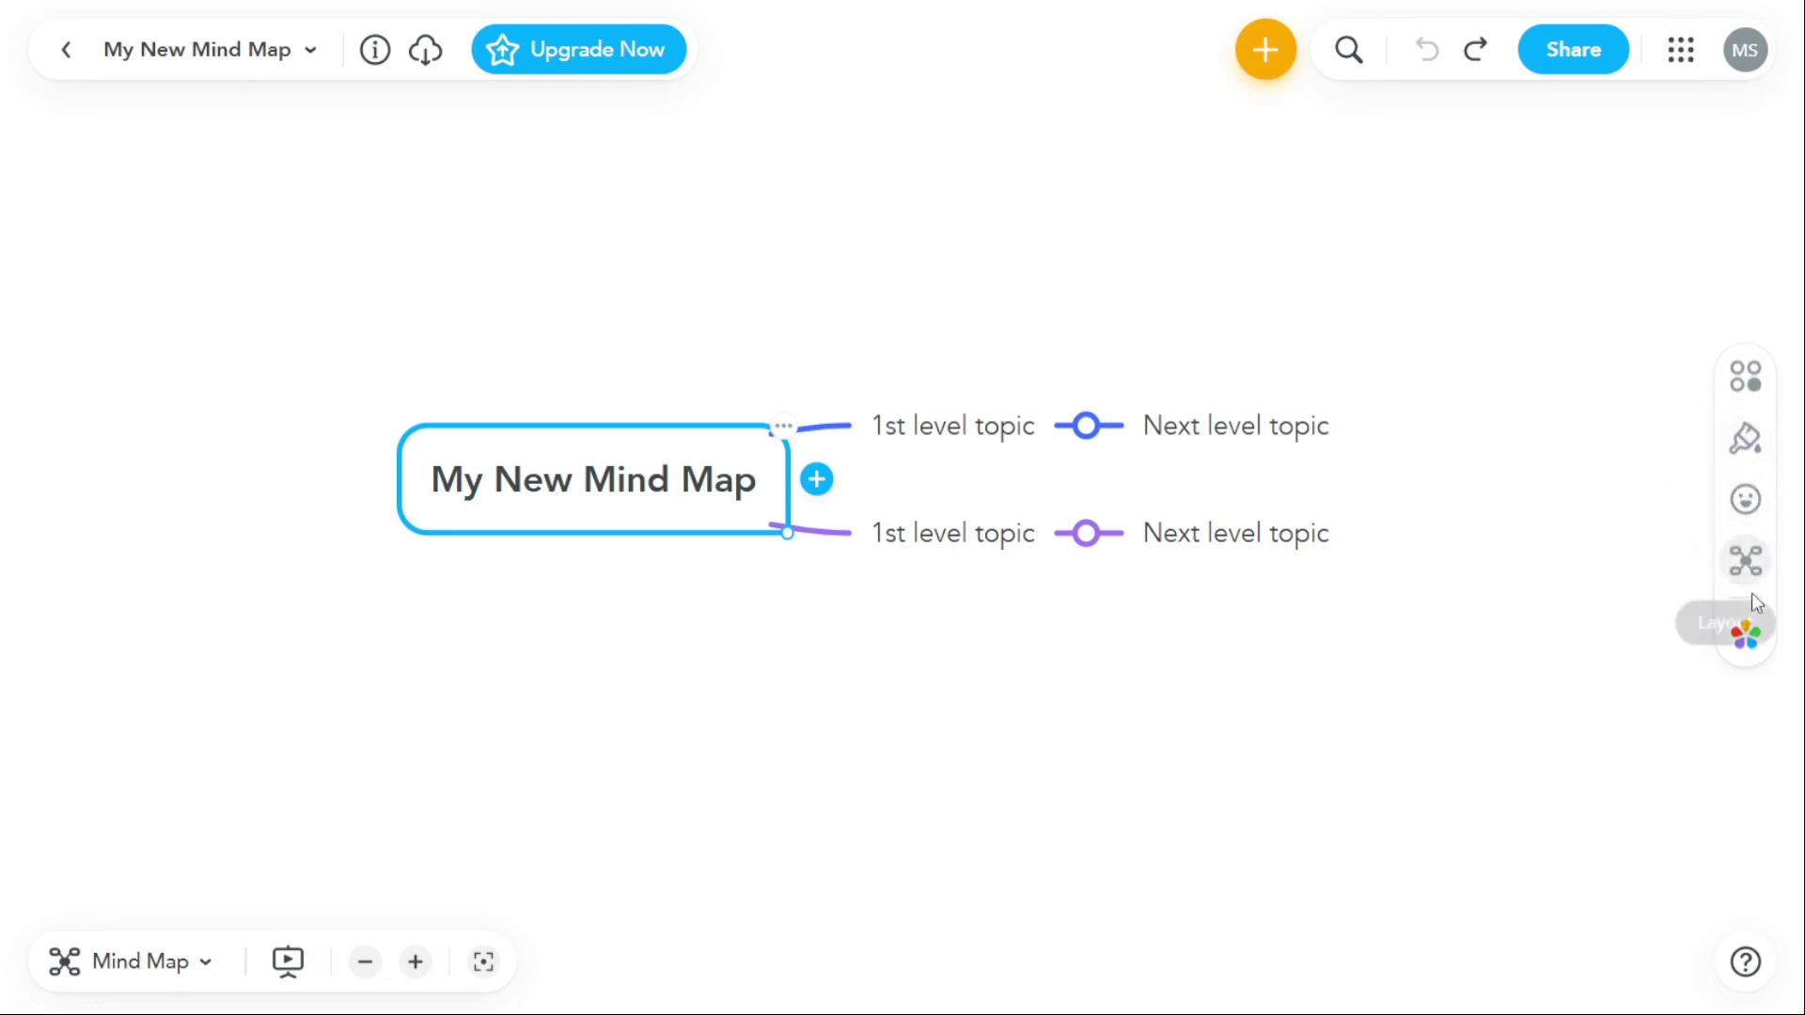
# Give the central topic a monospace font, turquoise fill and a euro icon
pyautogui.click(1746, 377)
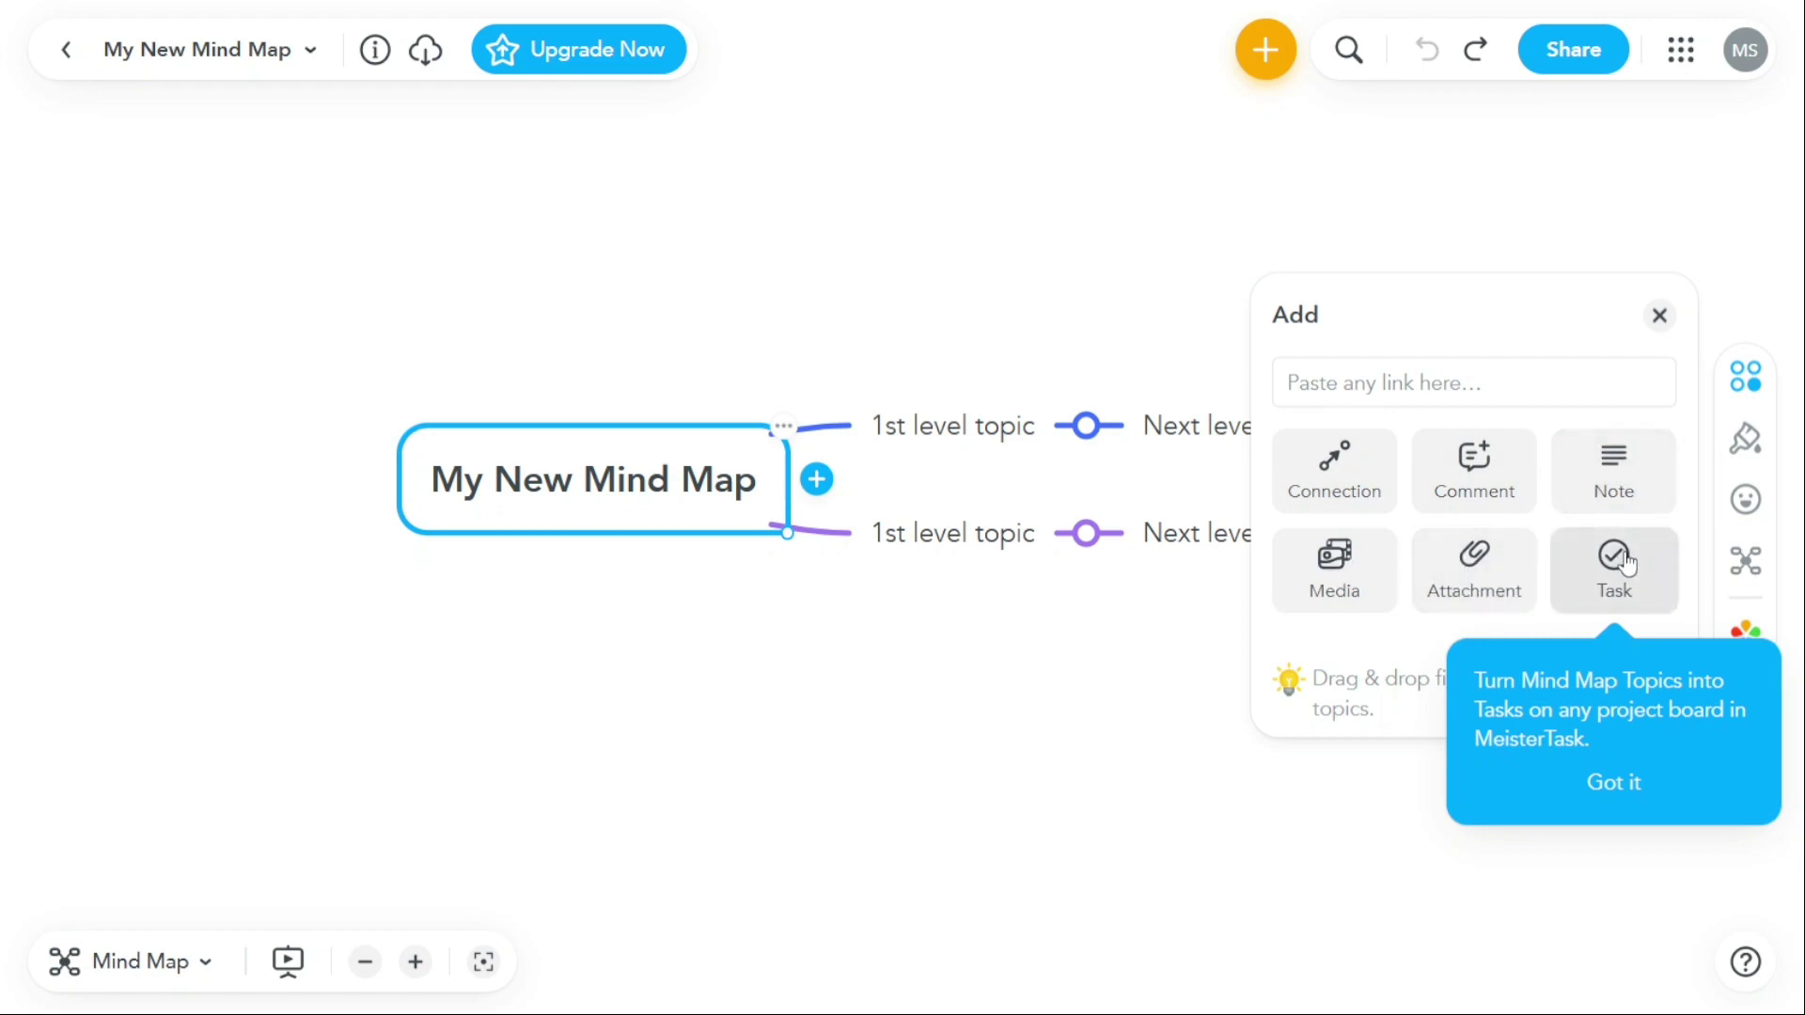
pyautogui.click(1746, 439)
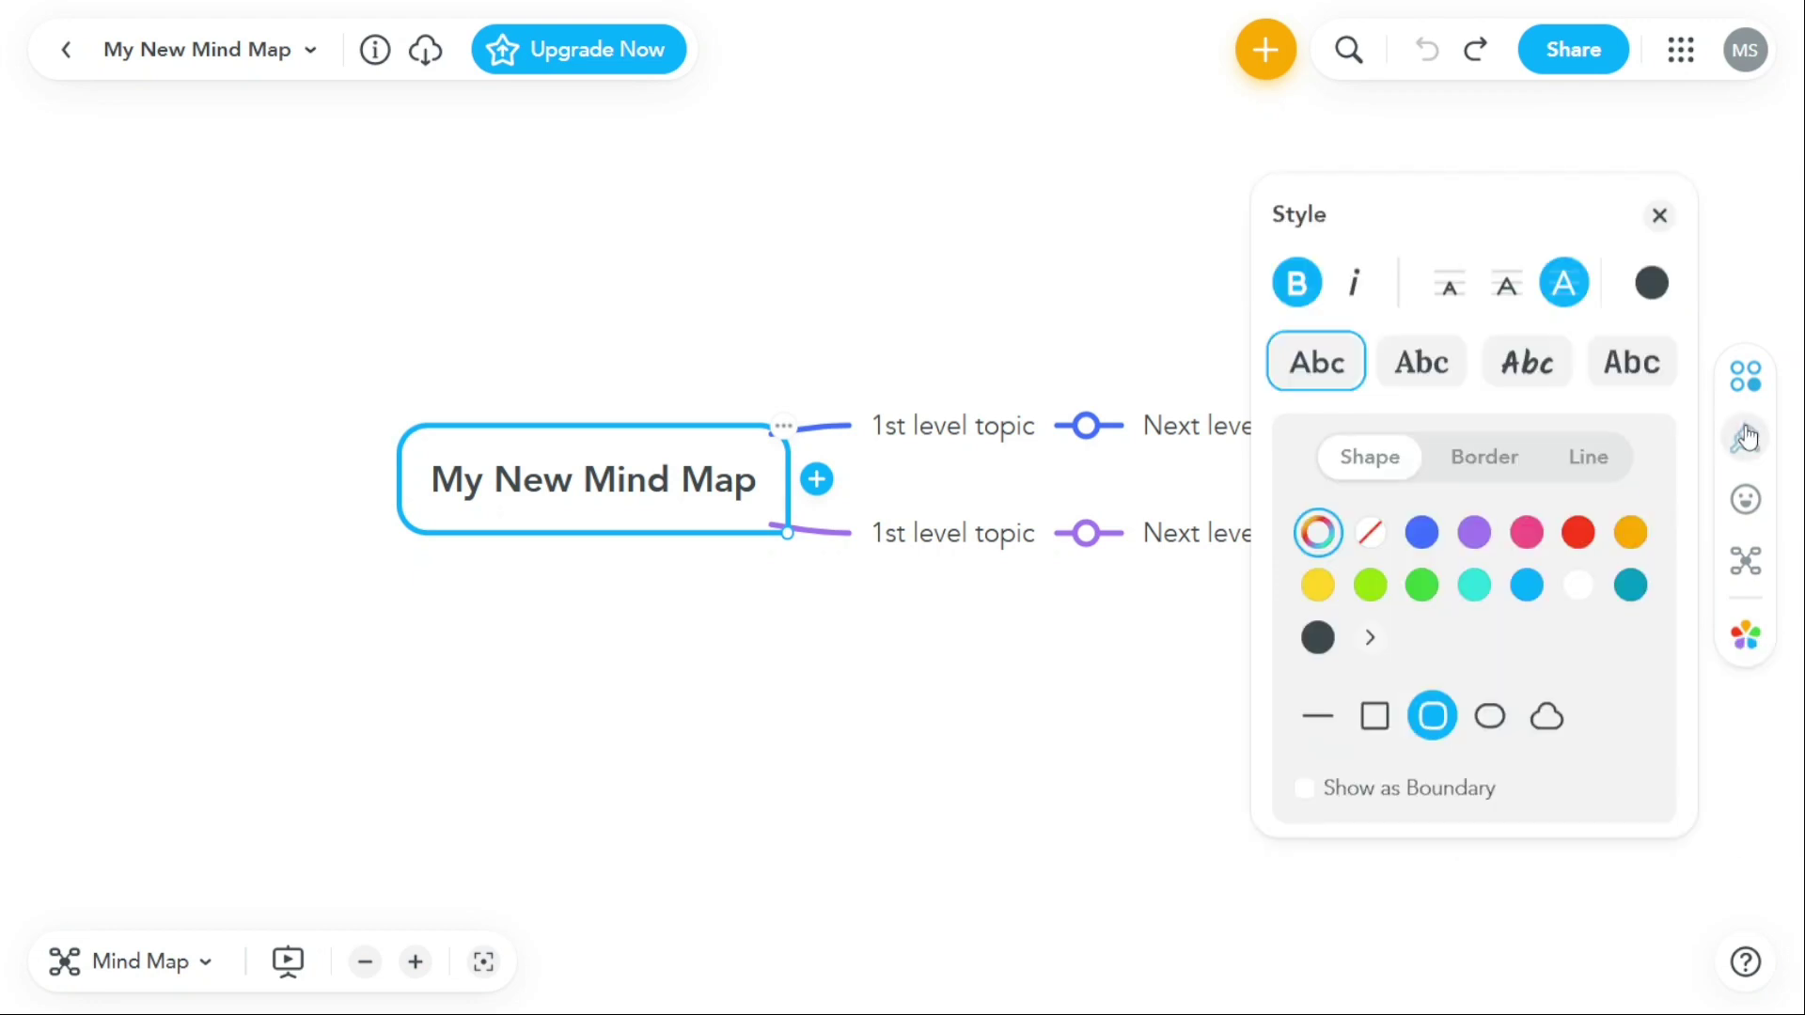
pyautogui.click(1419, 368)
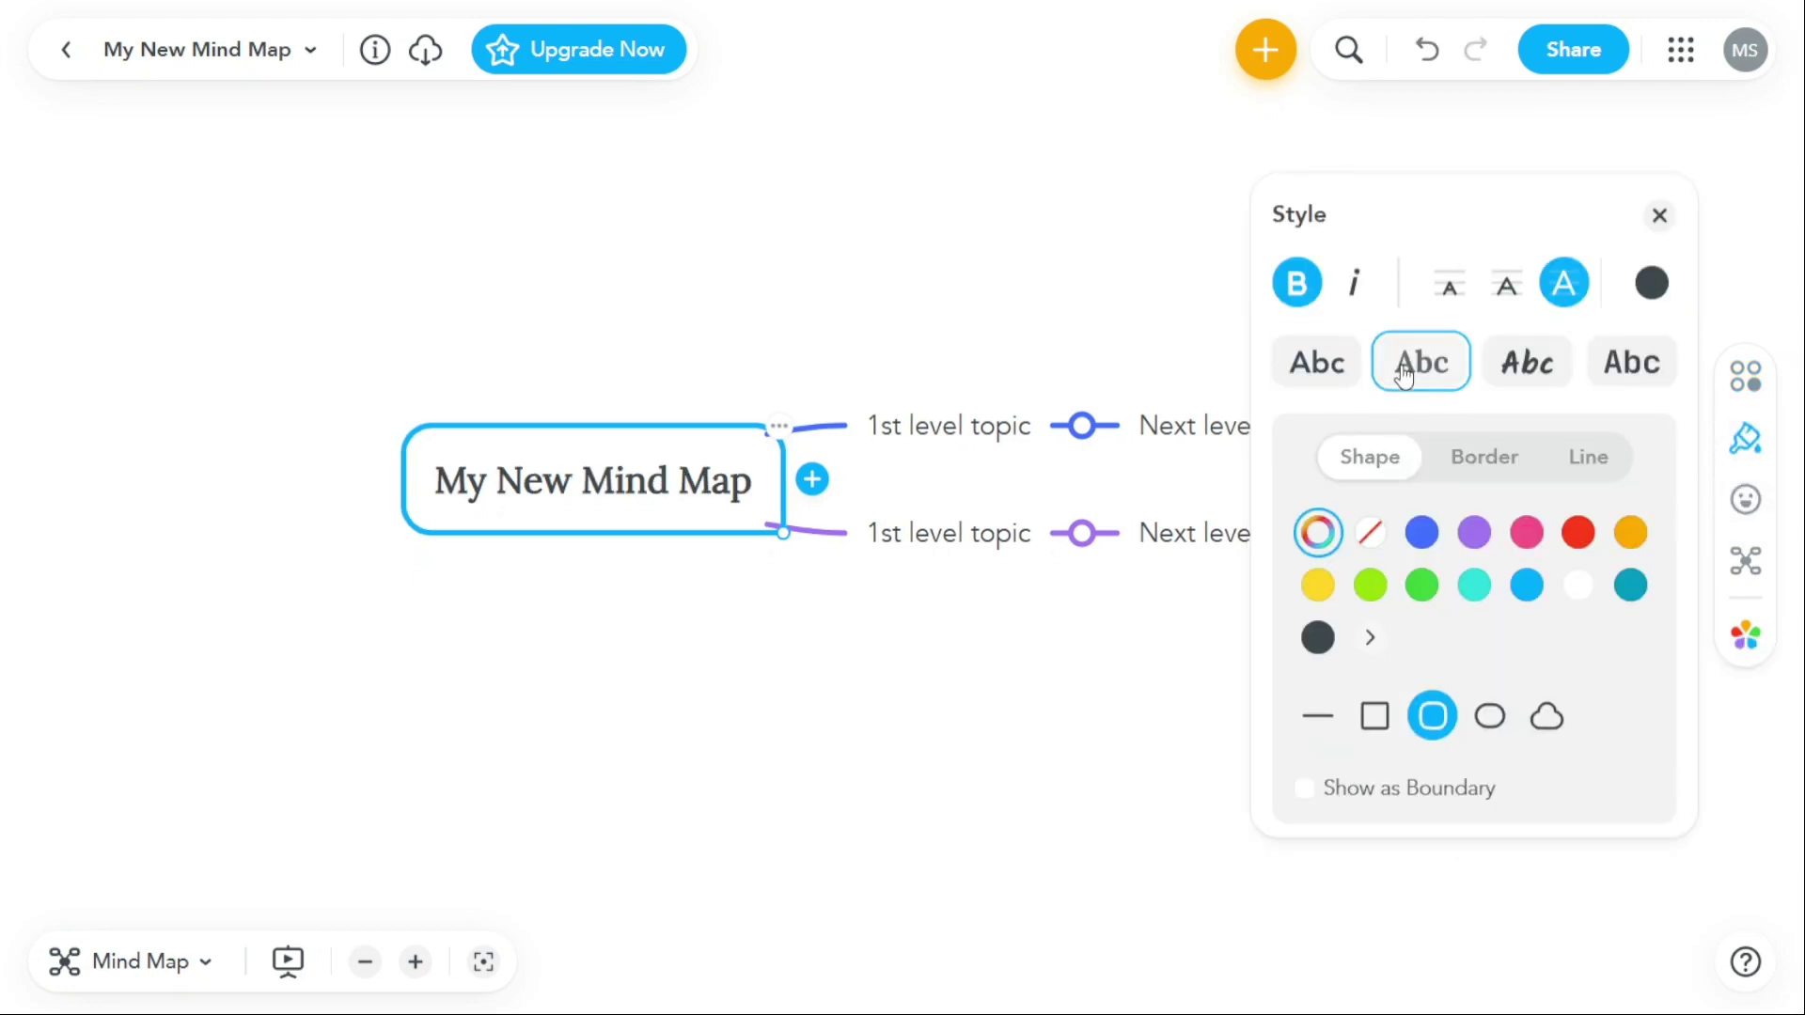
pyautogui.click(1507, 374)
pyautogui.click(1629, 365)
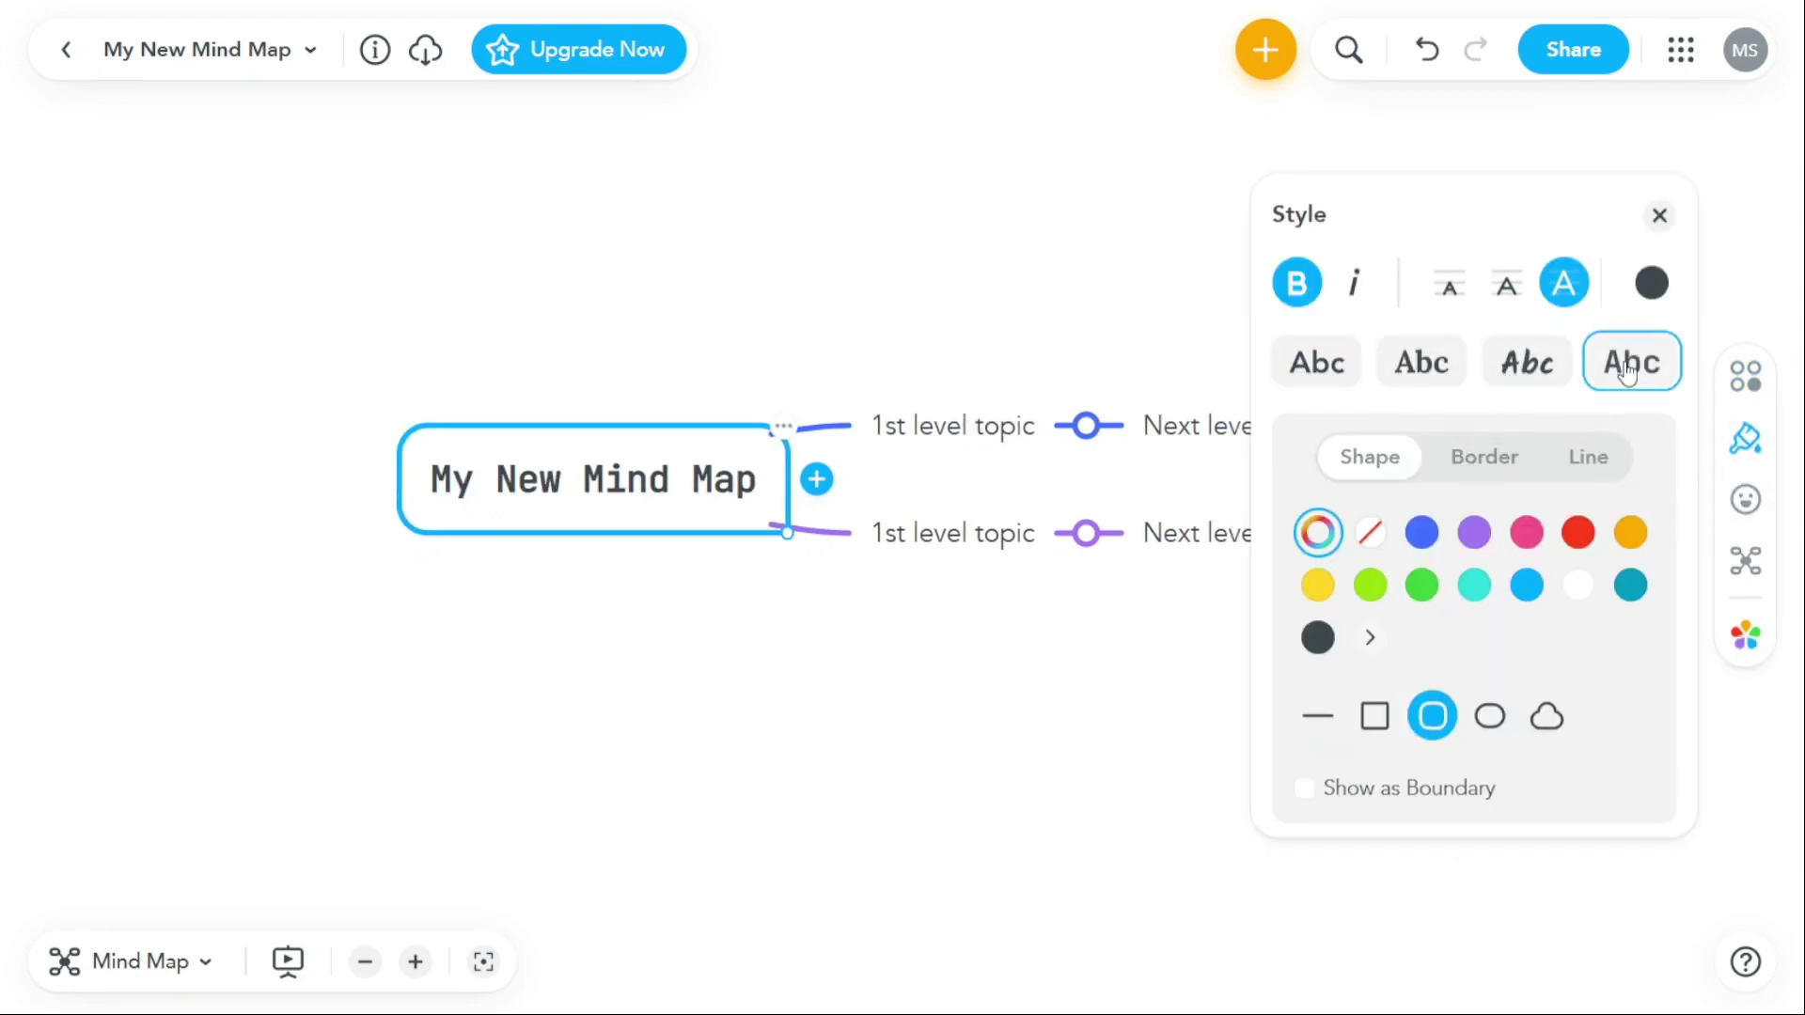
pyautogui.click(1474, 586)
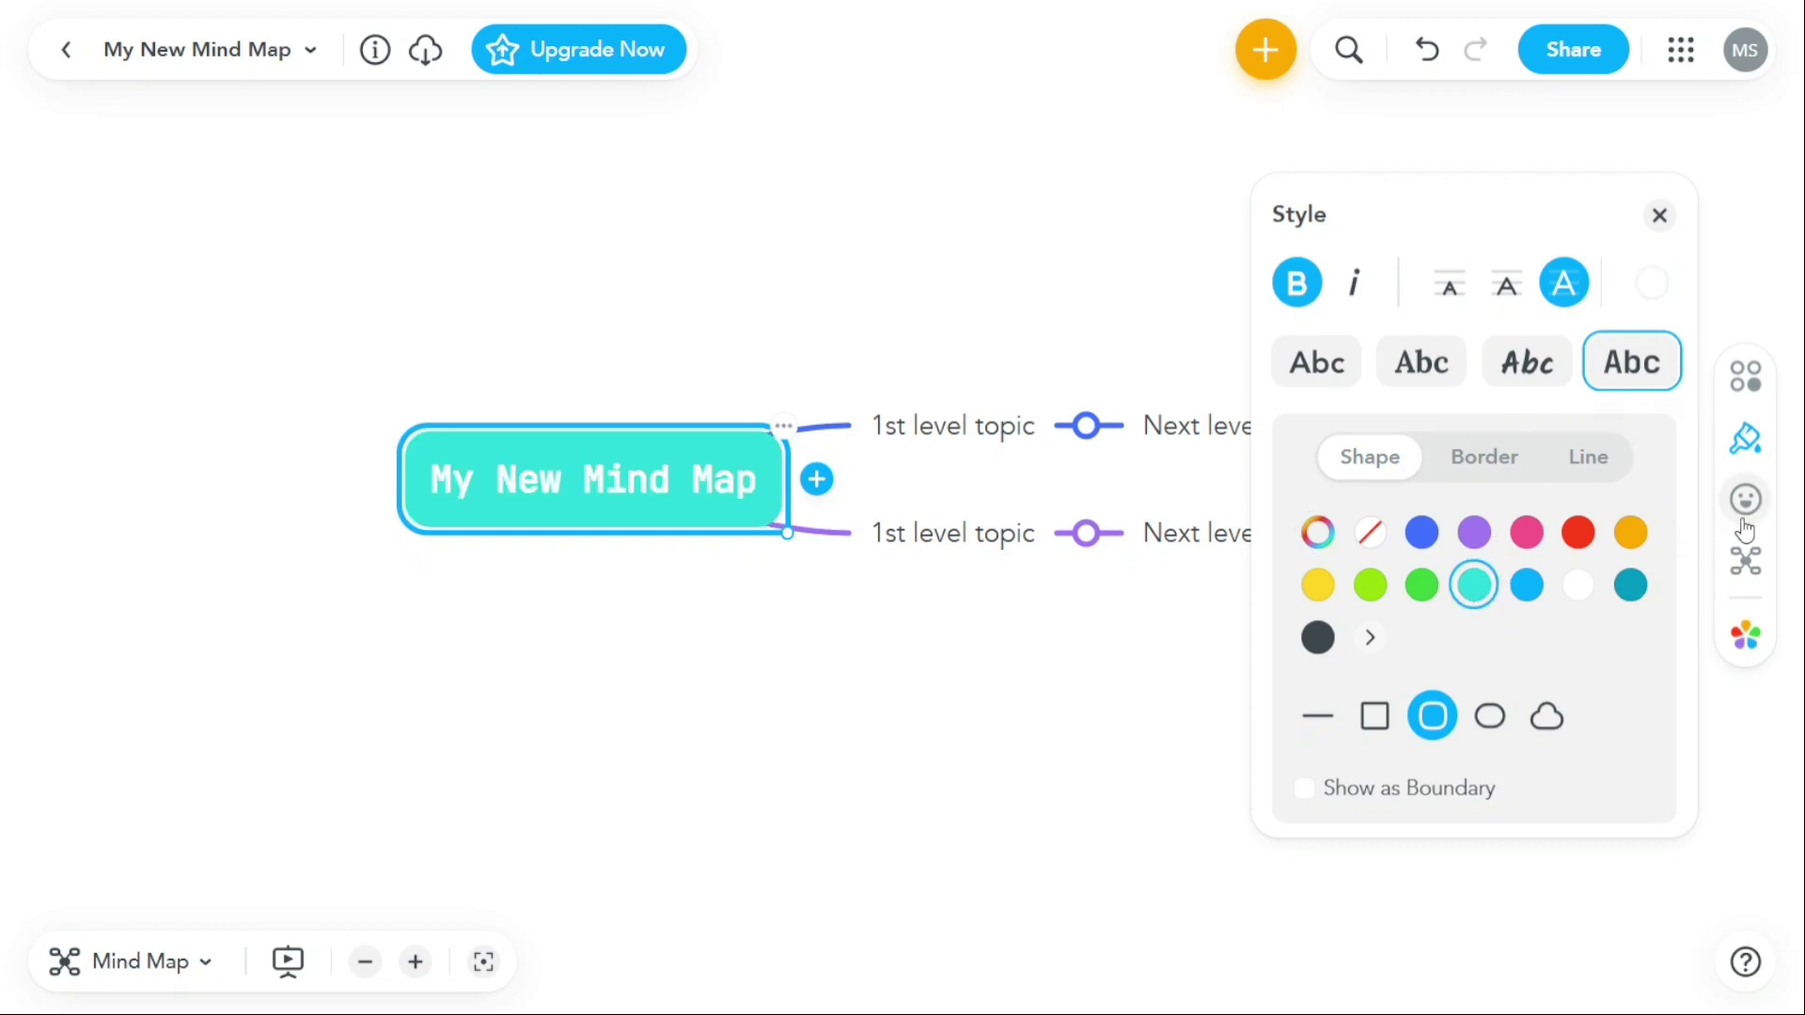
pyautogui.click(1746, 507)
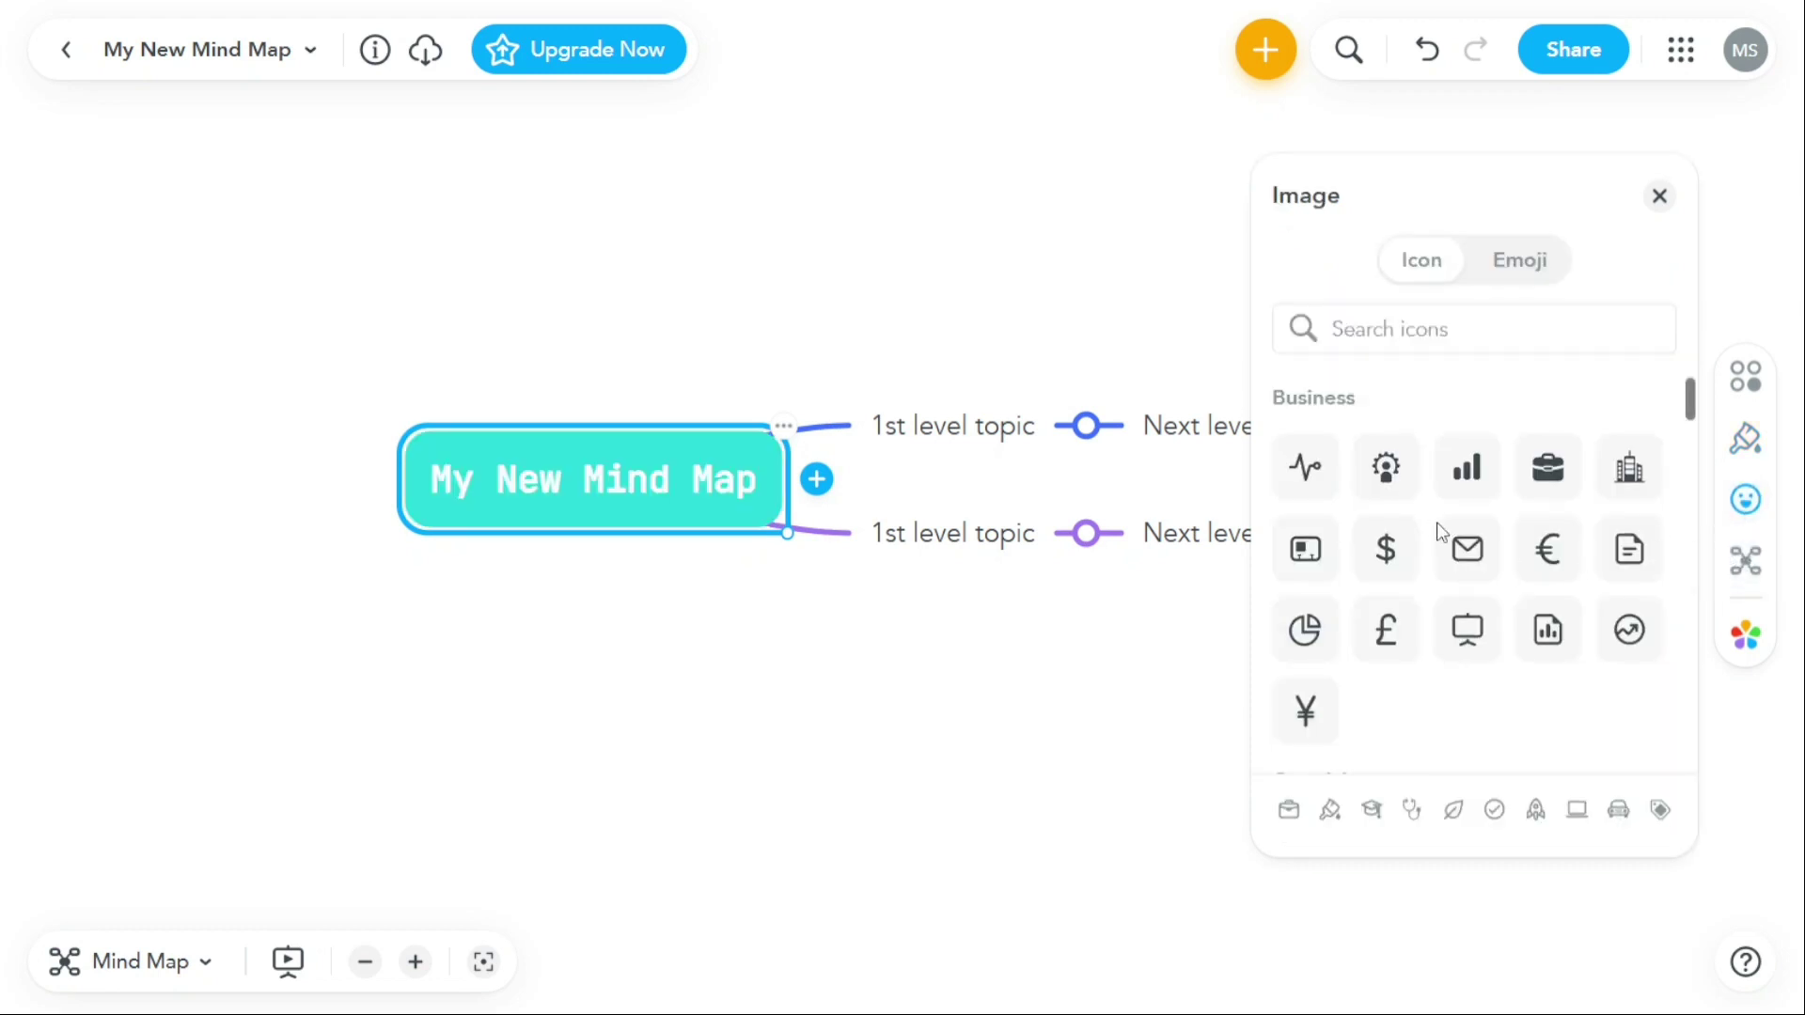
pyautogui.click(1538, 554)
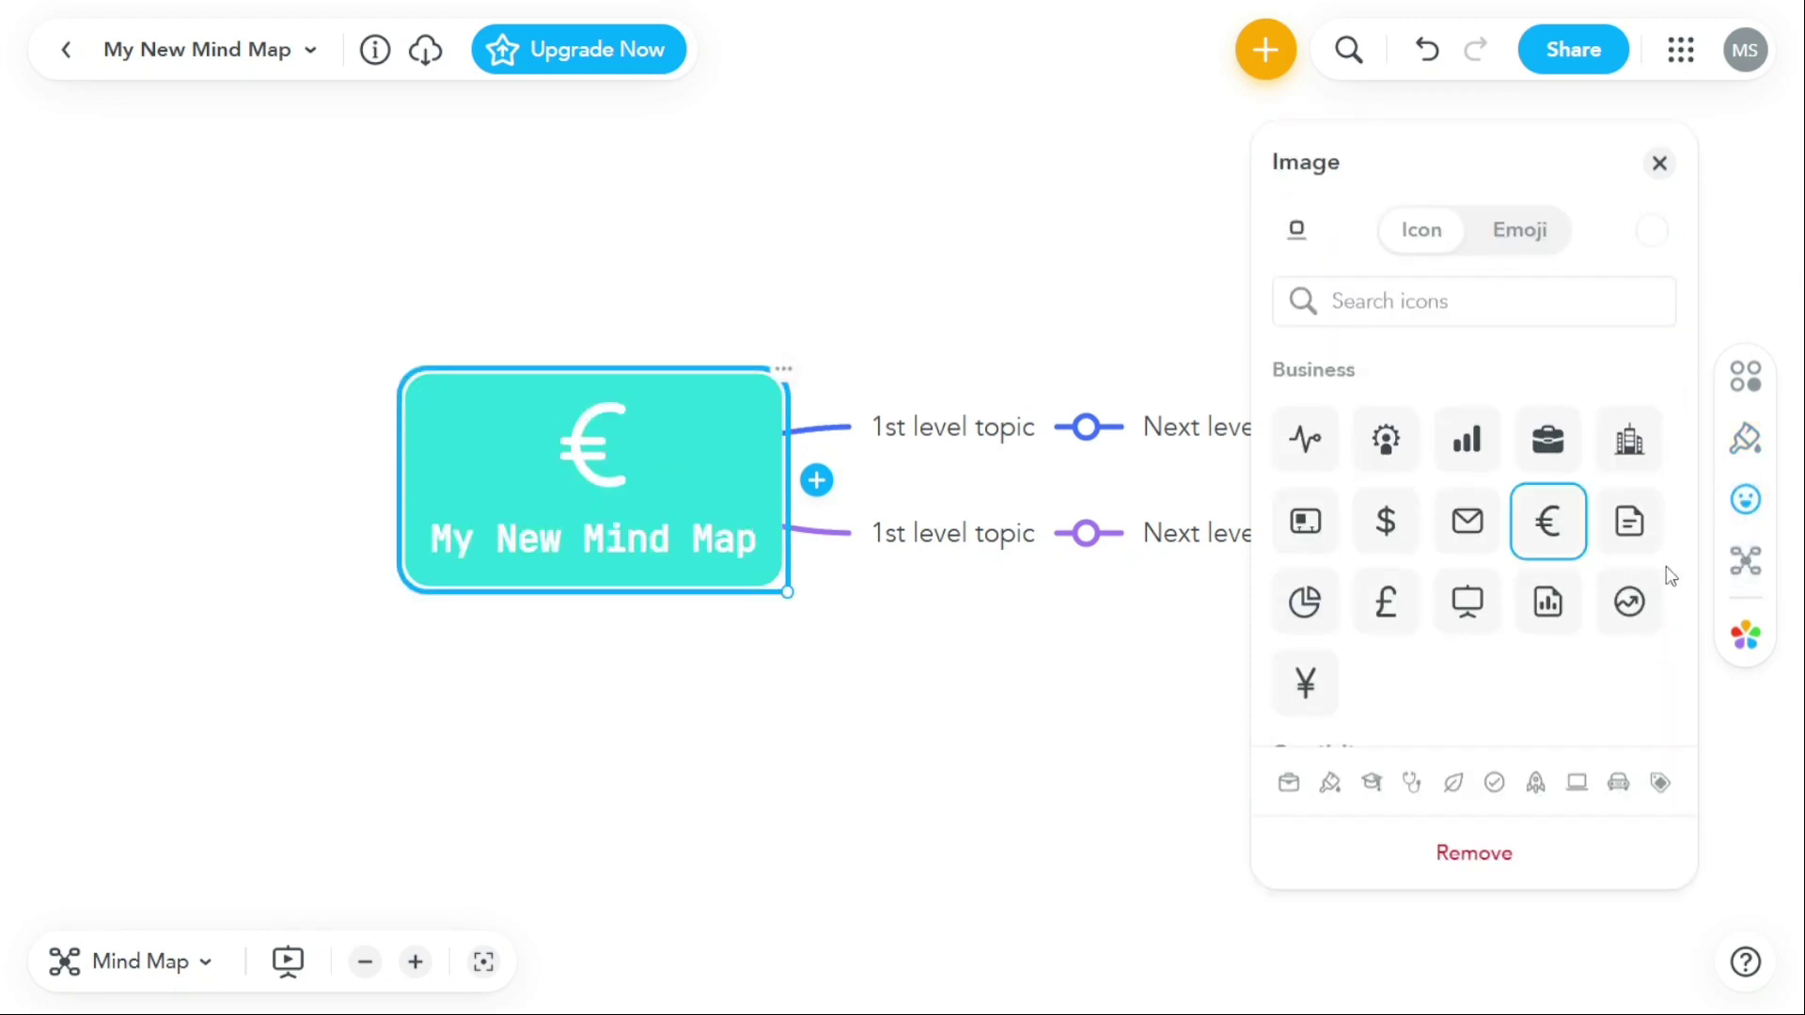
# Try the org chart and list layouts, then return to the mind-map layout
pyautogui.click(1742, 575)
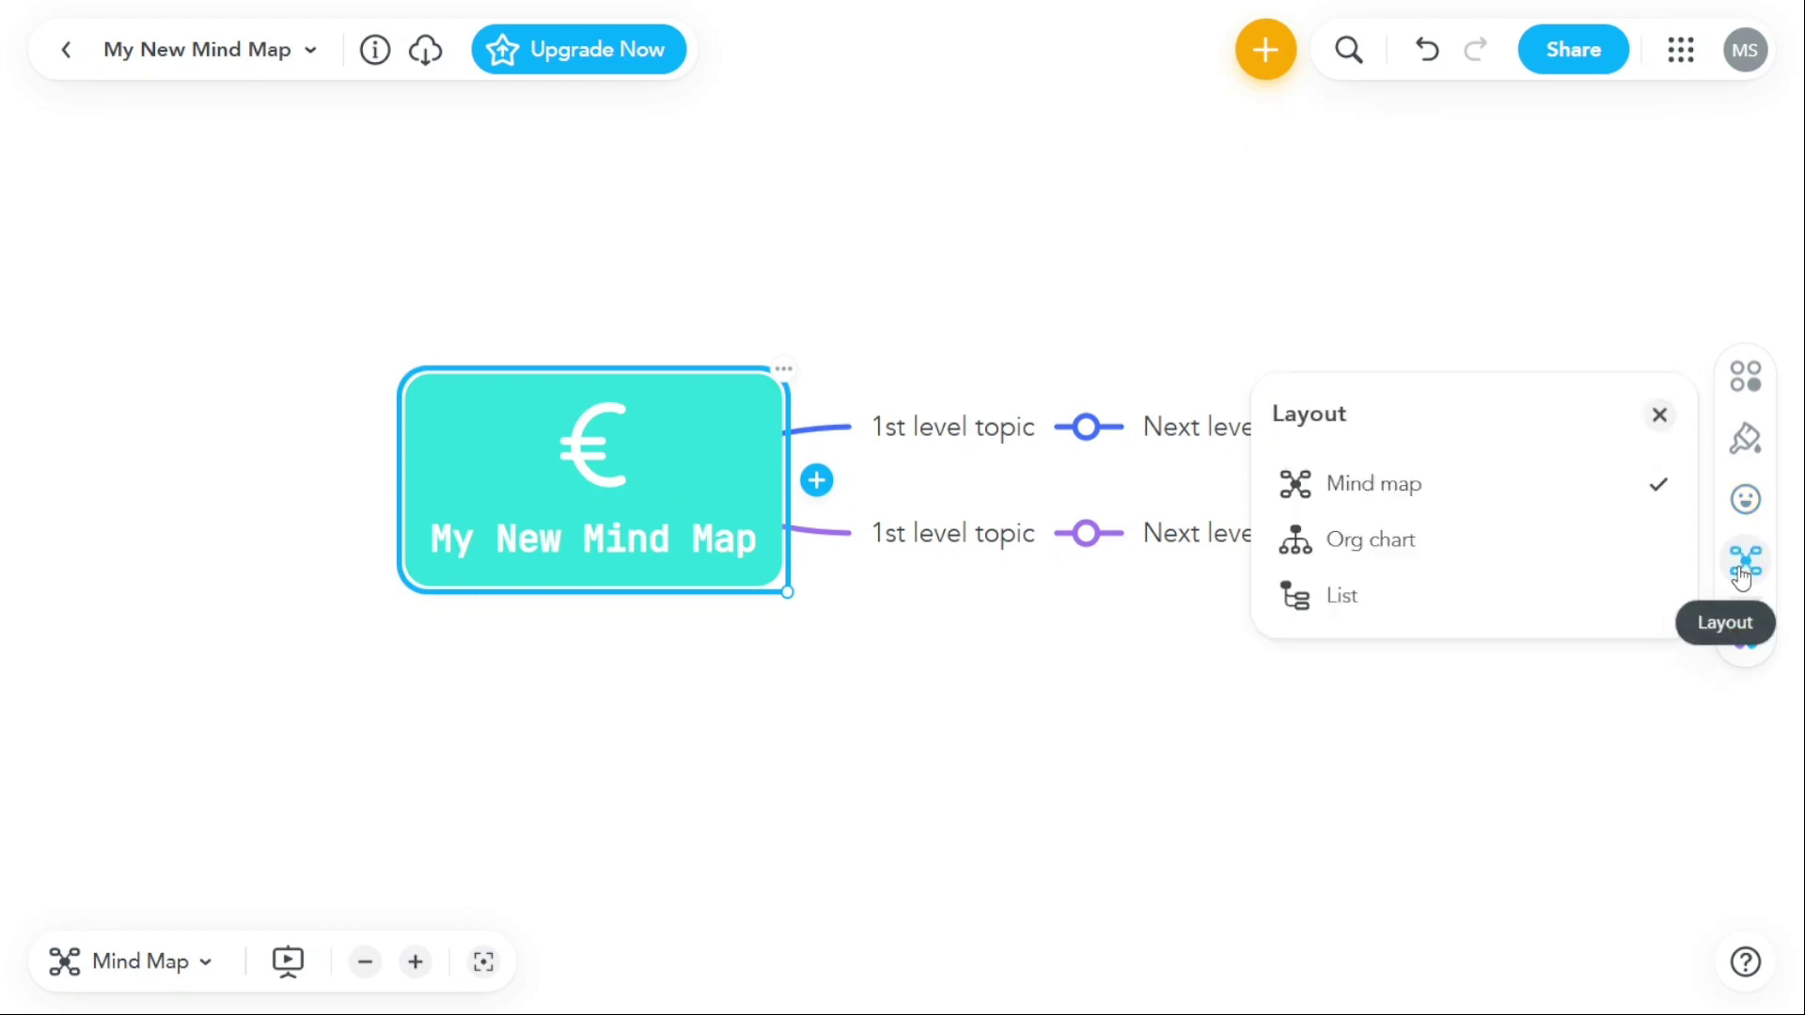
pyautogui.click(1391, 557)
pyautogui.click(1393, 597)
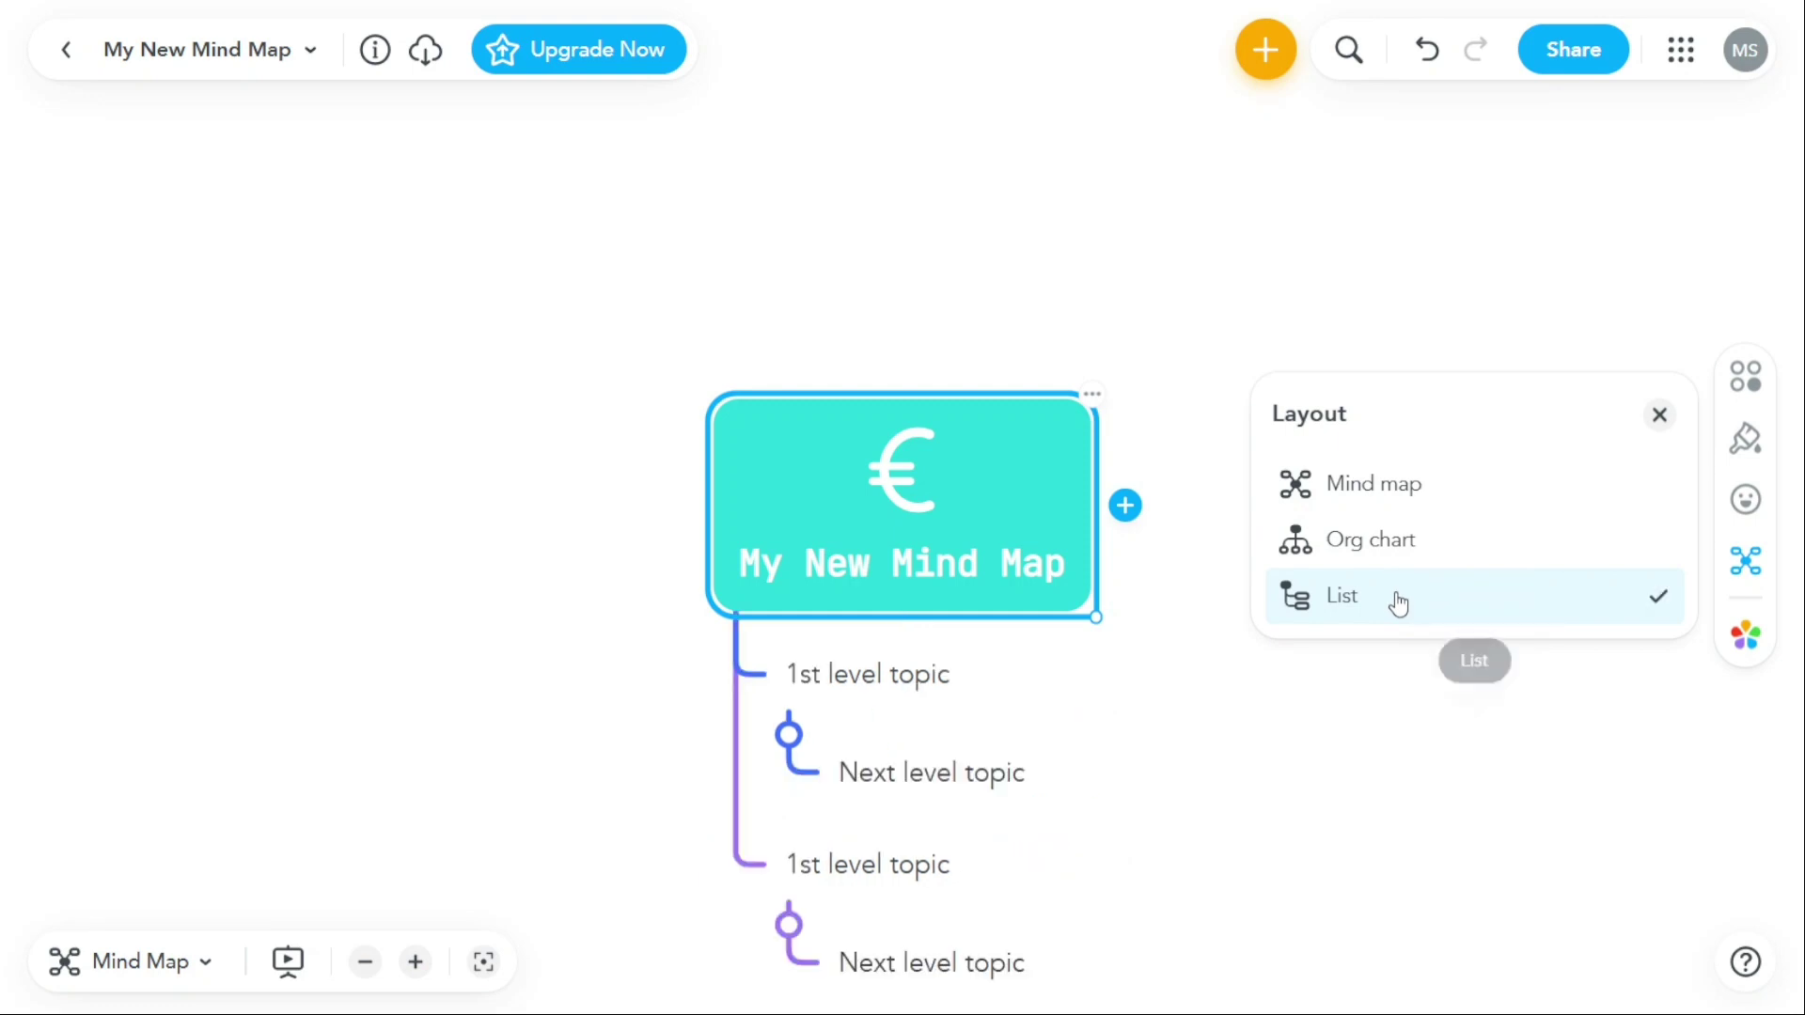
pyautogui.click(1406, 498)
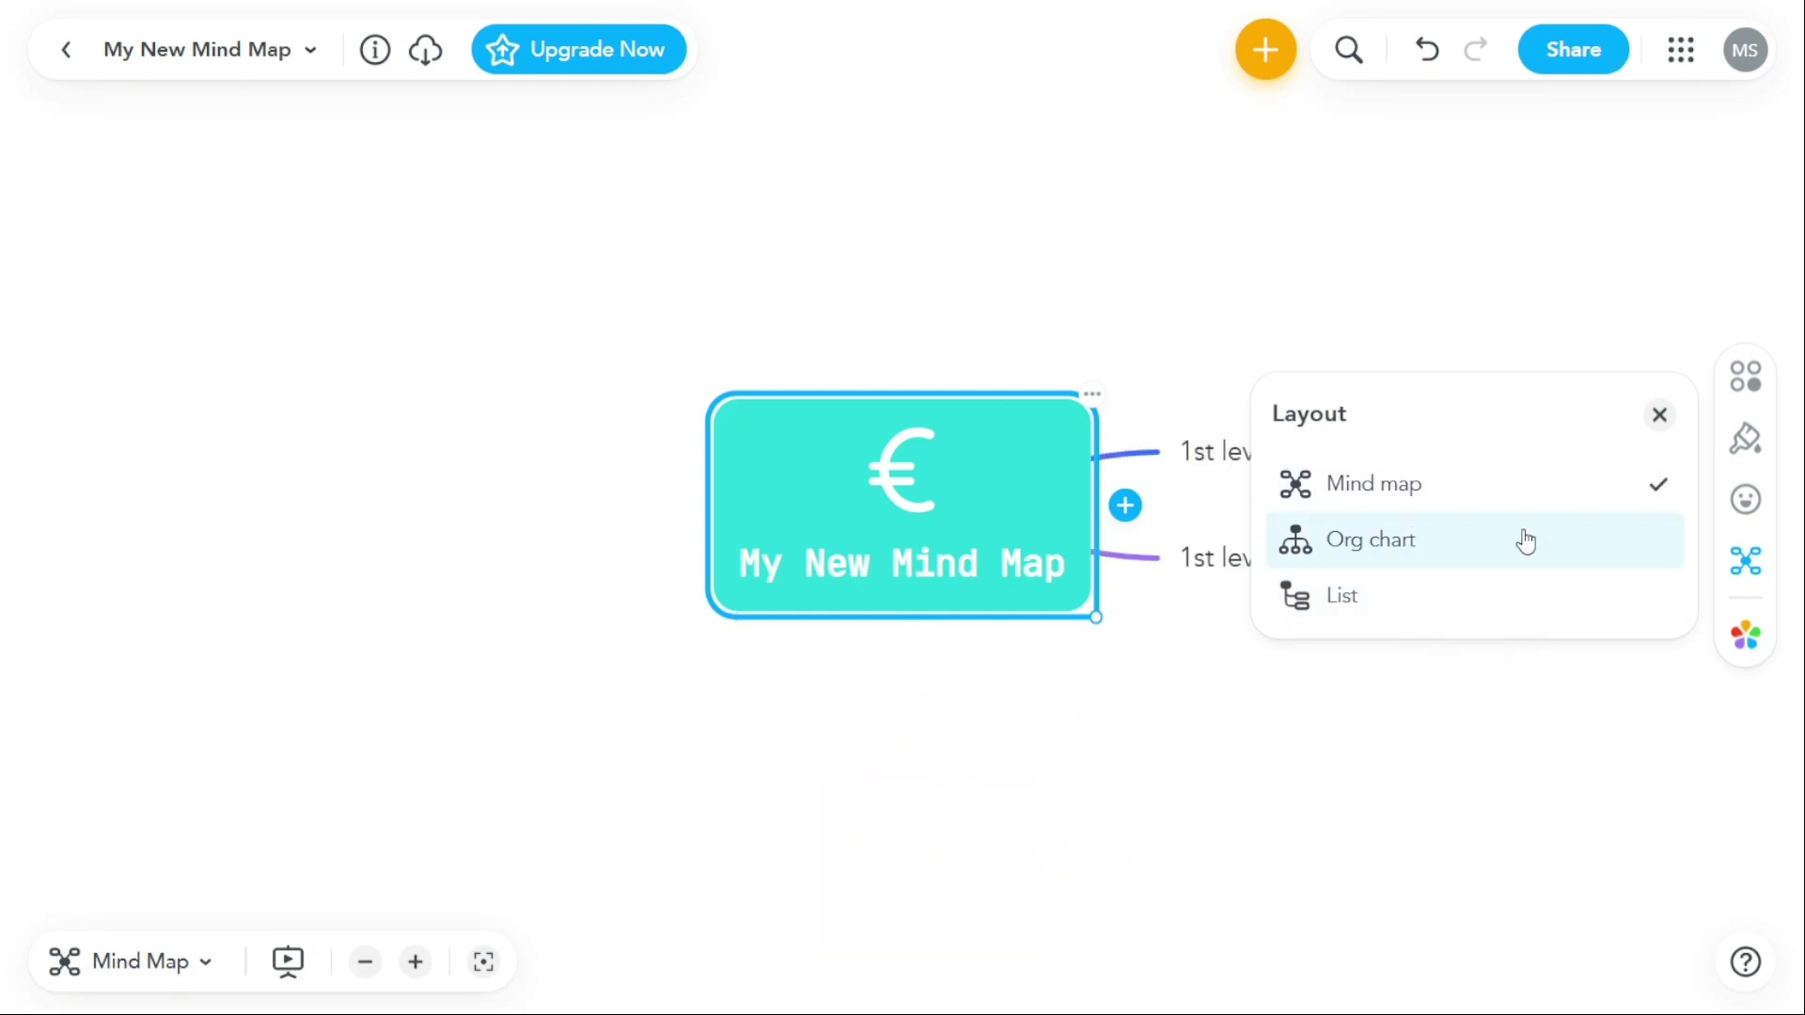
# Apply the Color Burst theme to the map
pyautogui.click(1739, 634)
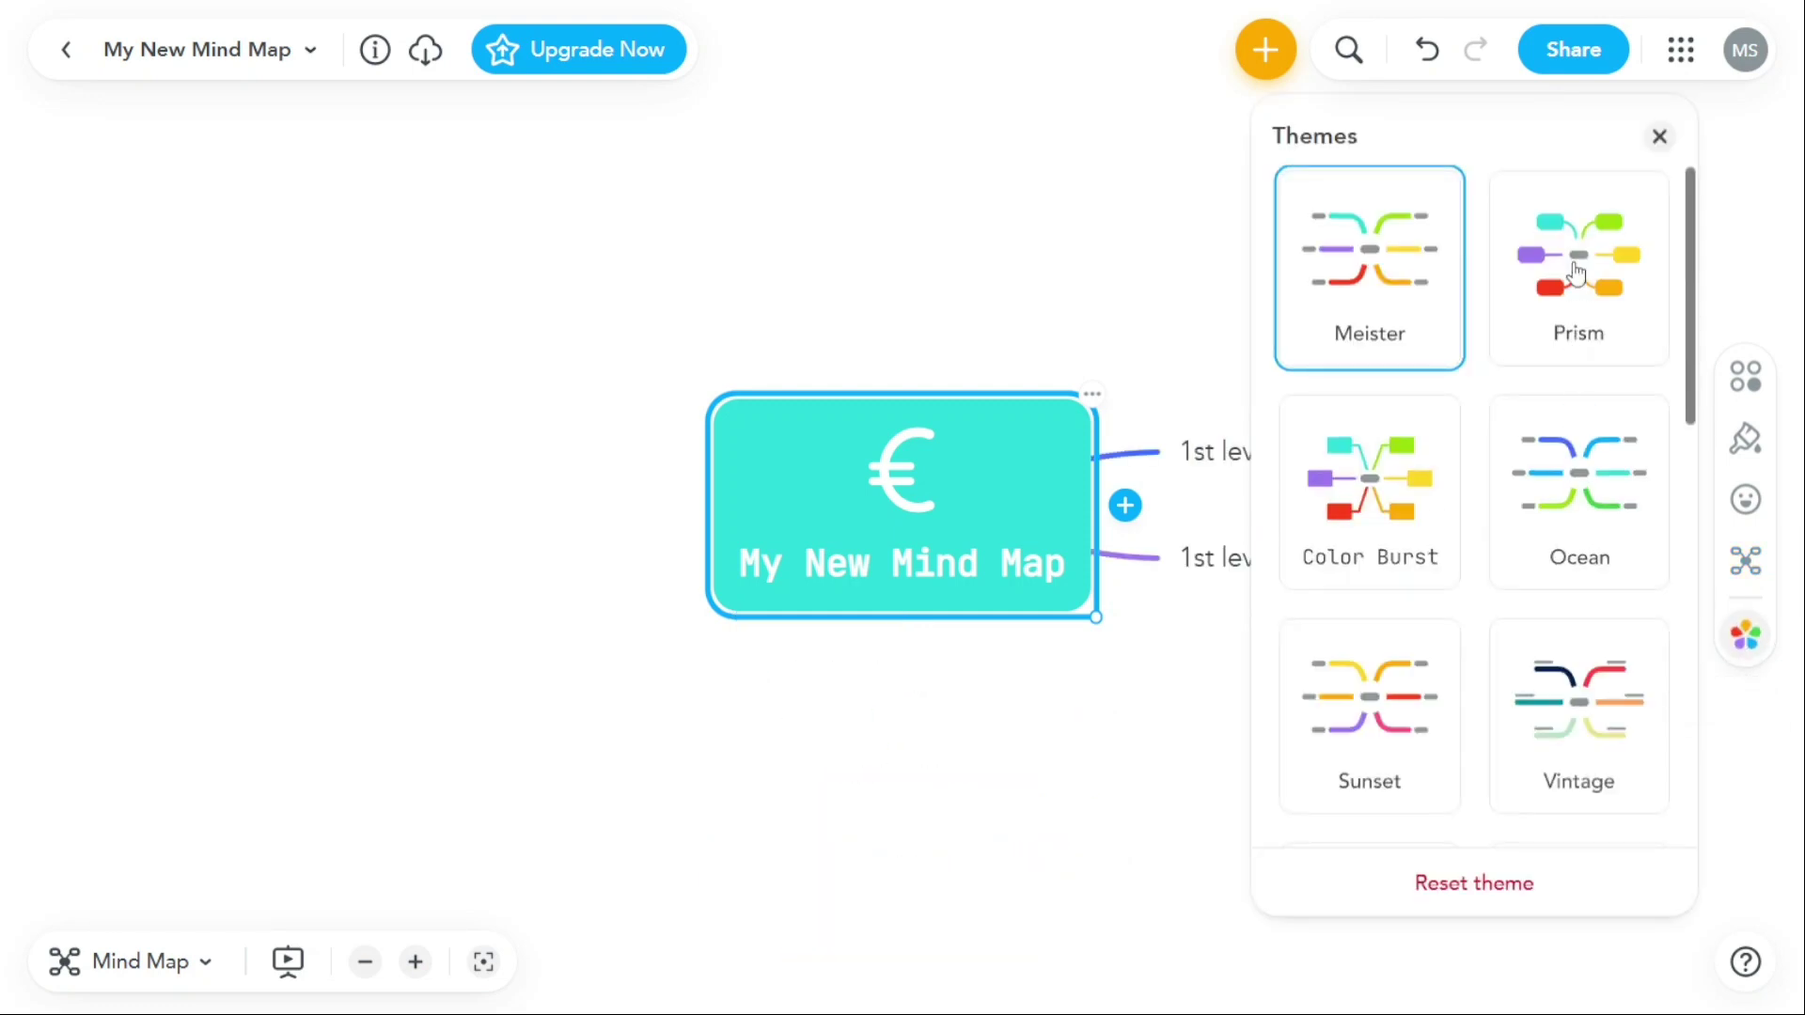
pyautogui.click(1576, 274)
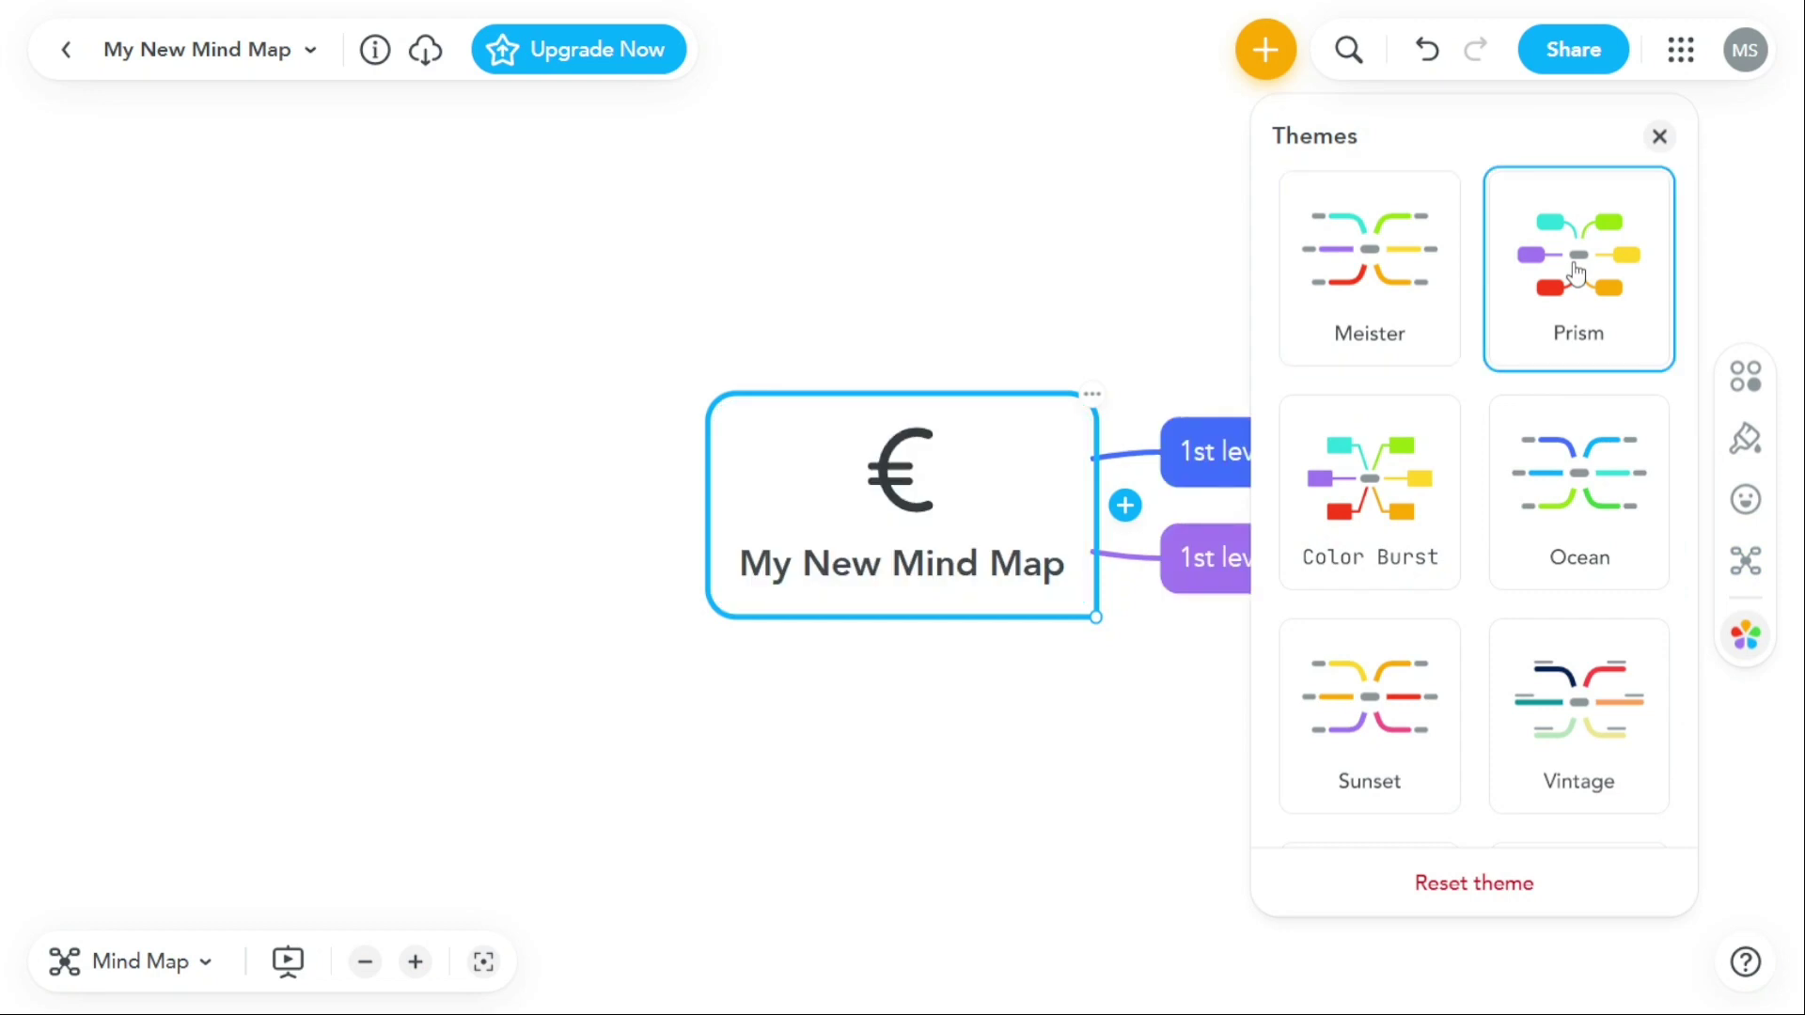
pyautogui.click(1374, 482)
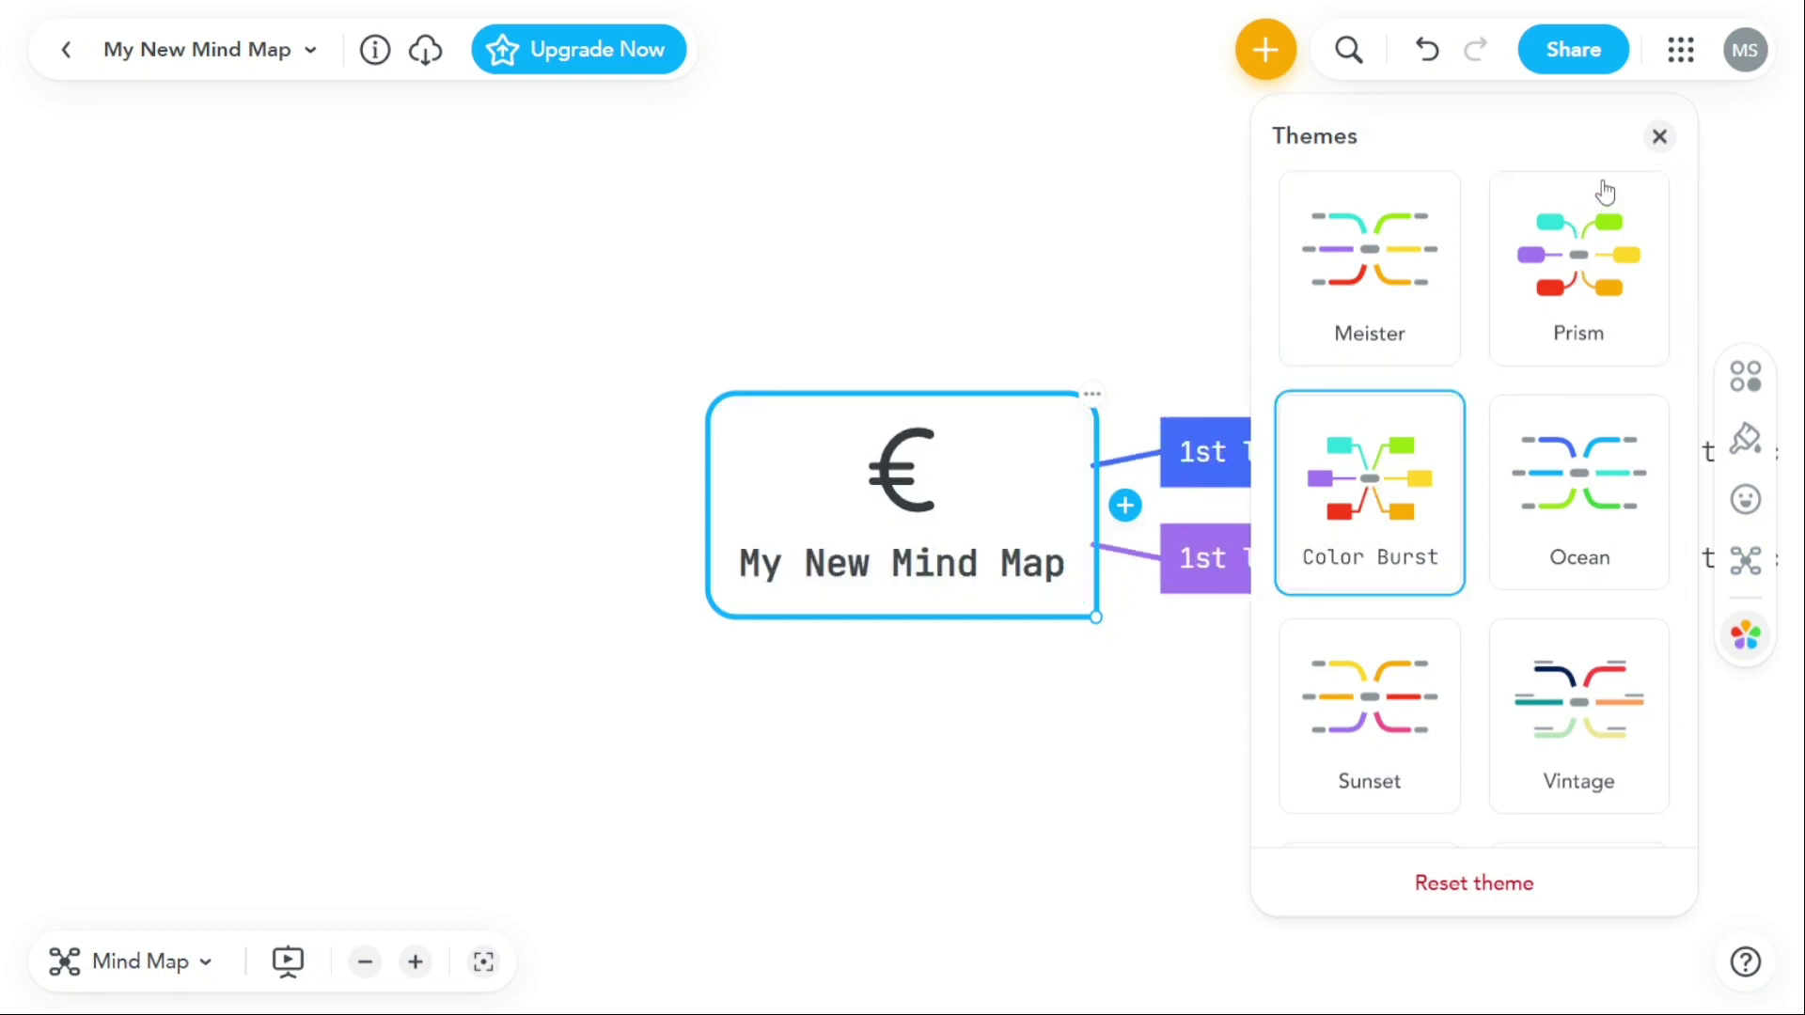
pyautogui.click(1658, 137)
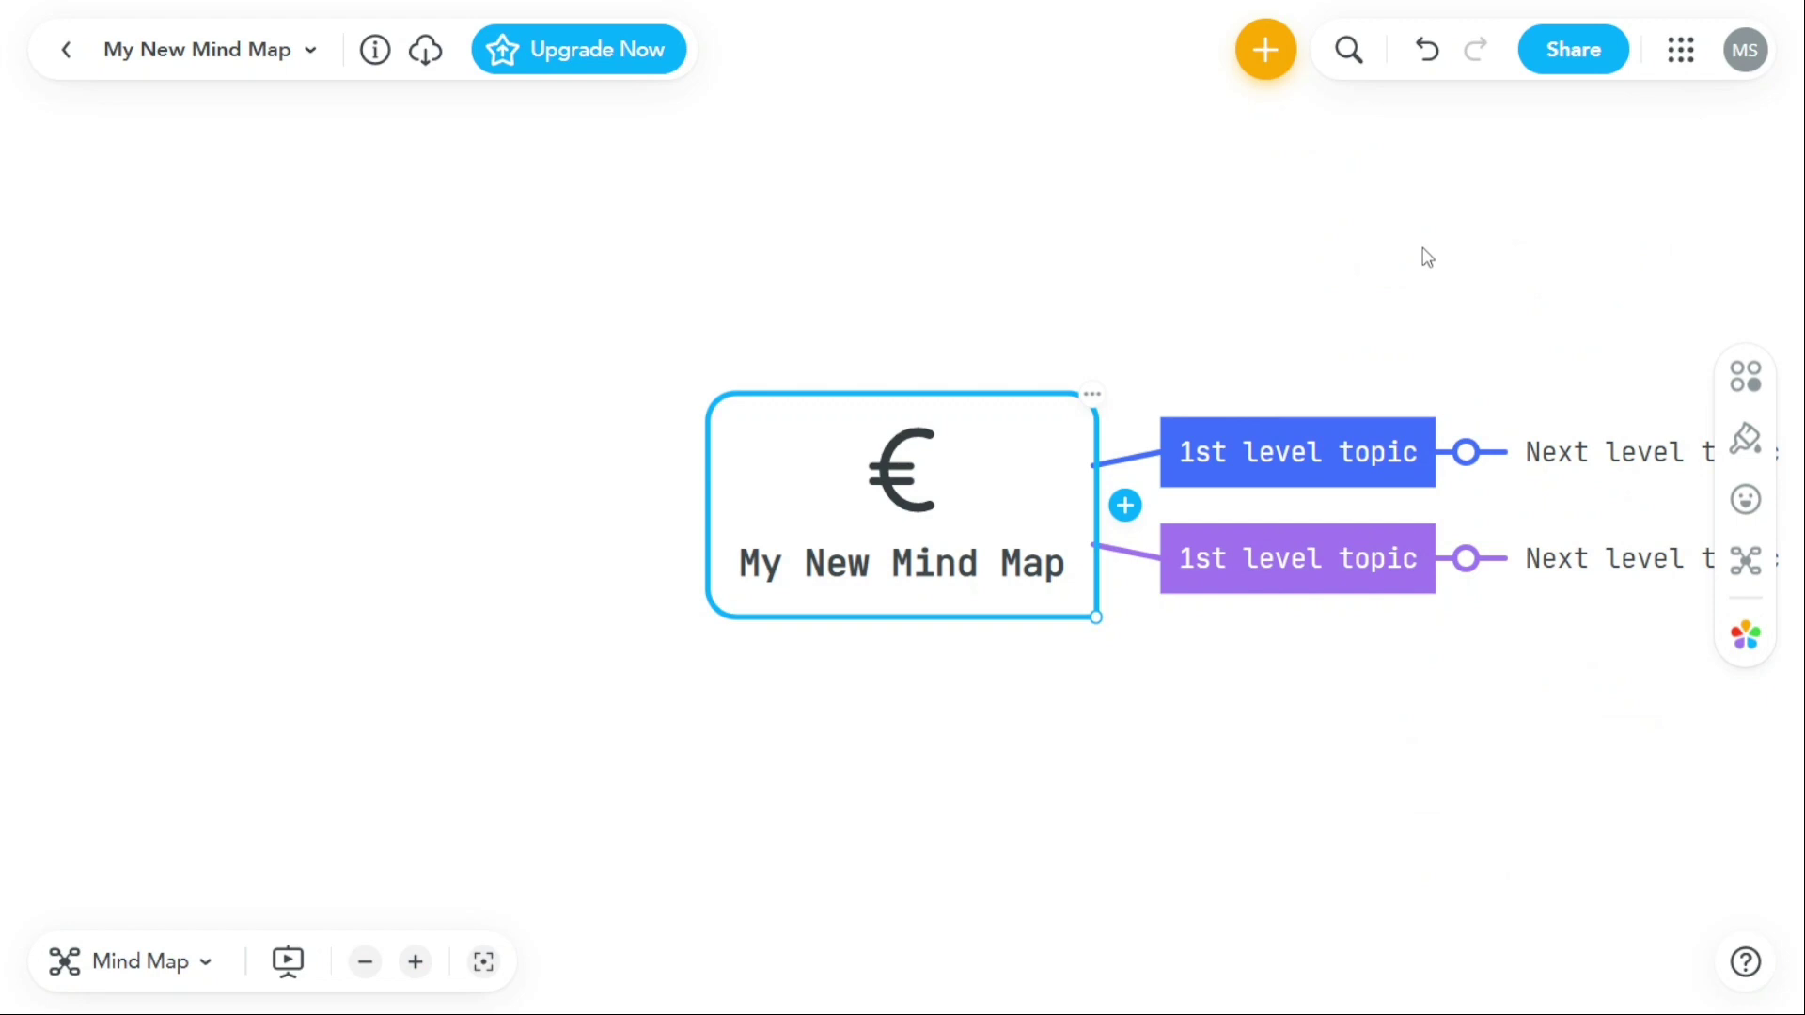
pyautogui.click(1570, 51)
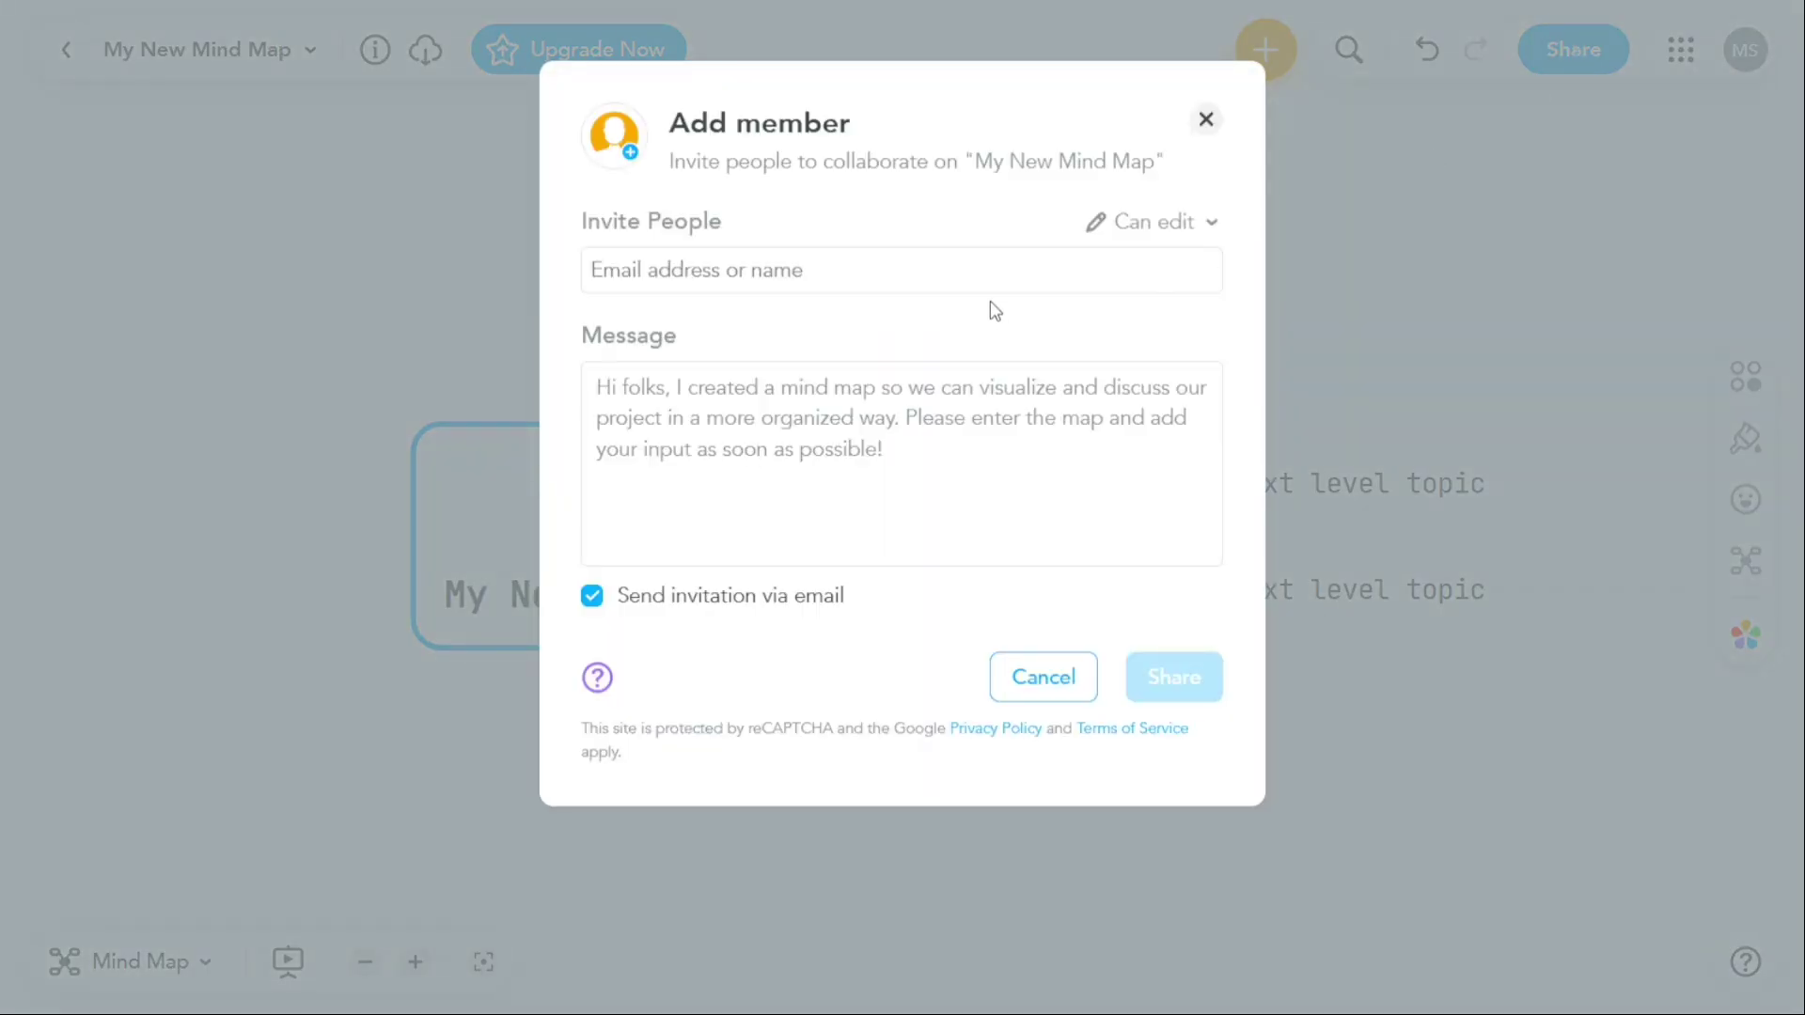
pyautogui.click(1195, 230)
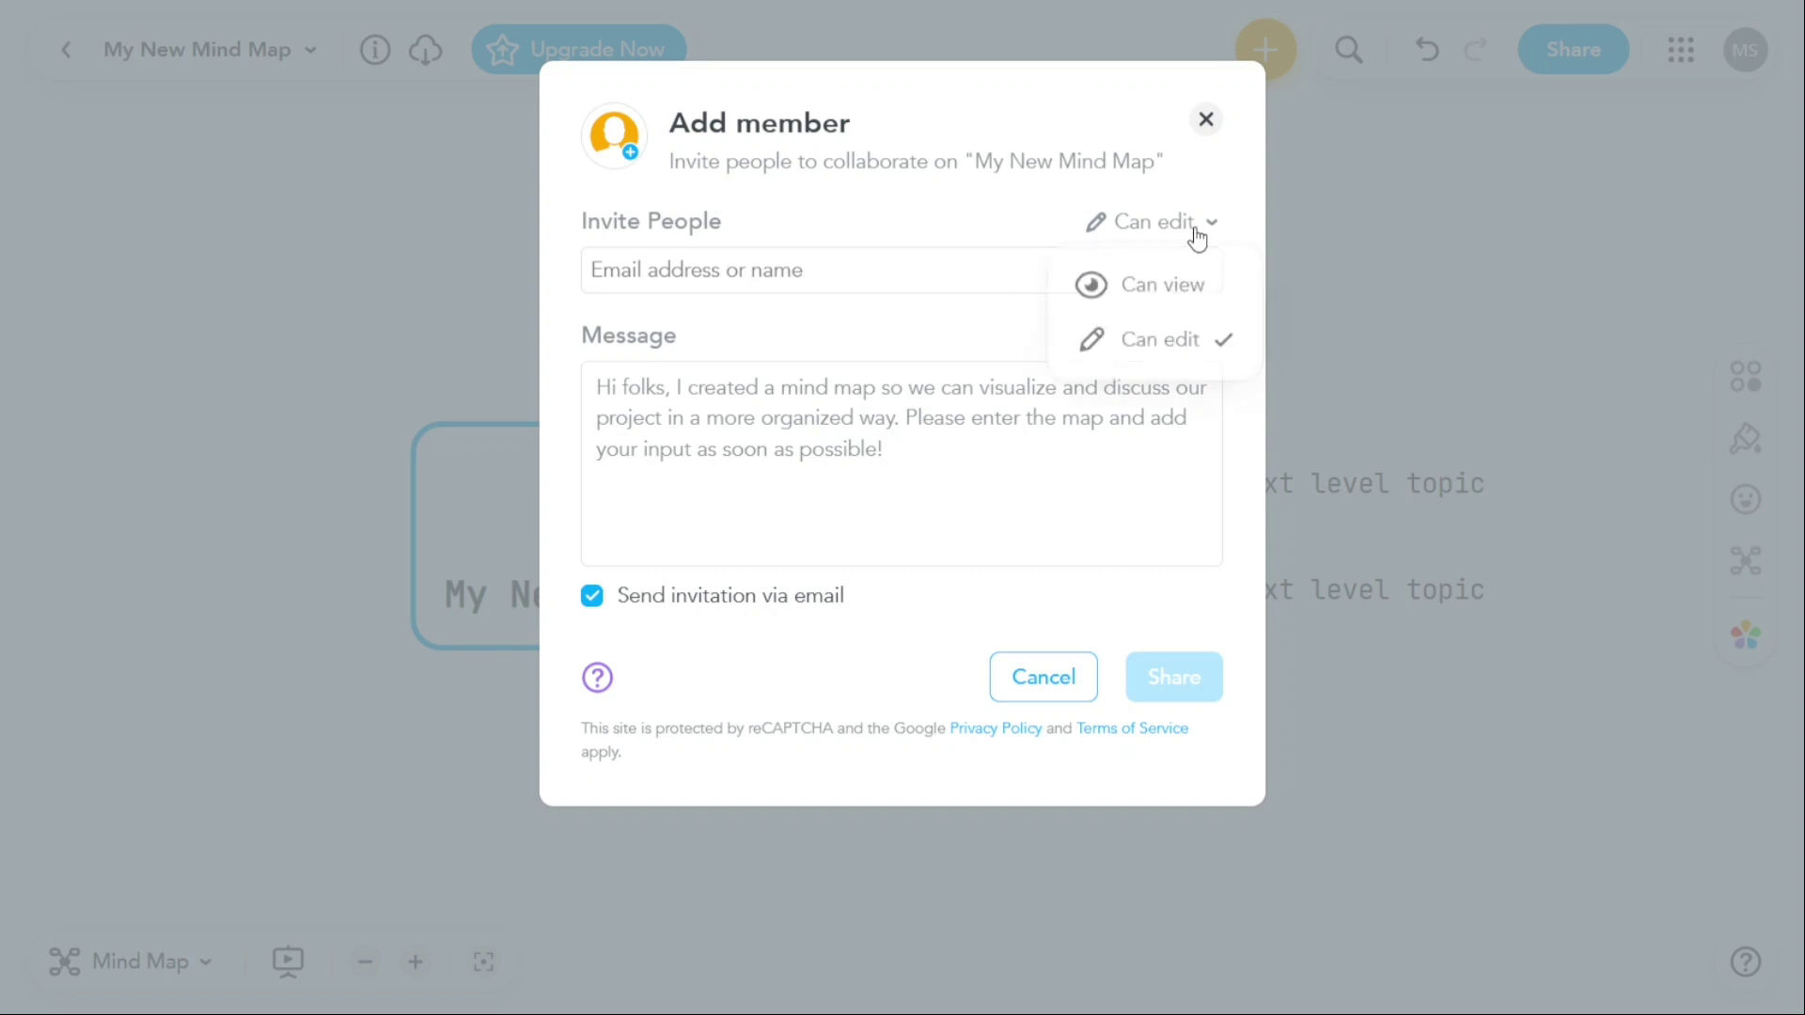
pyautogui.click(1033, 225)
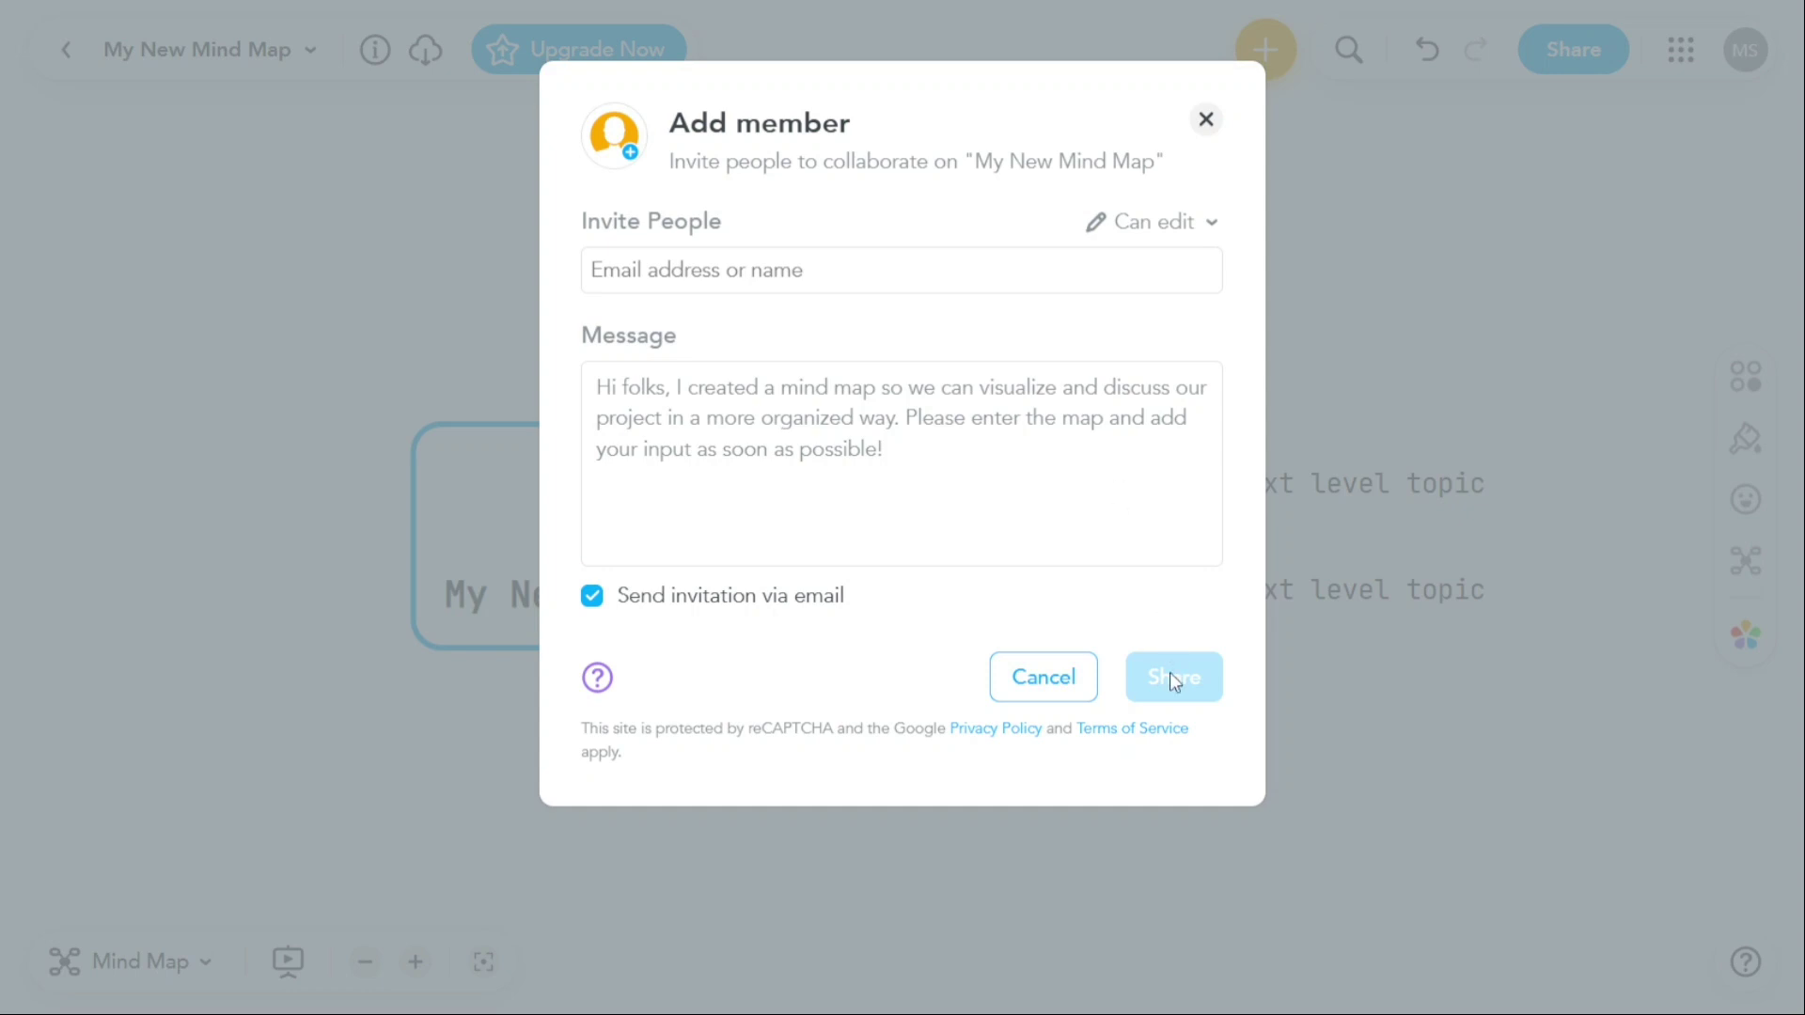
# Dismiss the invite dialog and remove the euro icon from the 'My New Mind Map' central topic
pyautogui.click(1206, 118)
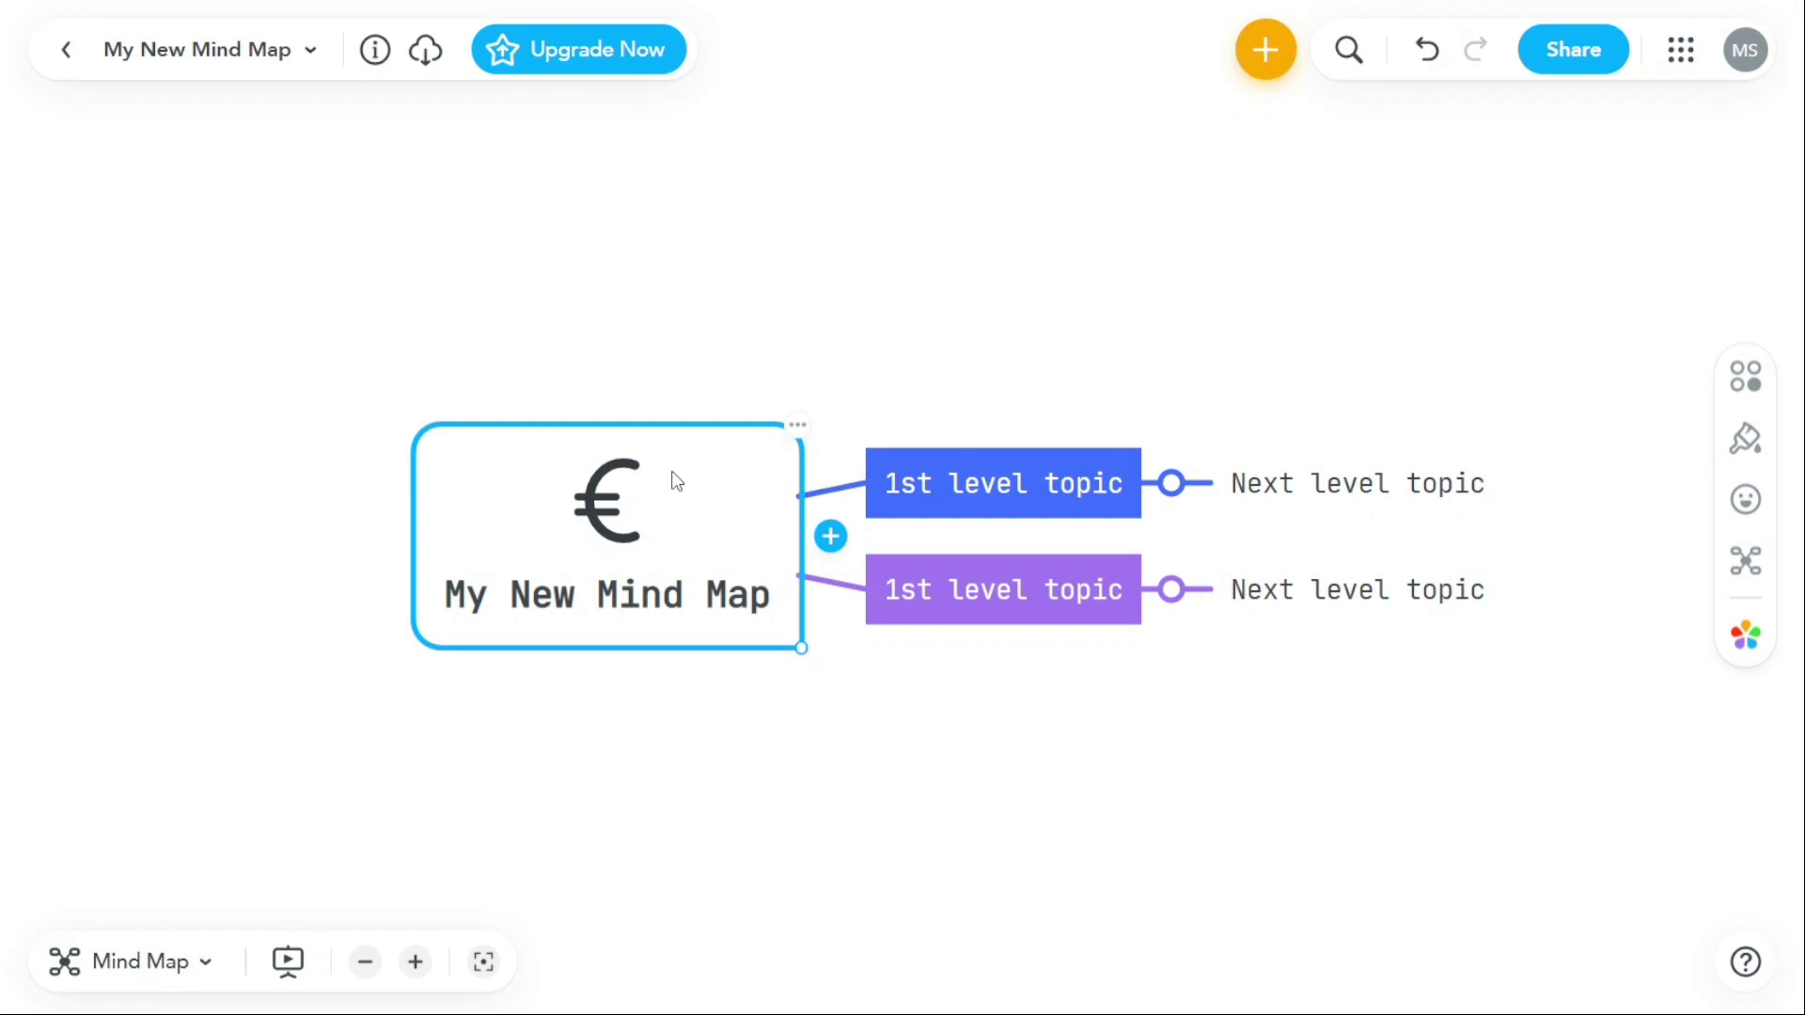
pyautogui.click(1745, 500)
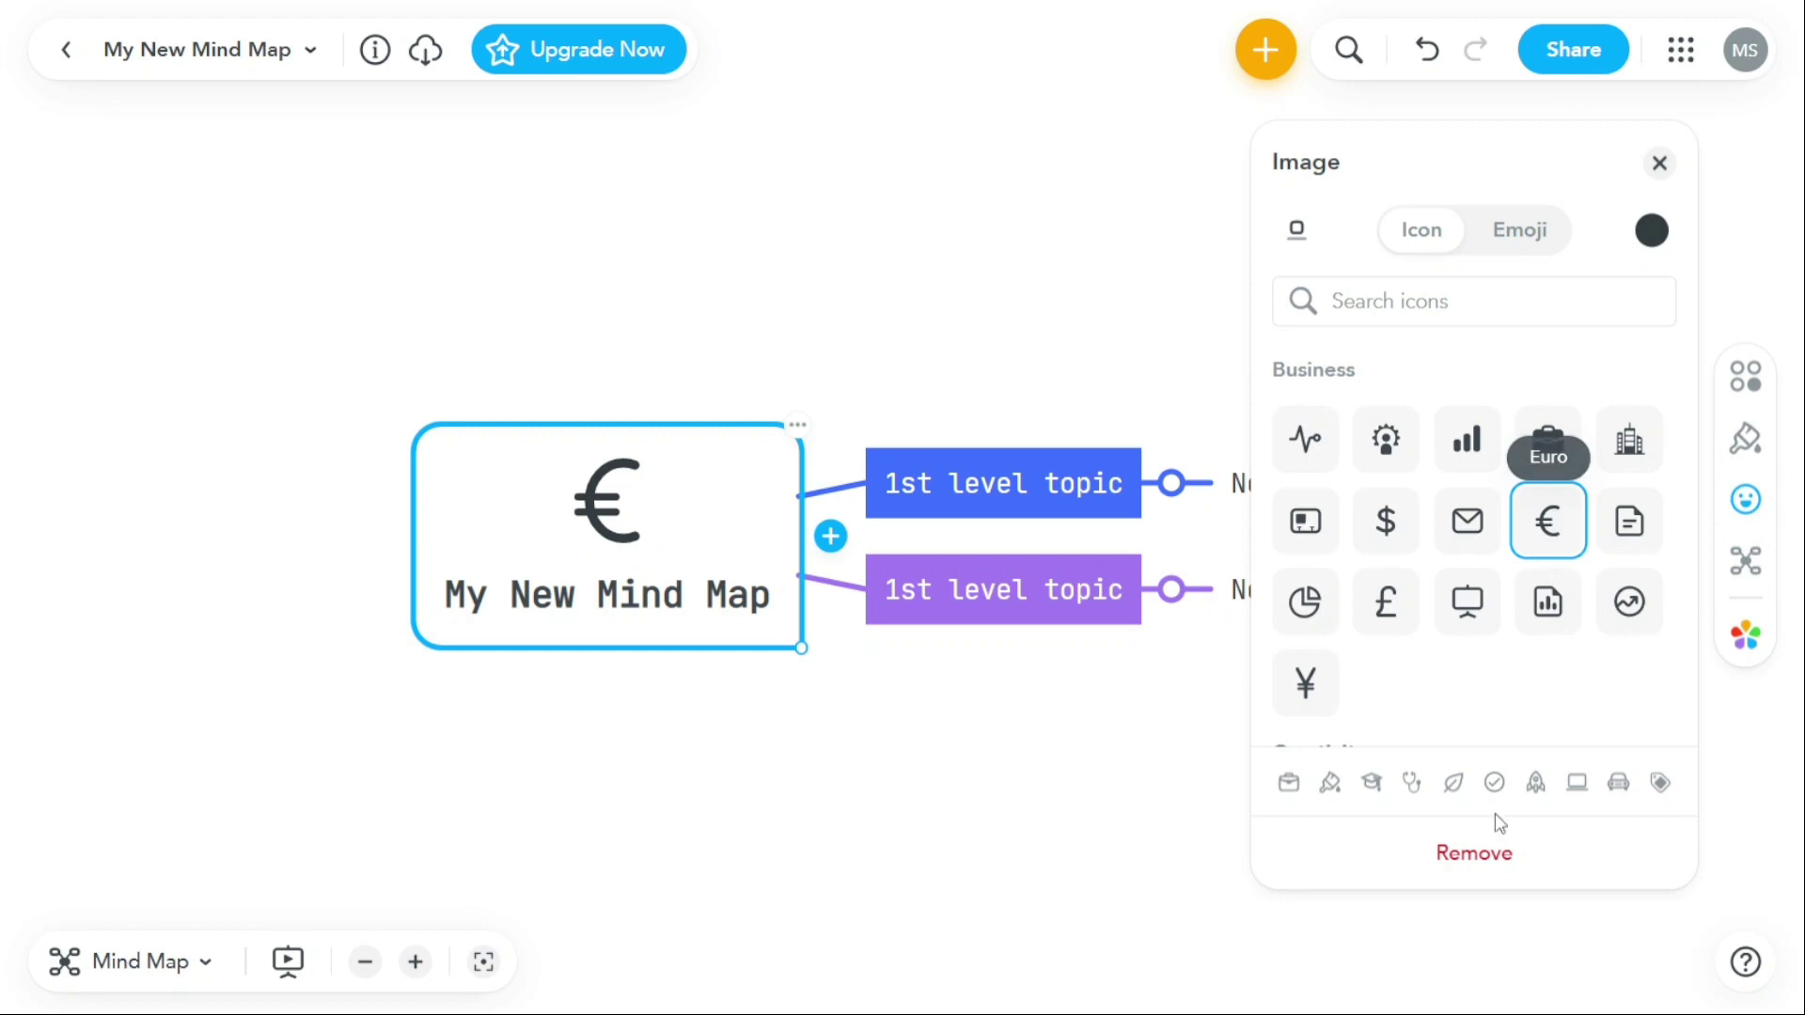
pyautogui.click(1474, 853)
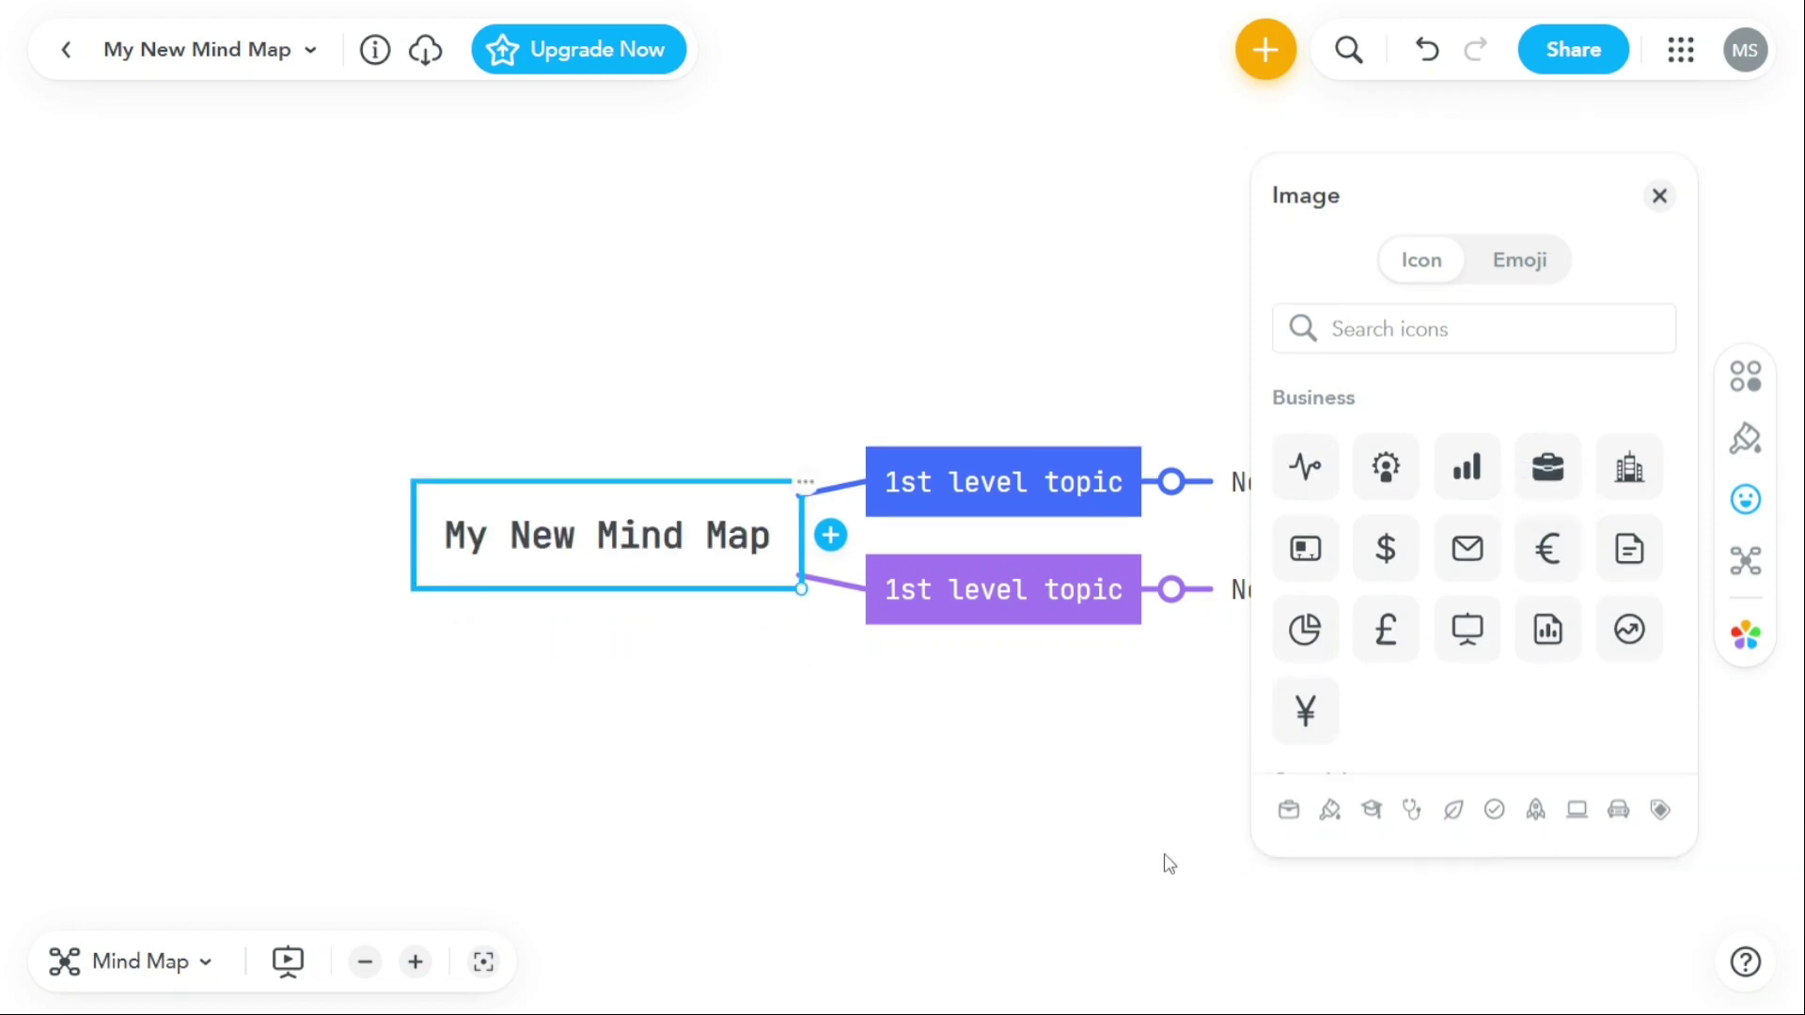
pyautogui.click(1121, 792)
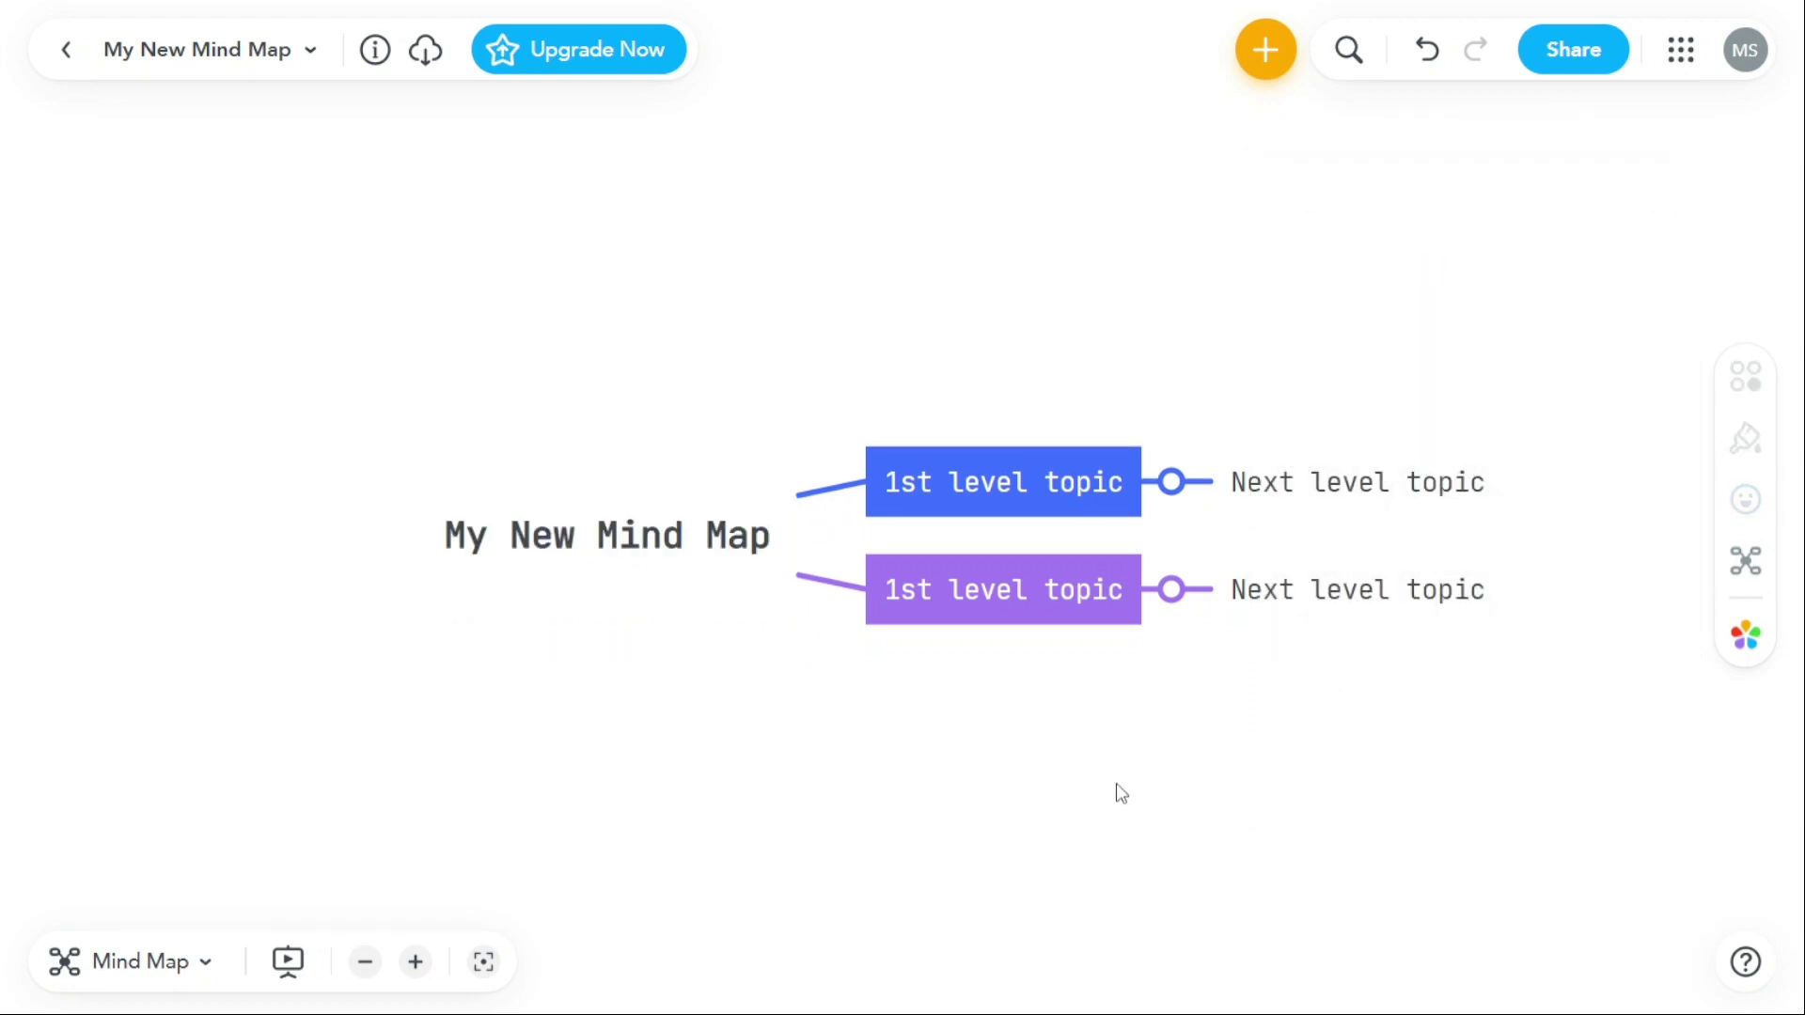
pyautogui.moveTo(1120, 793); pyautogui.dragTo(1072, 786)
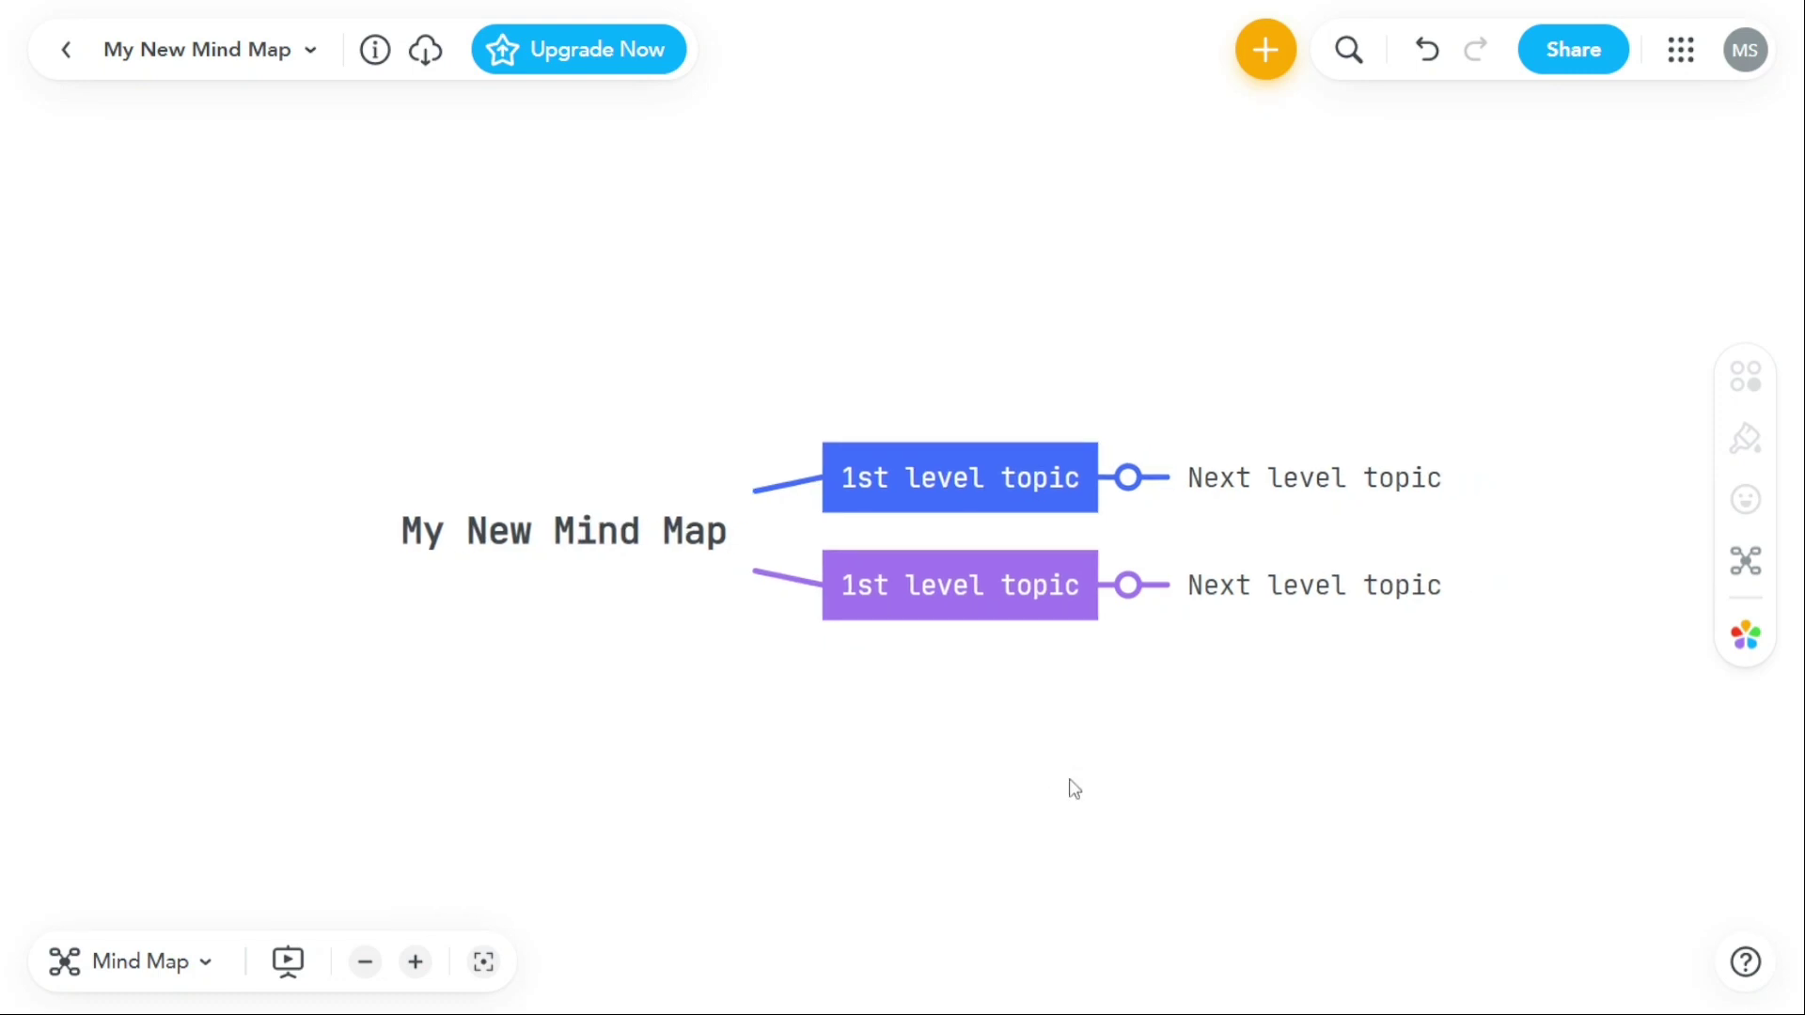